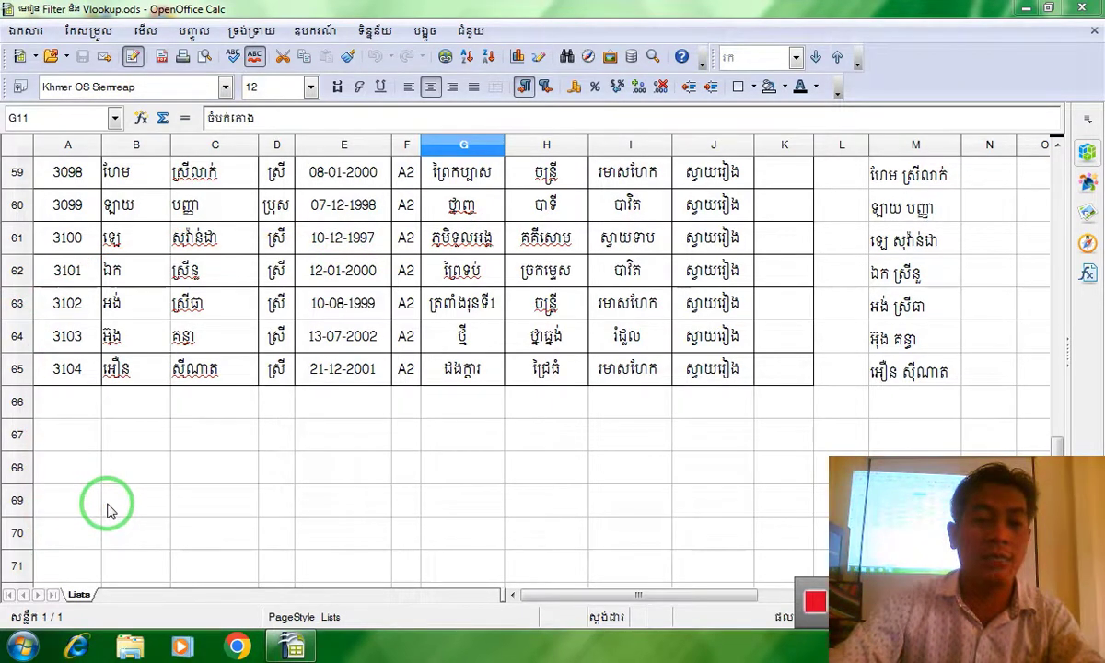
click(190, 426)
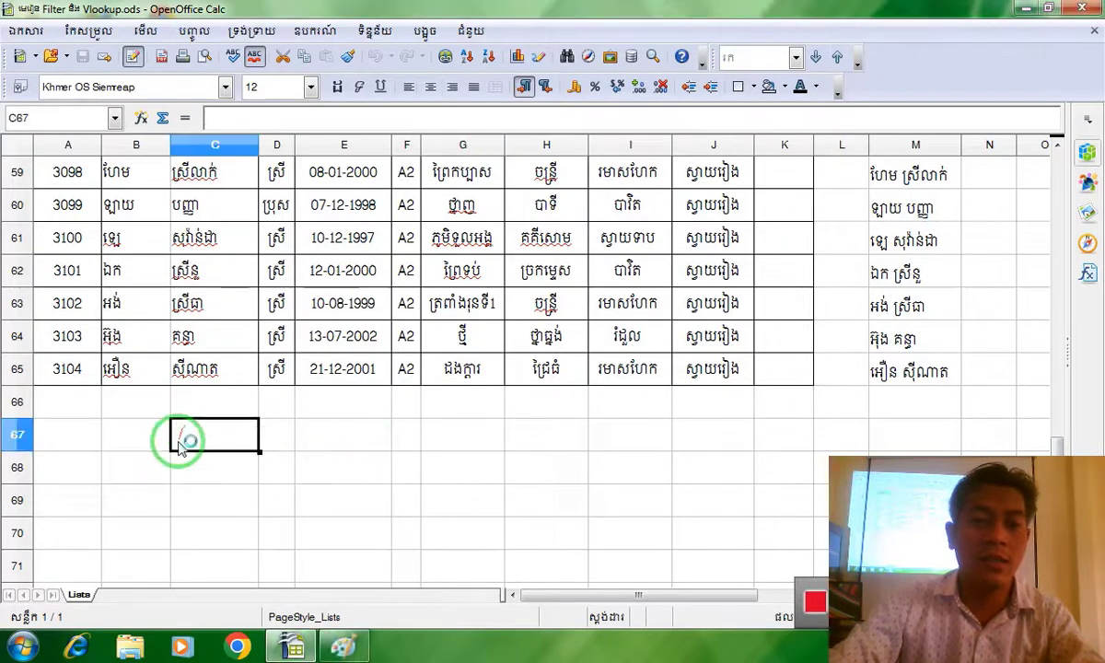
scroll(175, 433, up, 3)
key(super)
click(586, 441)
scroll(586, 441, down, 5)
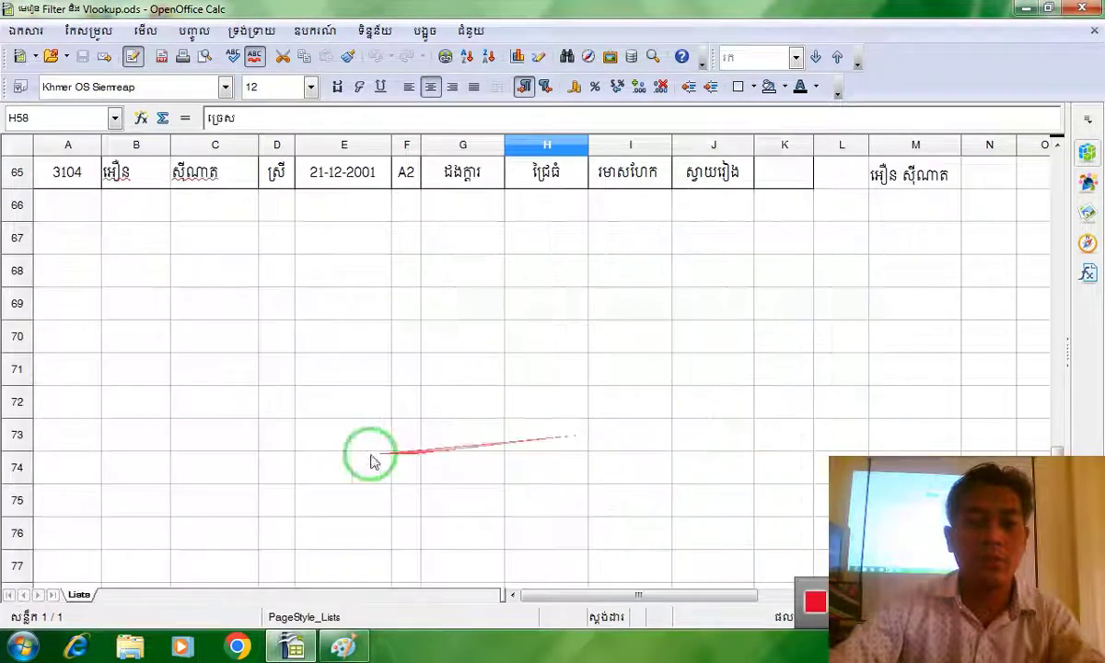
Enter the word "Vlookup" in cell B67 below the list, and erase it again.
click(143, 214)
click(132, 247)
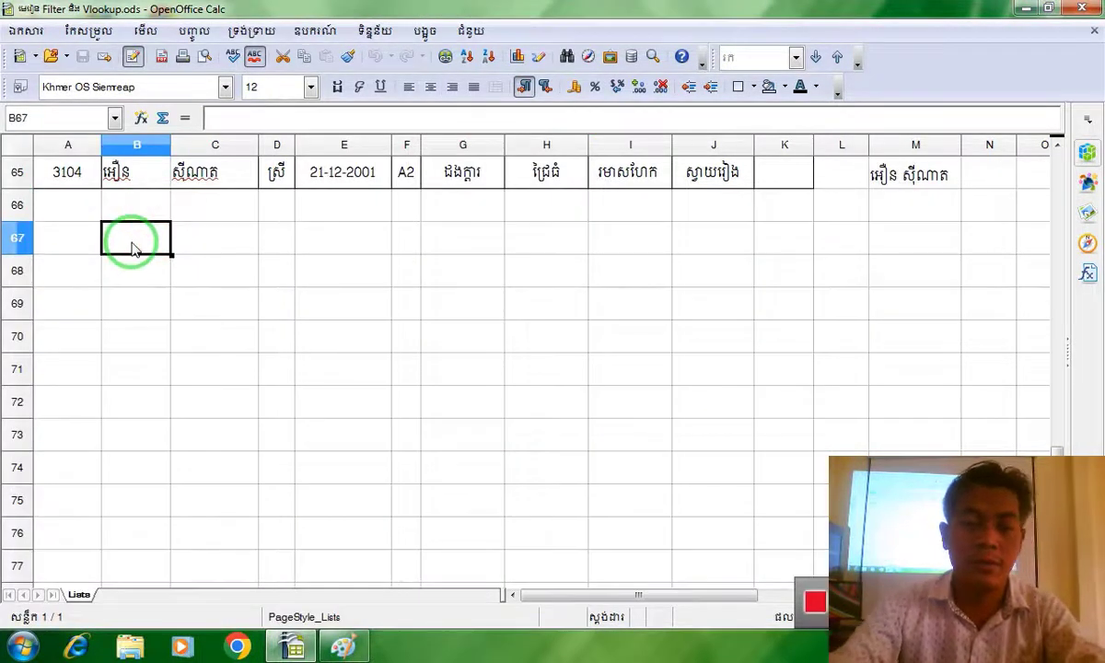
text(VLo)
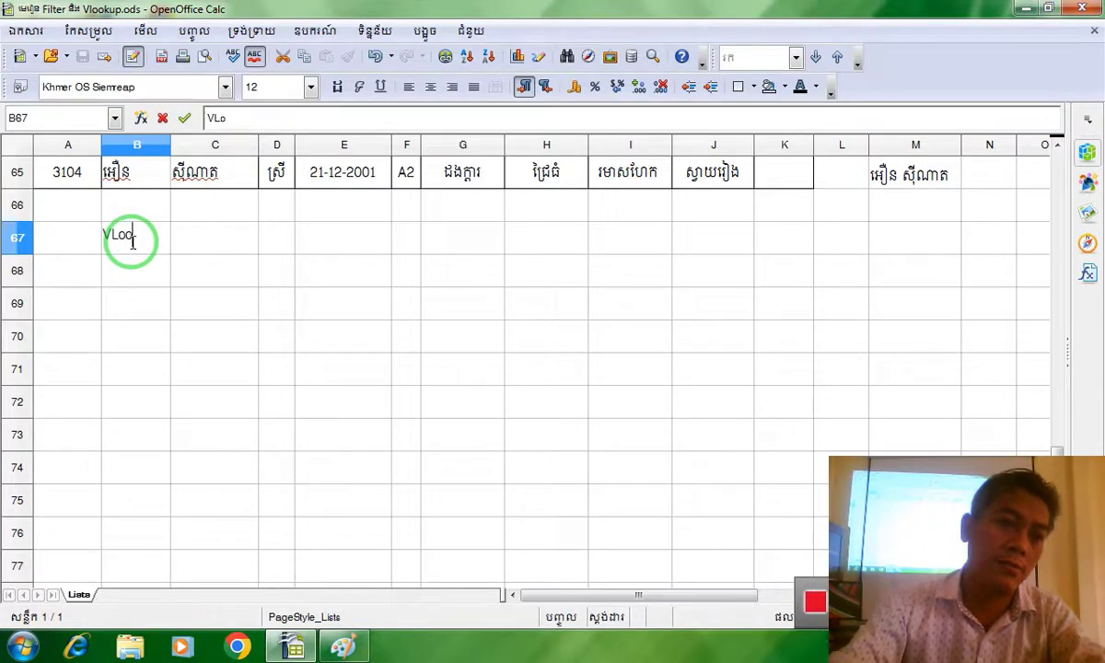
key(BackSpace)
key(BackSpace)
text(look)
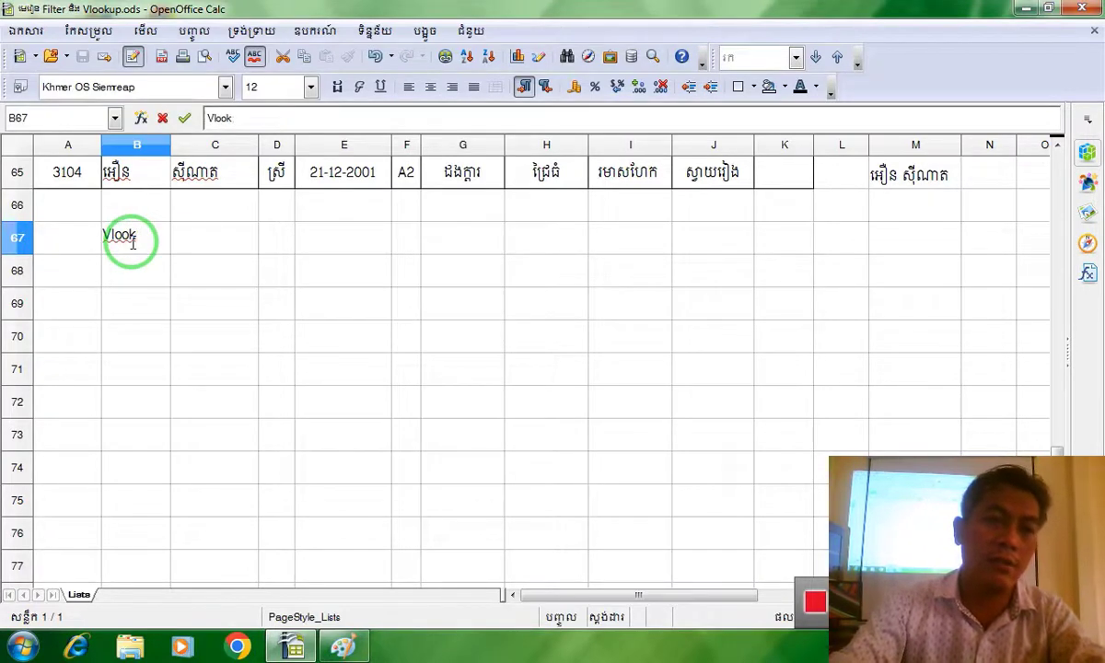
text(up)
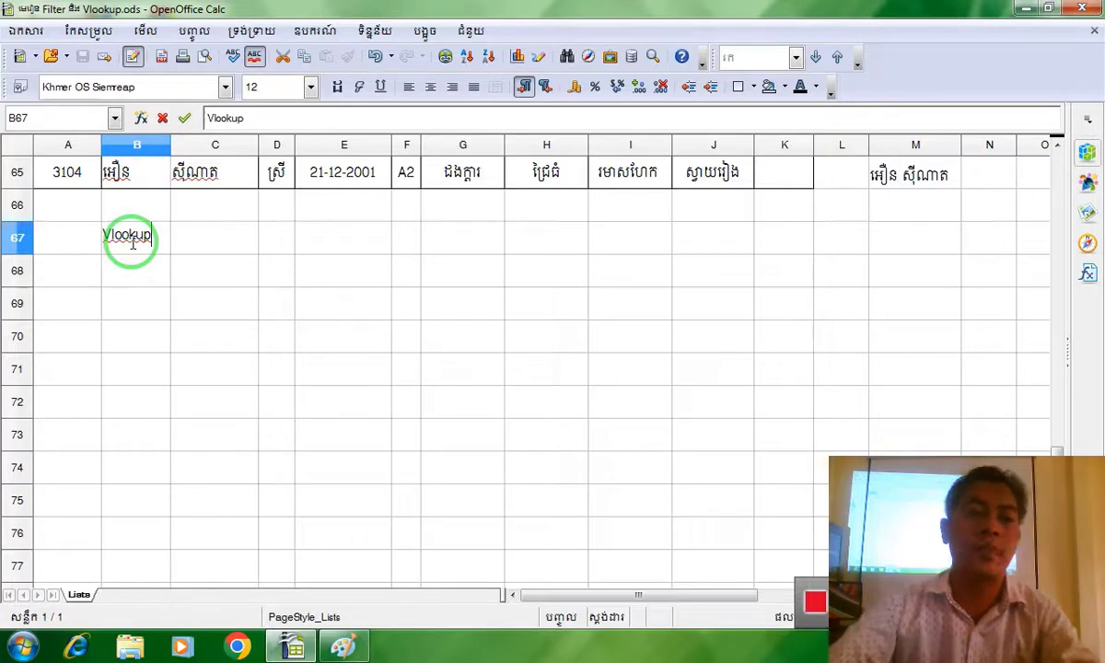
drag(153, 235, 4, 196)
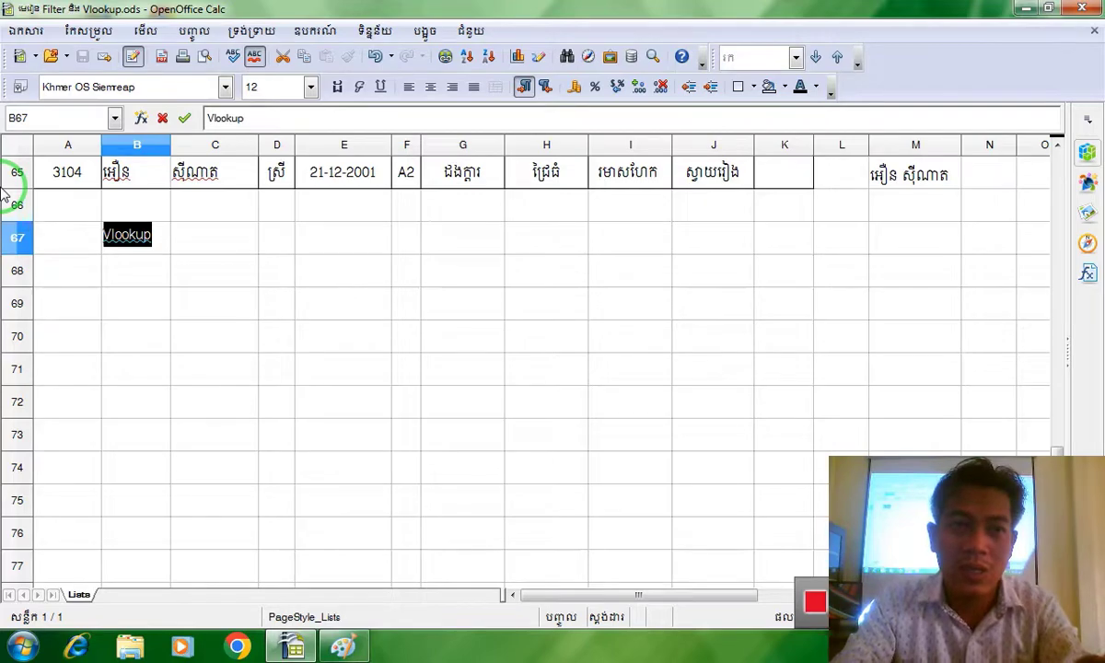
key(BackSpace)
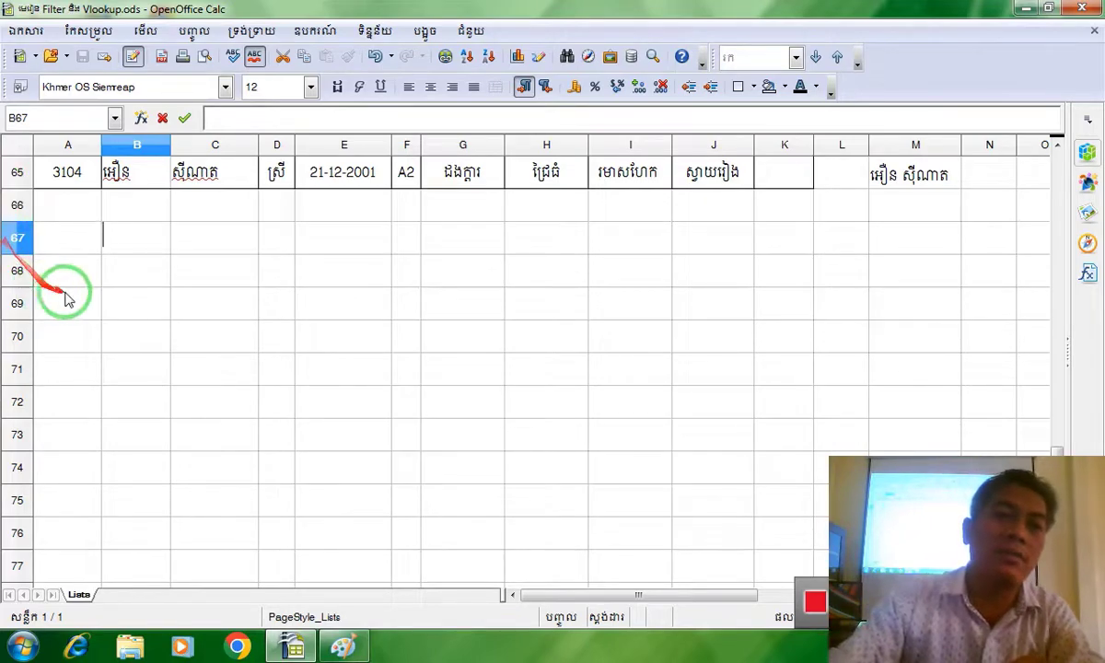
Examine the column headings in row 8 from column A to K, and look through the records down to the list's end.
scroll(276, 322, up, 19)
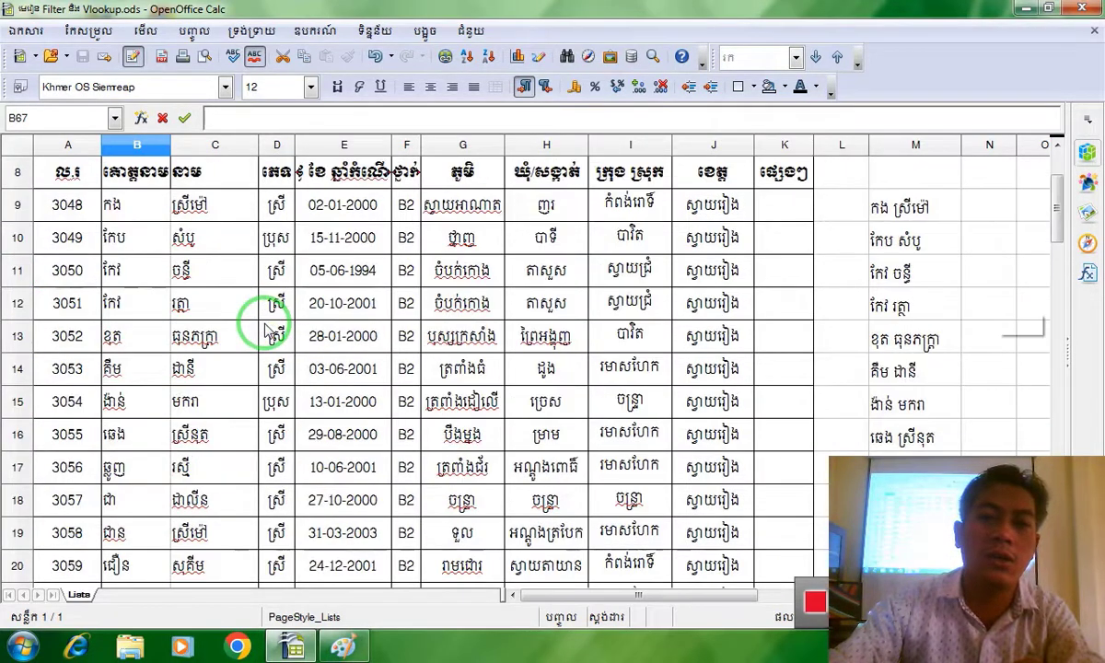
scroll(211, 318, up, 1)
click(83, 269)
click(140, 281)
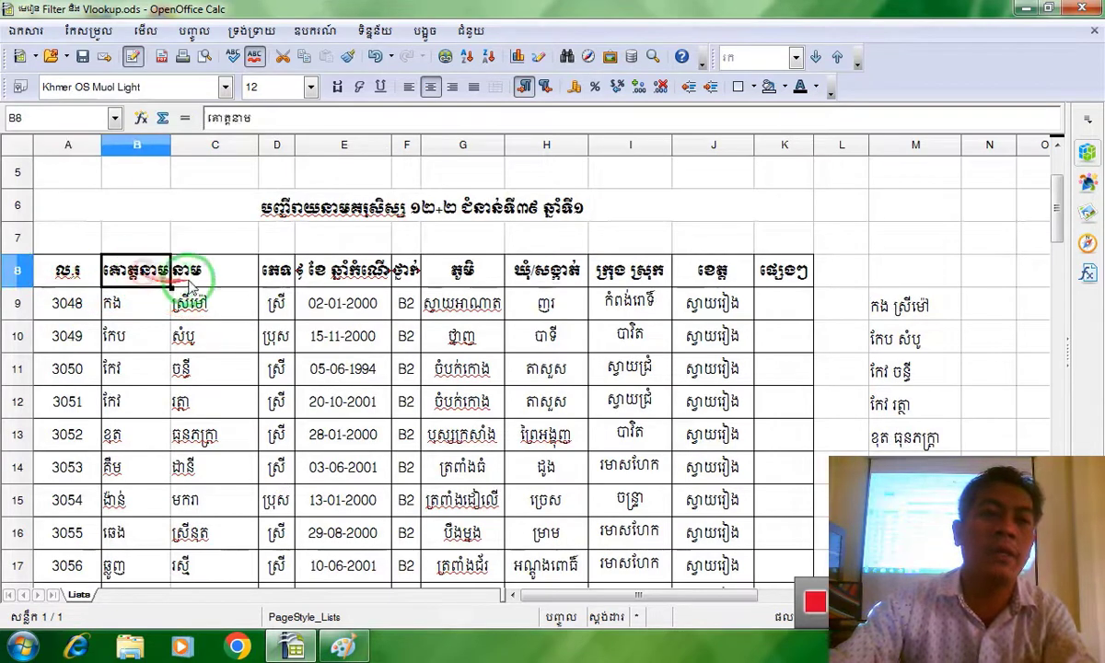
click(235, 272)
click(276, 267)
click(382, 270)
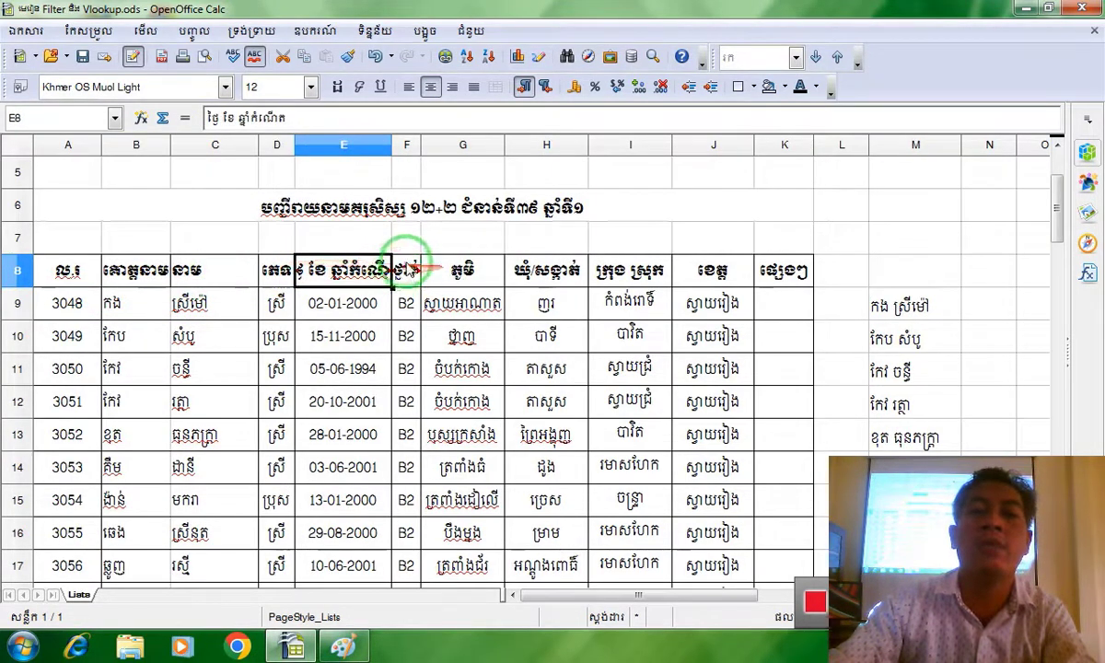
click(406, 270)
click(463, 270)
click(546, 270)
click(632, 269)
click(713, 270)
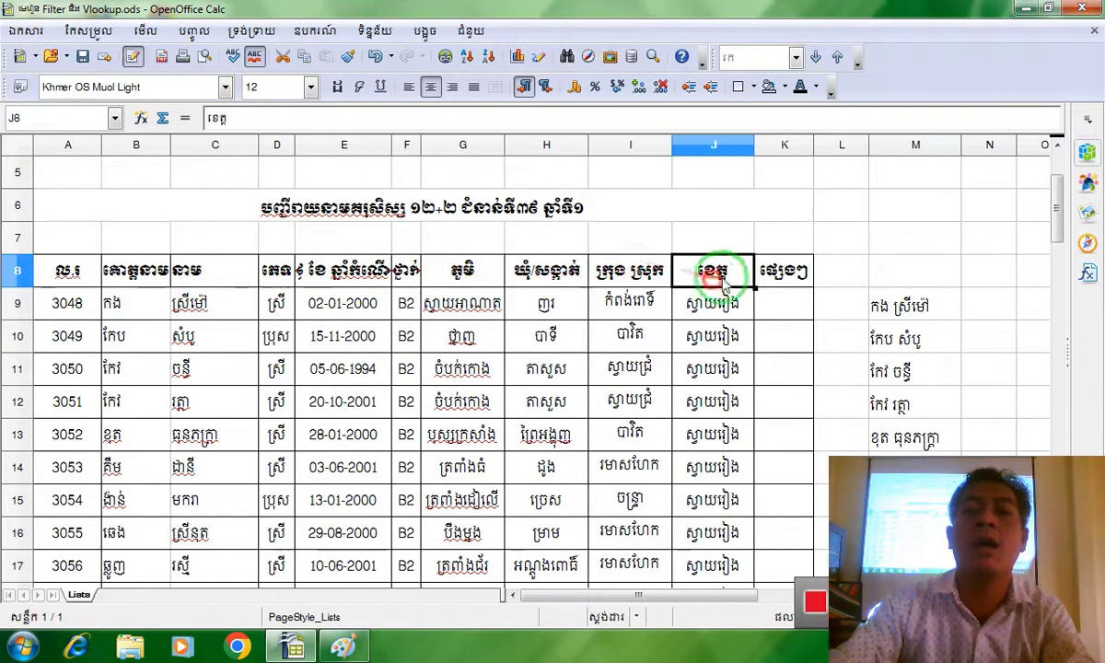
click(784, 270)
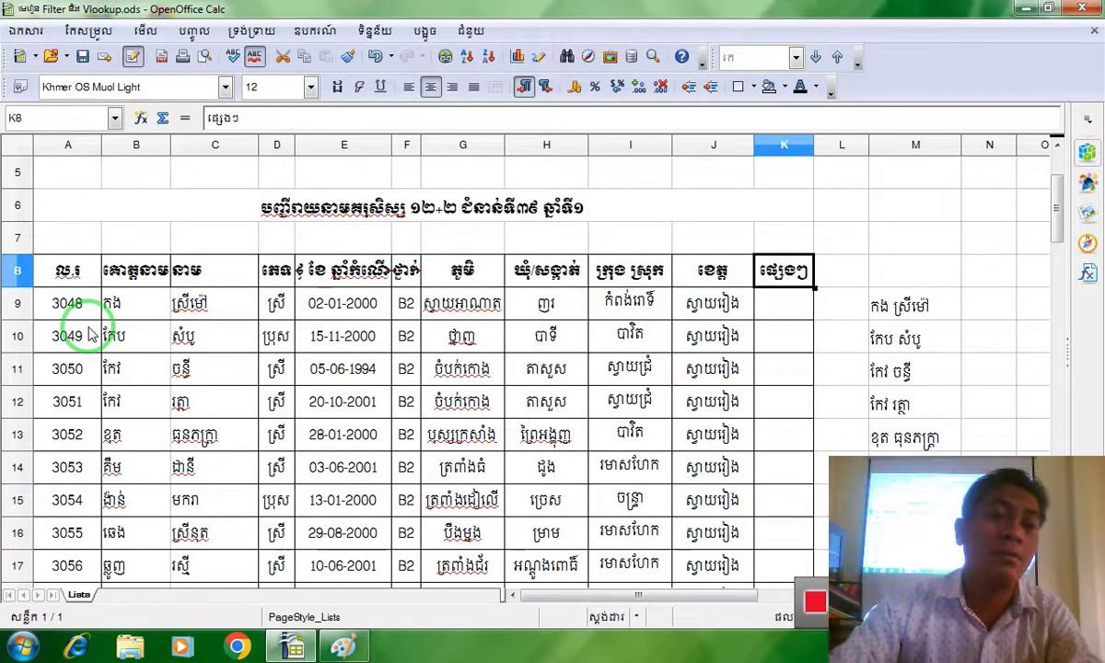
scroll(89, 336, down, 1)
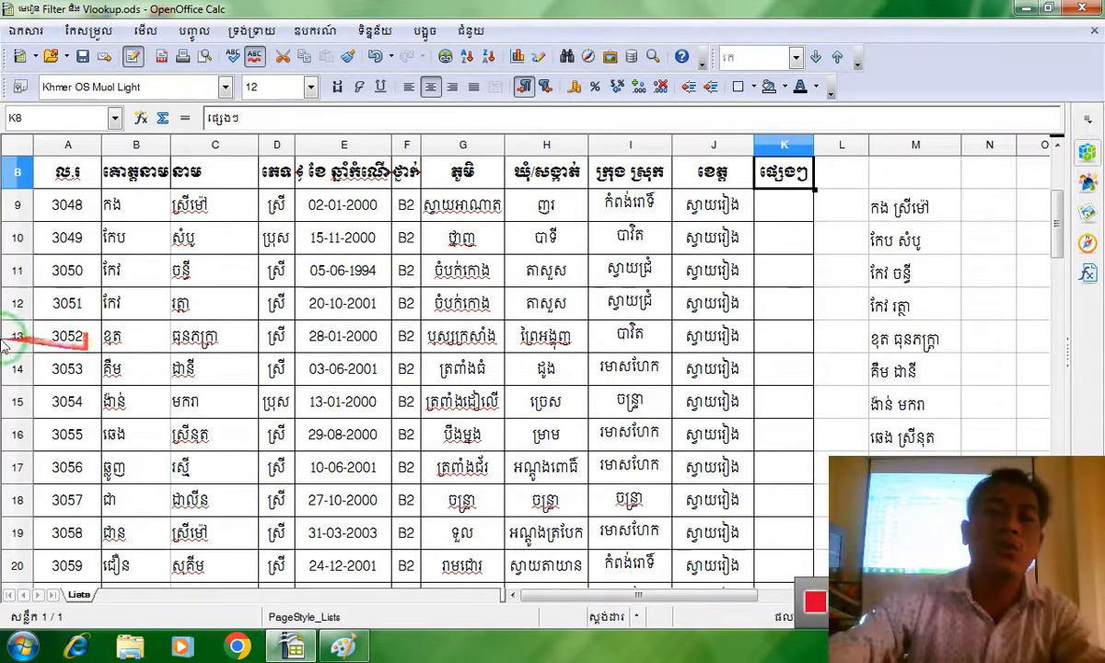
scroll(256, 348, down, 13)
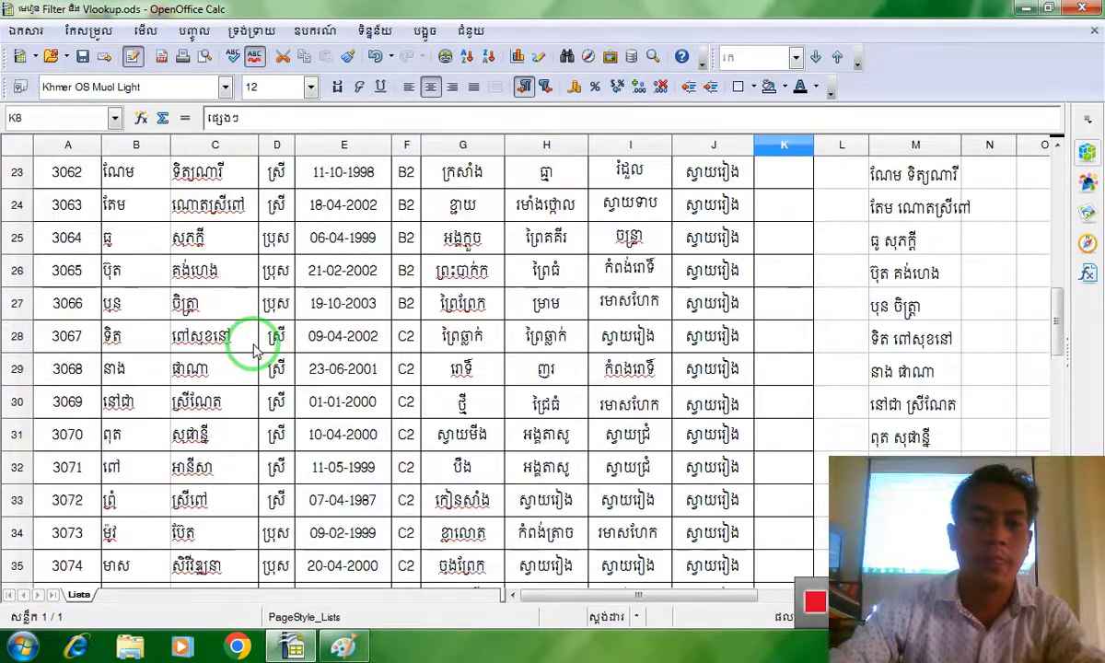
scroll(256, 348, down, 6)
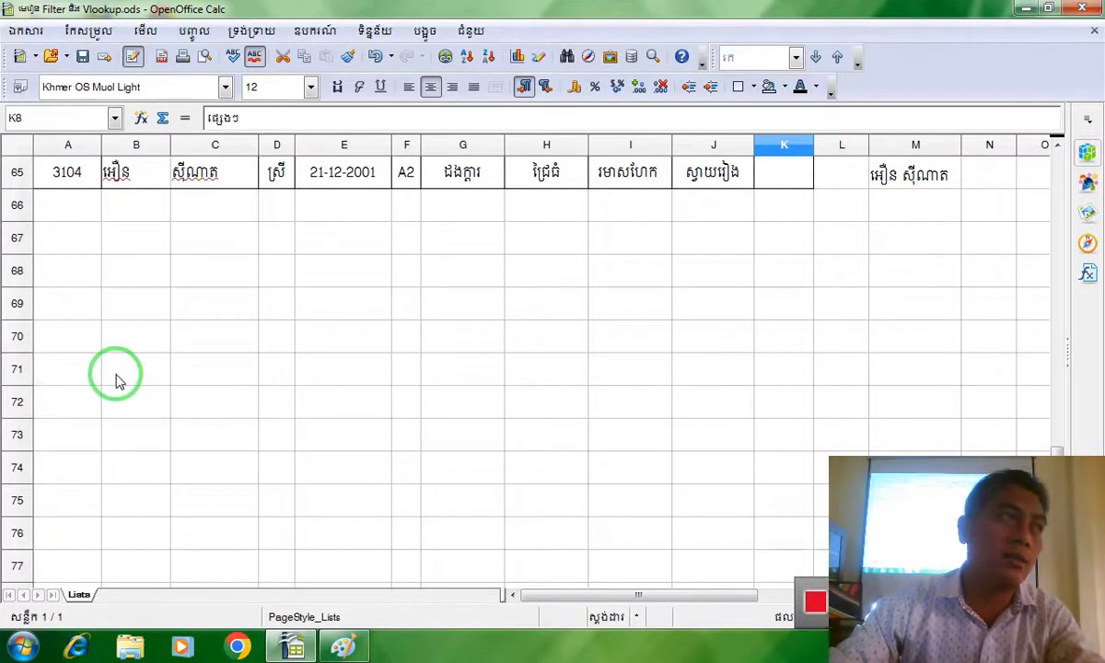
Copy the heading row A8:K8 and paste it into row 68 below the list, starting at A68.
scroll(117, 380, up, 6)
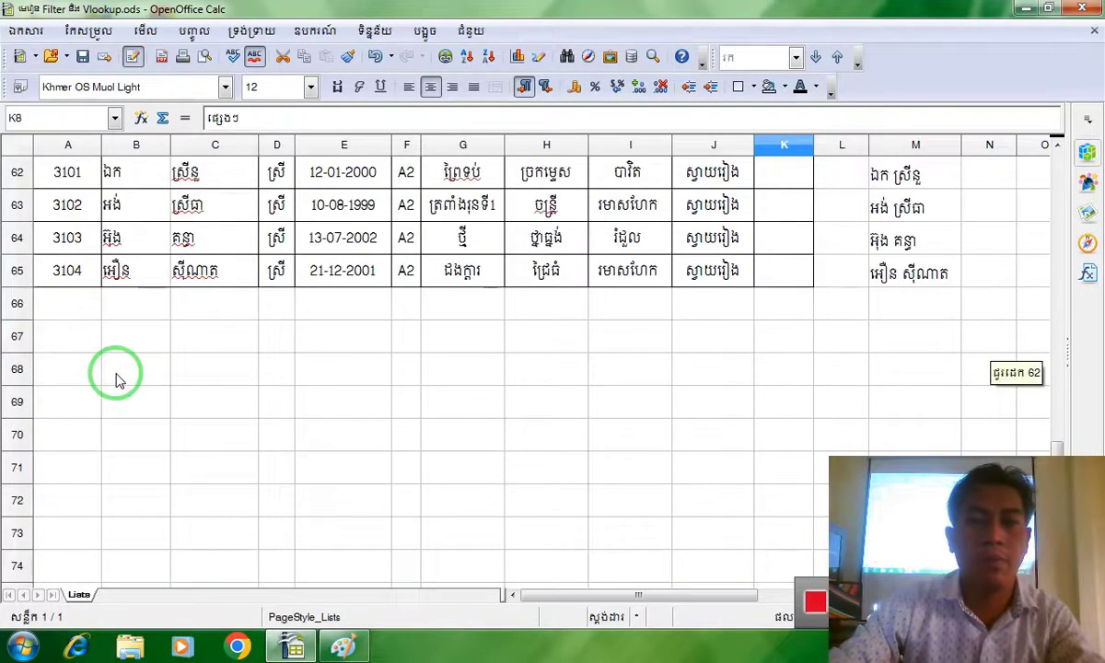
scroll(117, 376, up, 15)
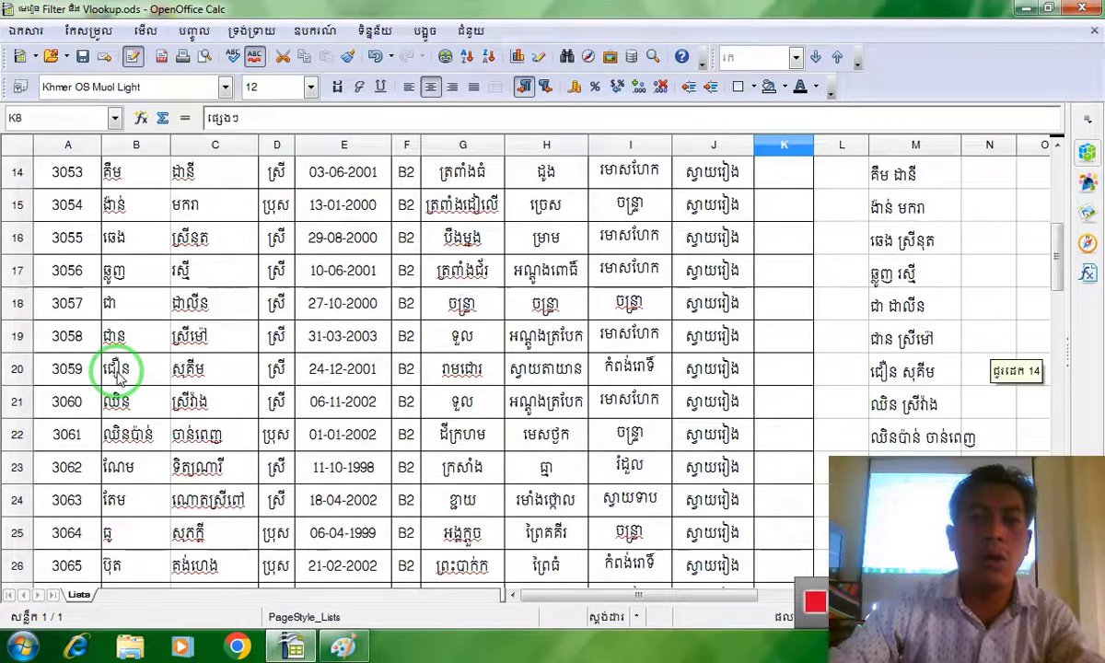
drag(57, 401, 784, 412)
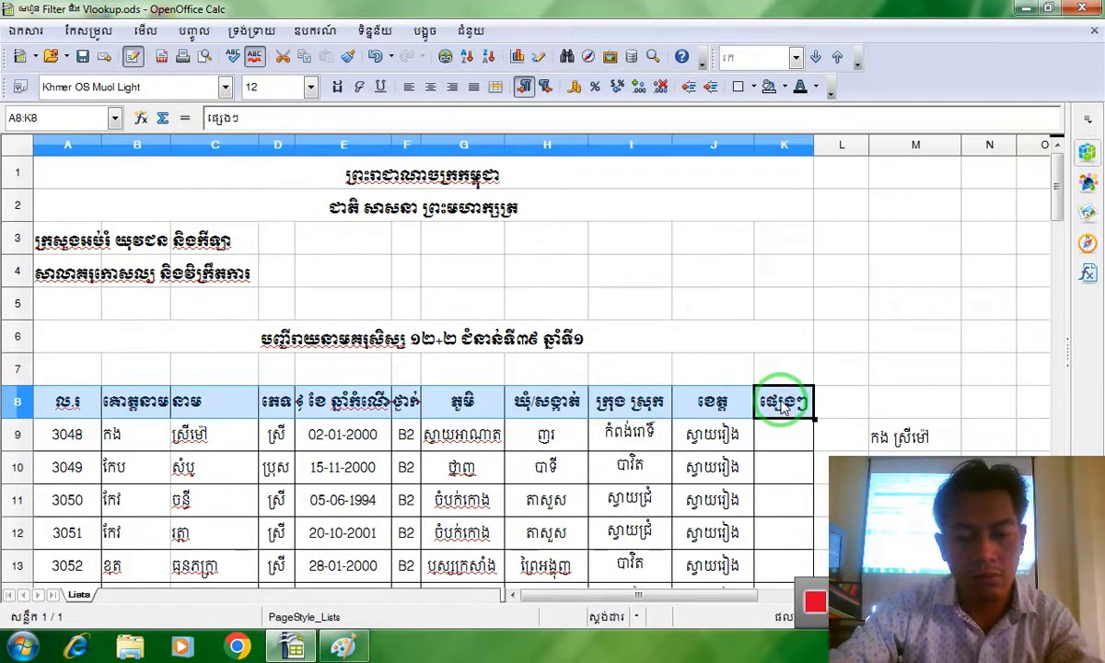
key(ctrl+c)
scroll(328, 369, down, 16)
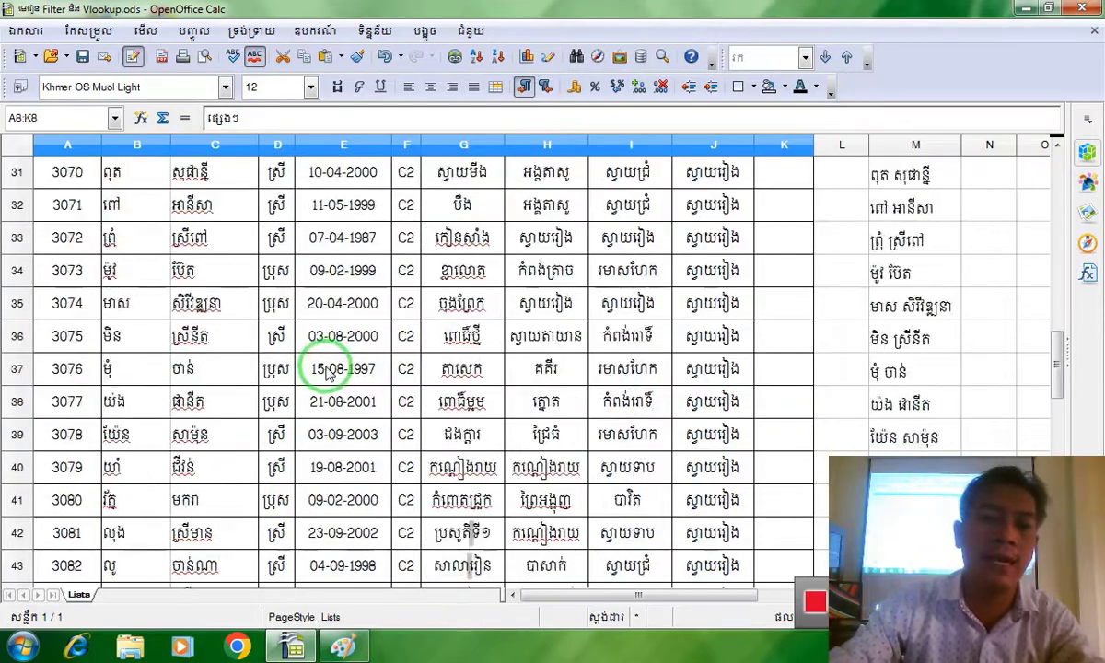
scroll(328, 370, down, 4)
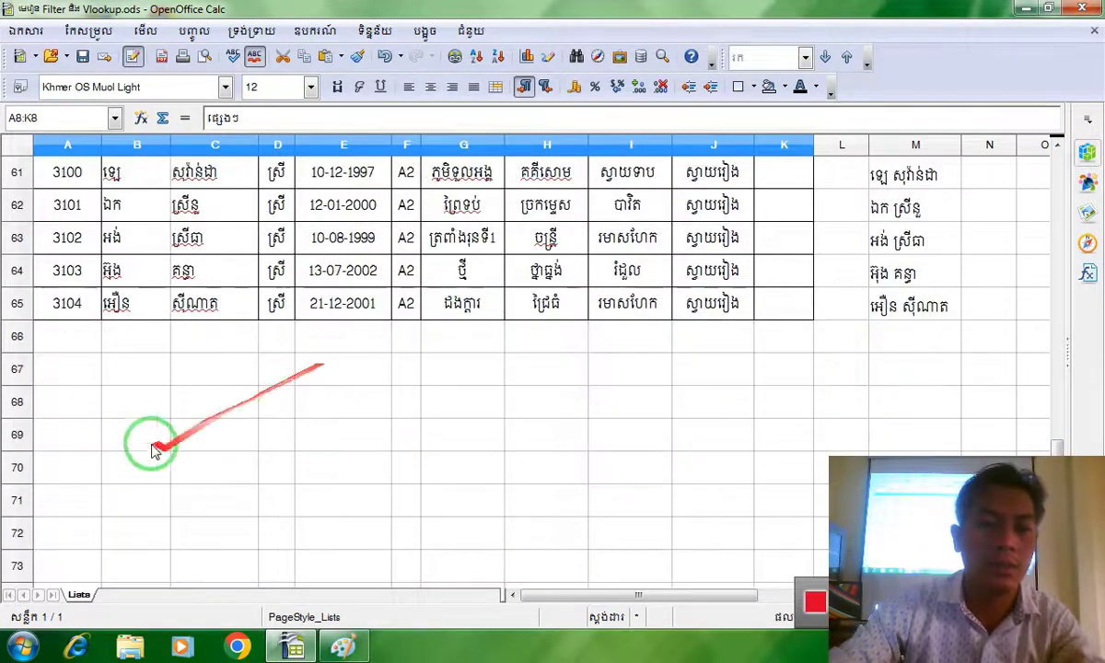
click(81, 400)
key(ctrl+v)
click(410, 465)
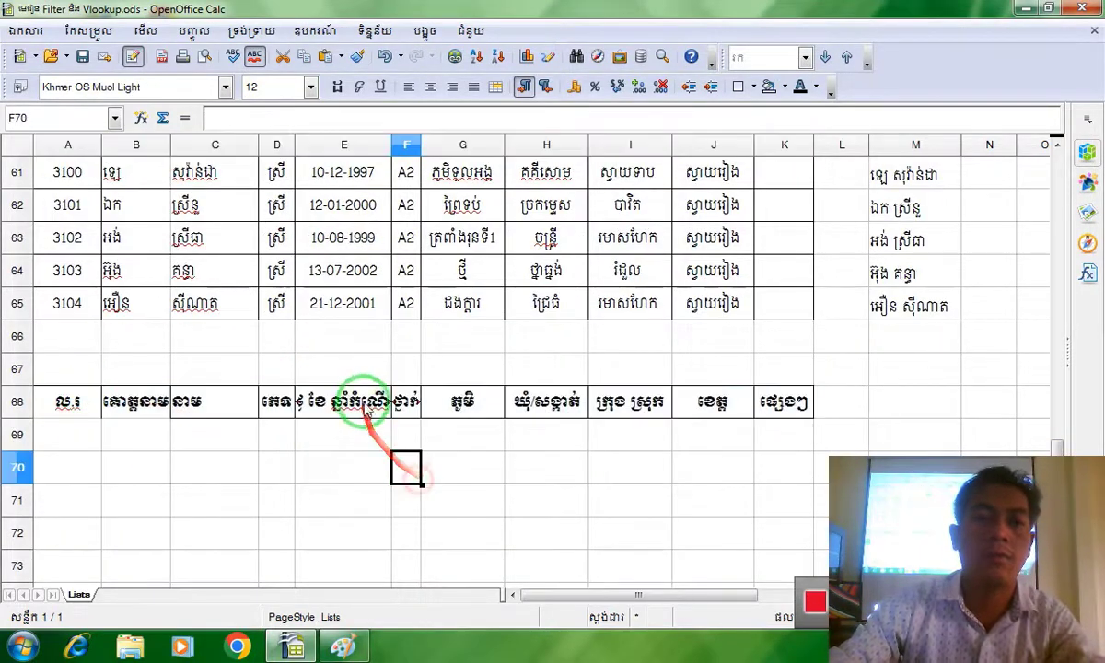
Widen columns E and F so that their headings in row 68 fit completely.
click(364, 407)
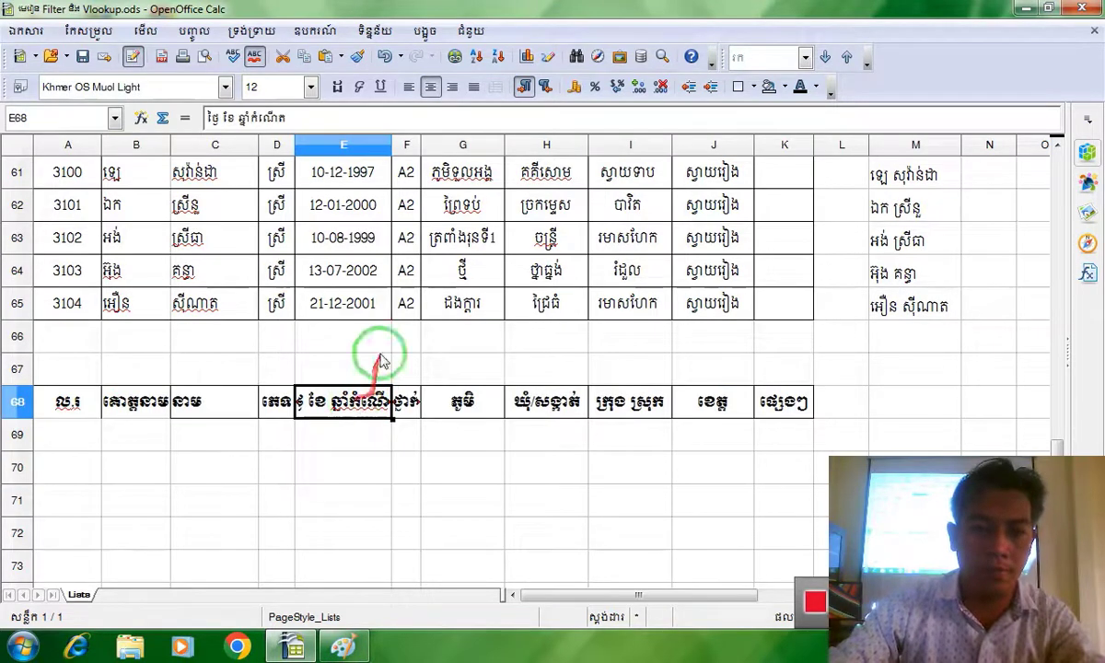
drag(391, 149, 418, 153)
click(420, 405)
click(361, 332)
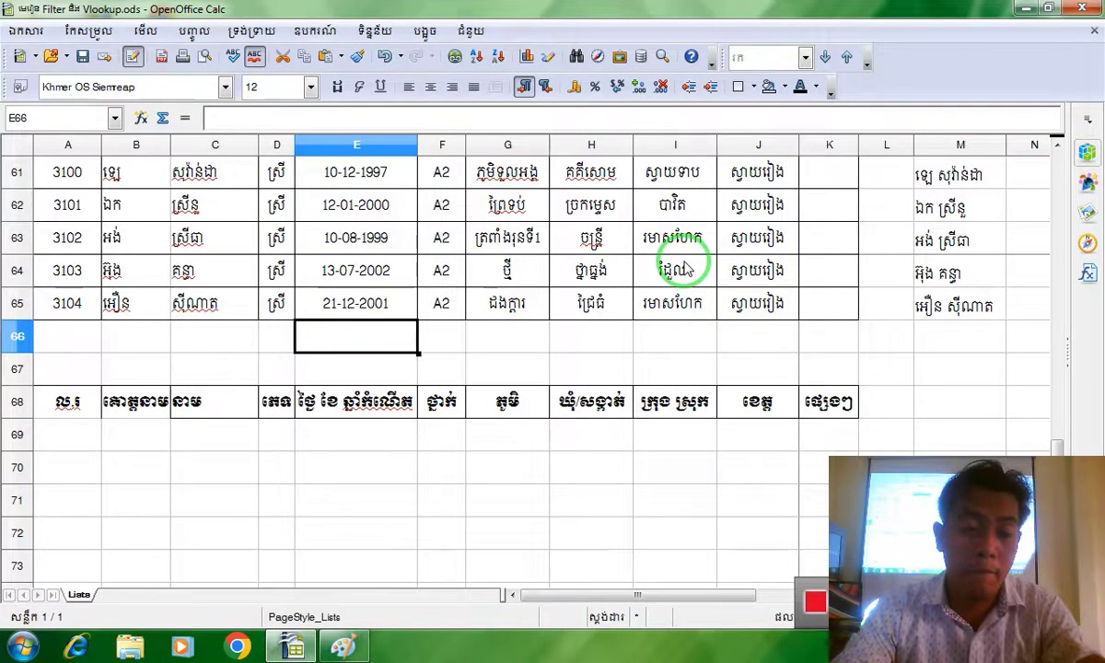
Insert one new sheet before the Lists sheet, keeping the suggested name.
right_click(124, 601)
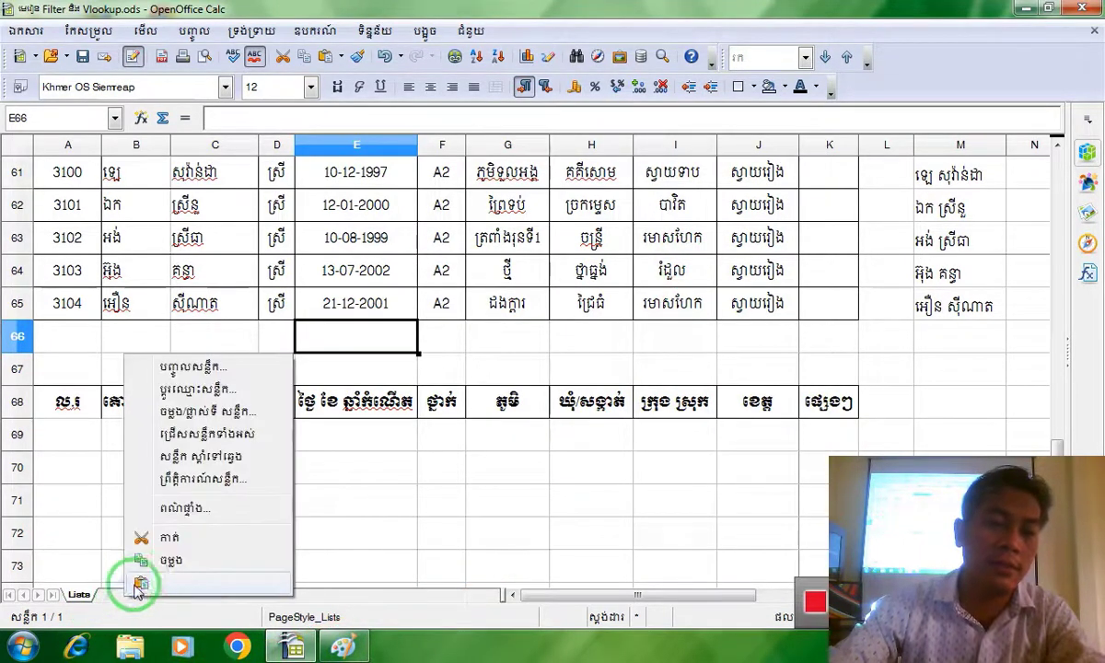
click(194, 367)
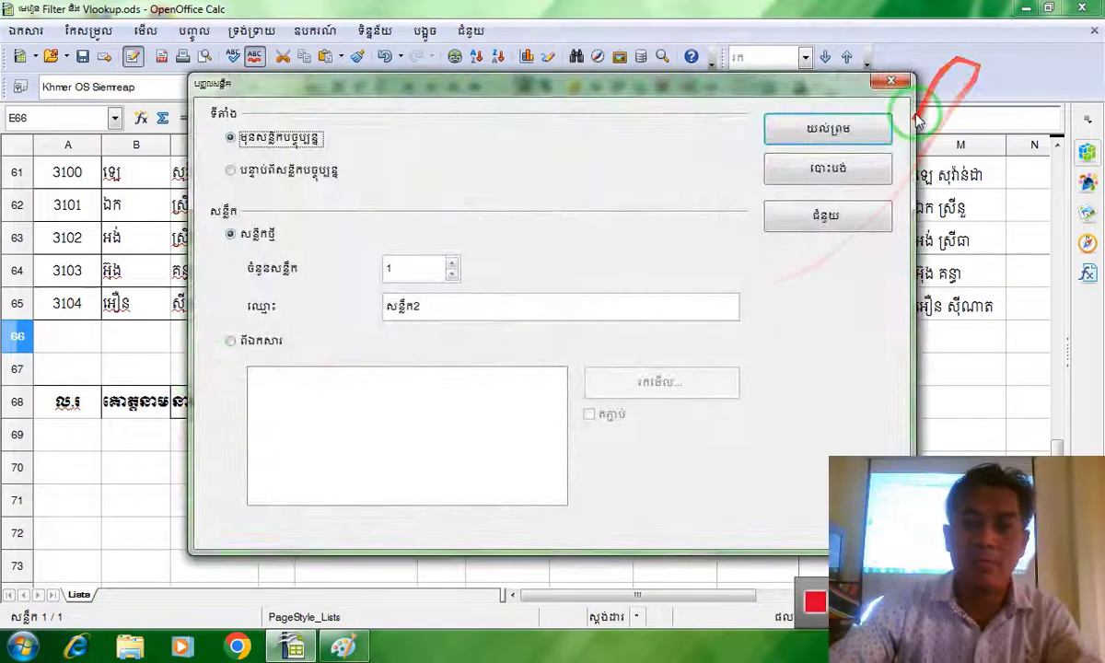
click(811, 133)
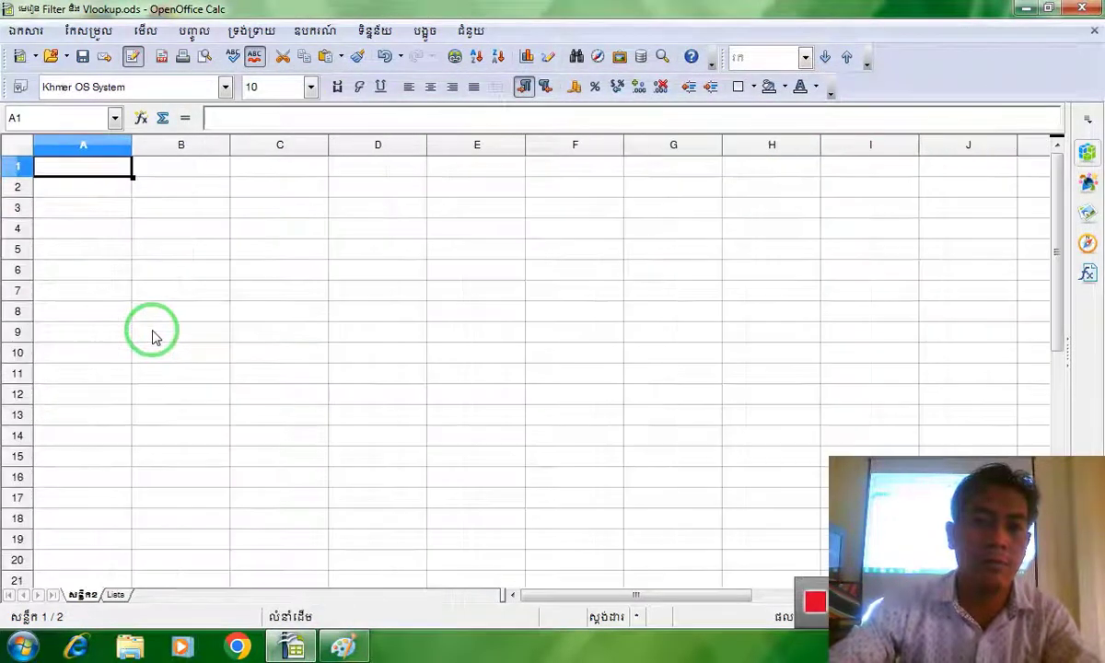
Start a formula in cell B1 of the new sheet with =vlookup(.
scroll(152, 336, up, 5)
click(323, 210)
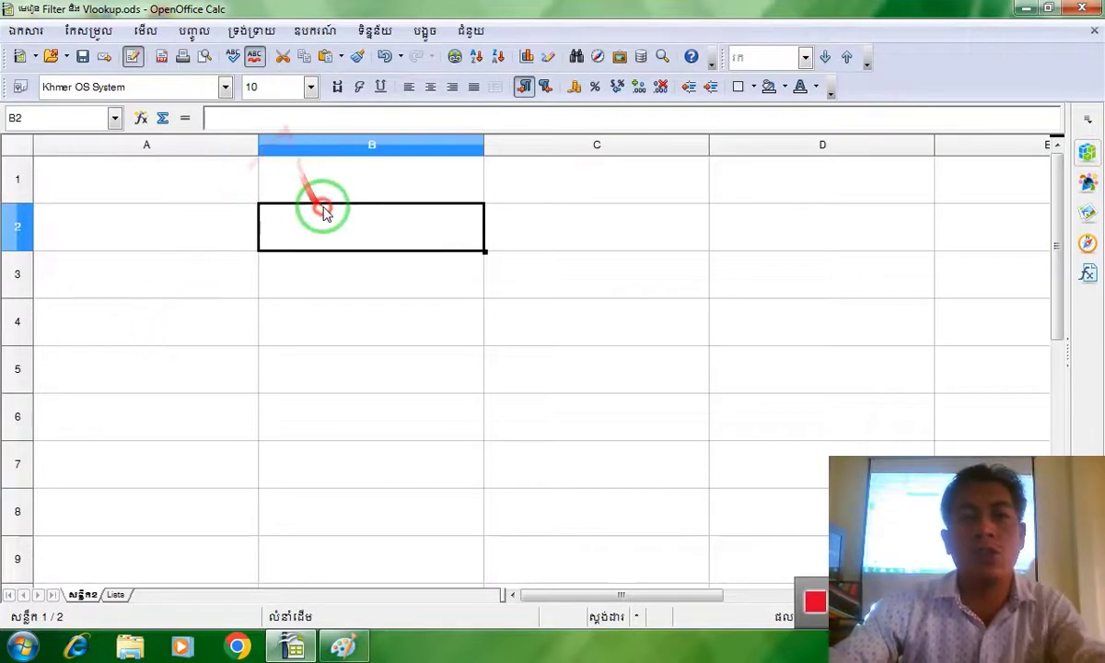
click(298, 184)
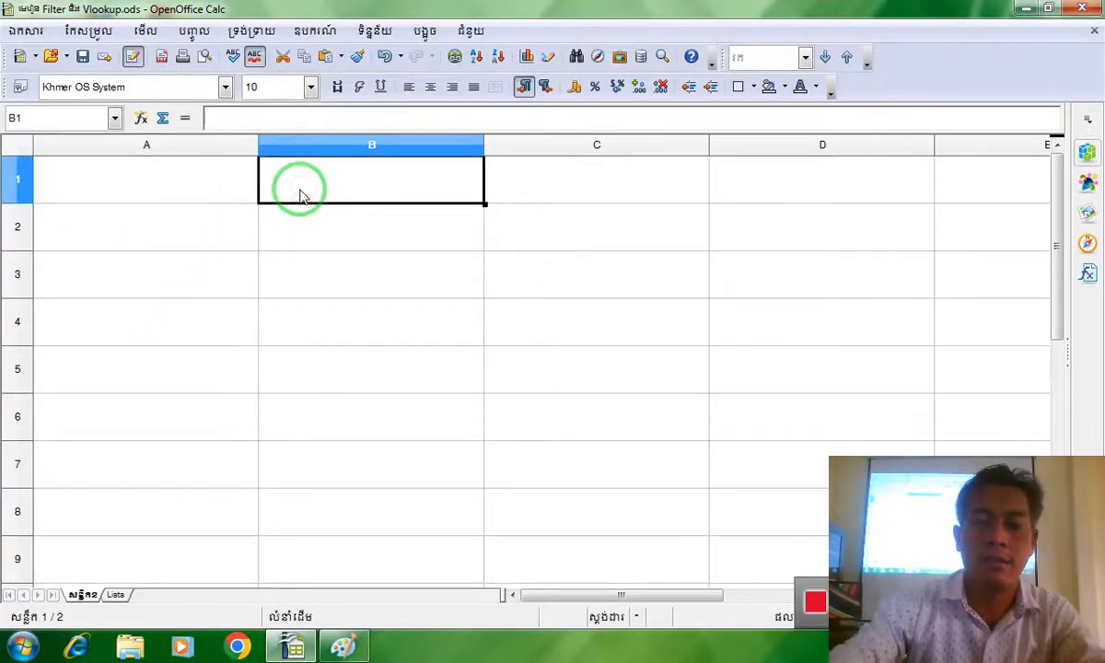
text(=vl)
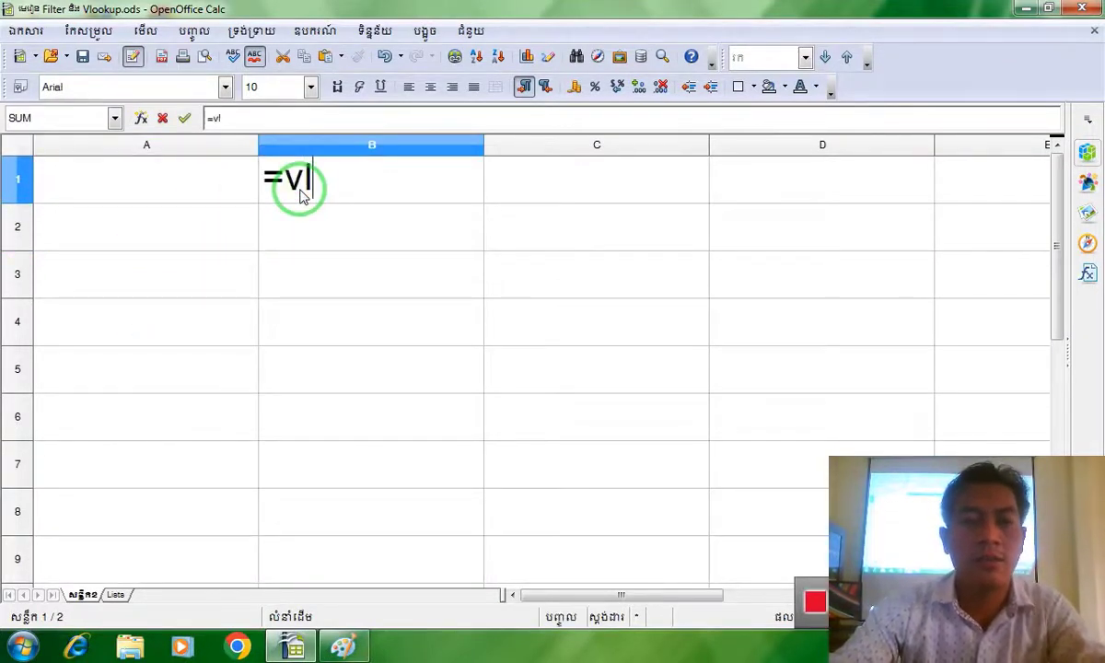
text(ookup()
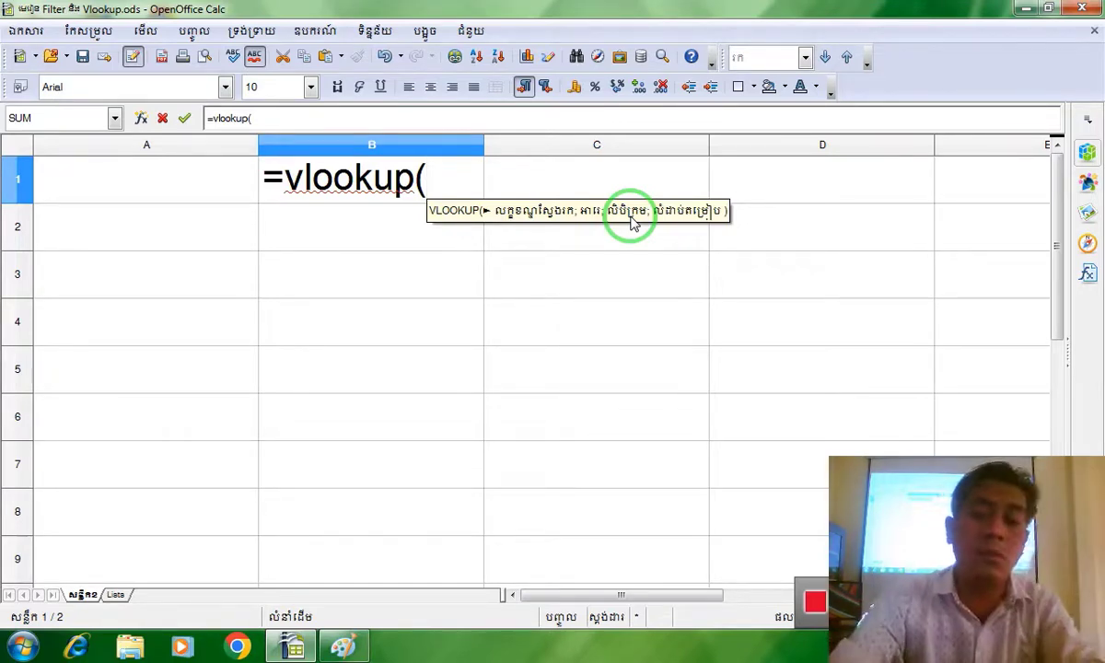
Add the Khmer text "លក្ខ" after the formula's opening parenthesis in B1.
text(k)
key(BackSpace)
text(ល)
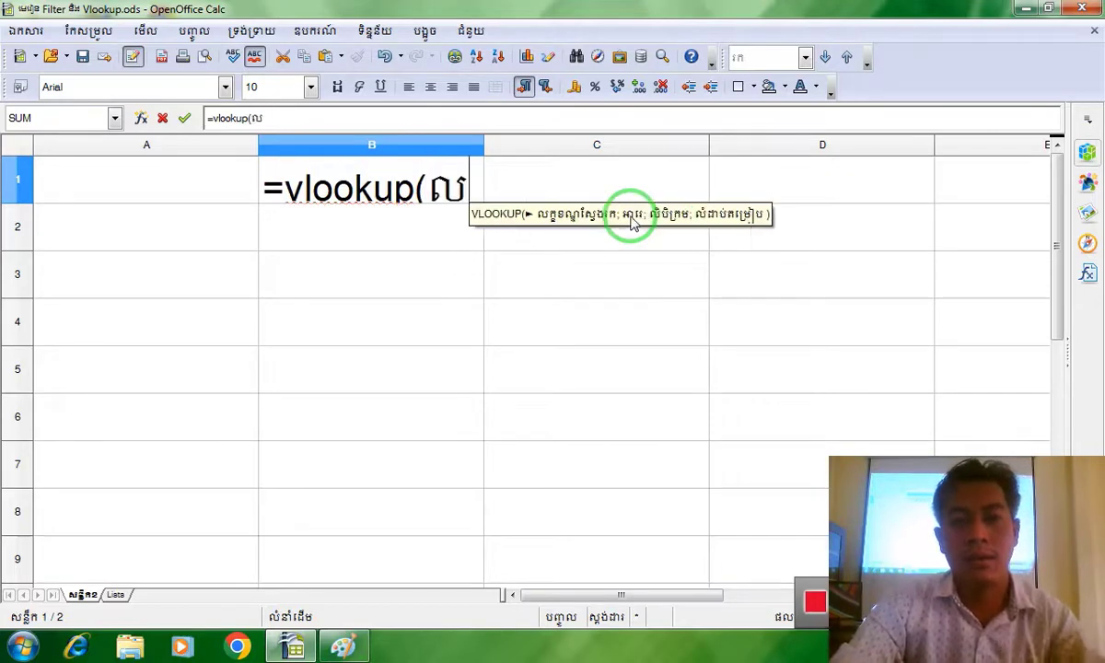
text(ក្ខ)
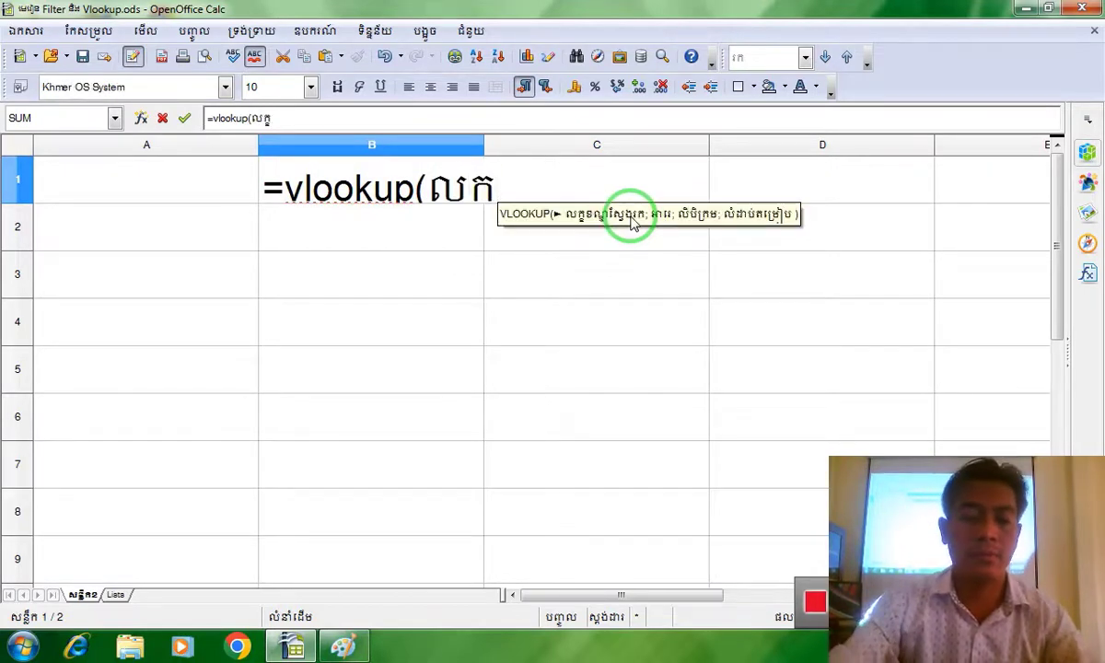
Set the font of the whole formula text in B1 to Khmer OS Siemreap and commit the entry.
drag(496, 185, 210, 106)
click(185, 89)
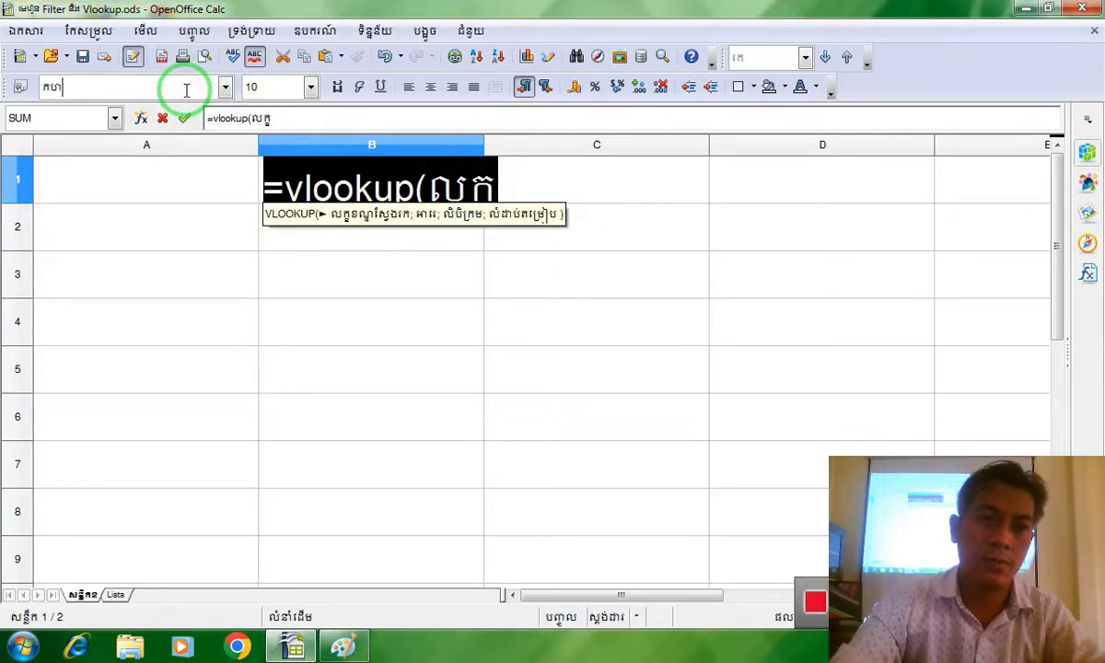
text(Khmer OS )
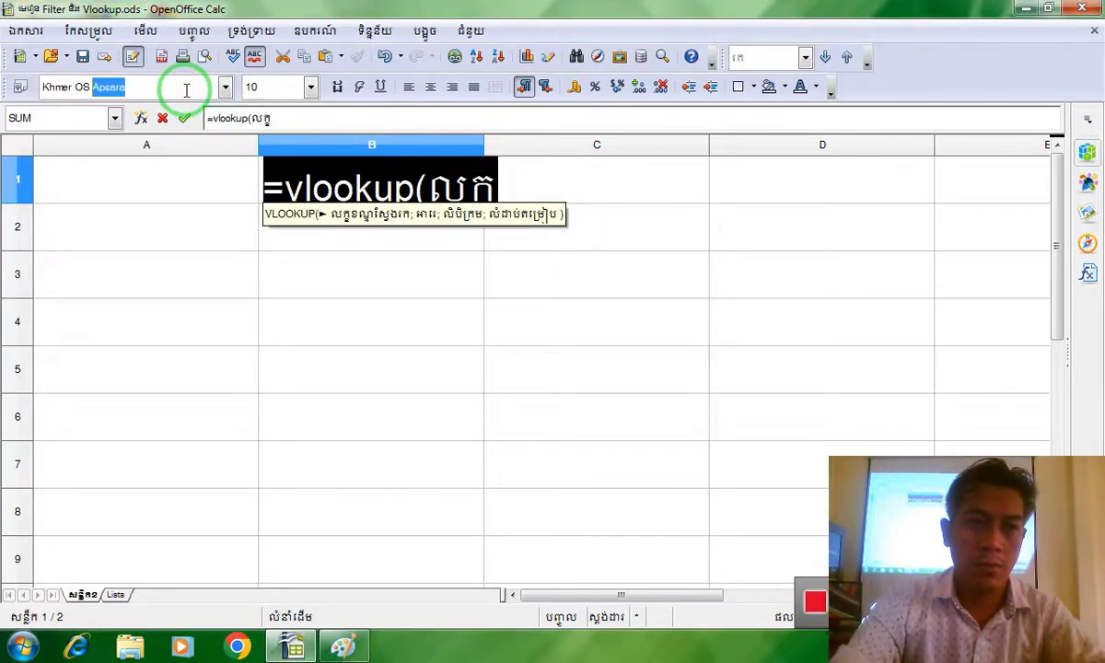
text(Siemreap)
key(Return)
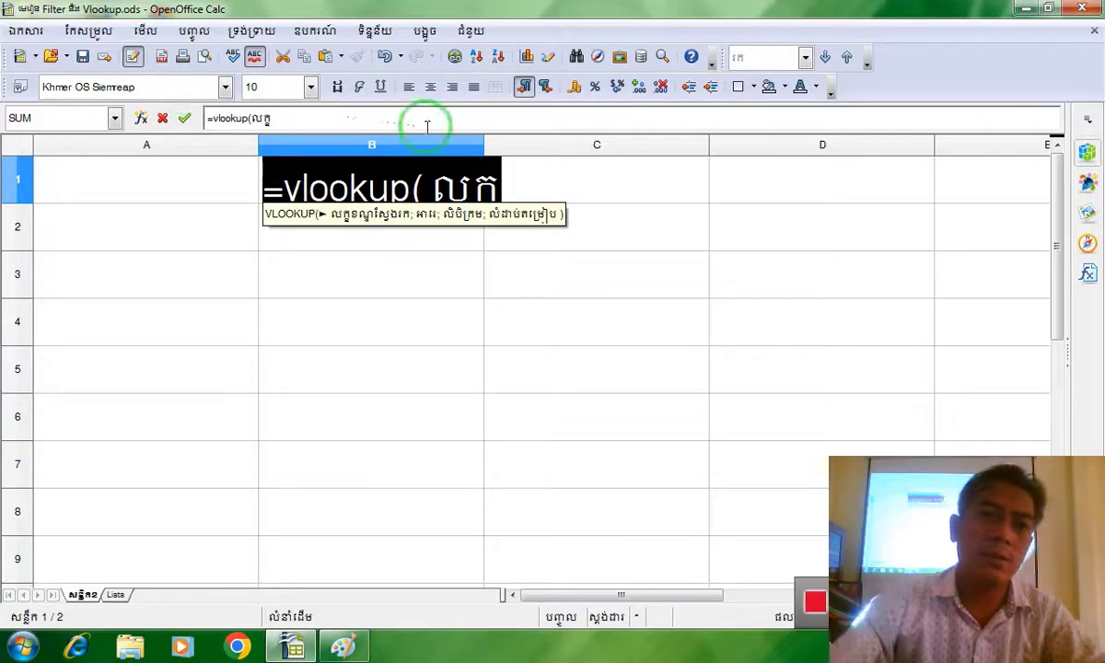
click(459, 198)
click(519, 182)
key(Return)
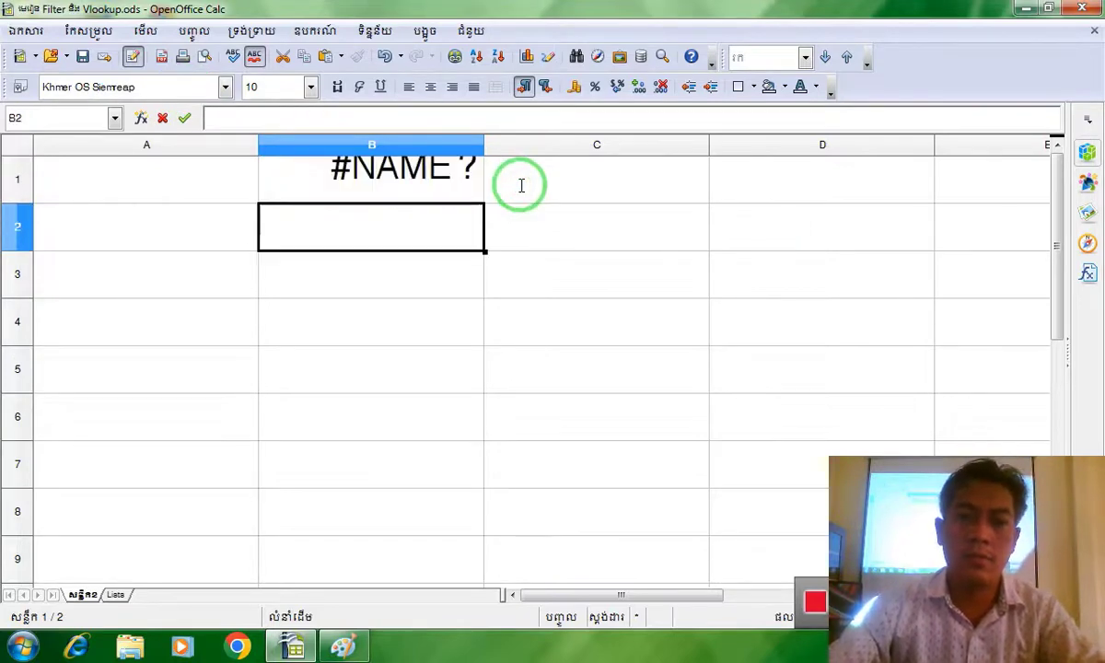
Make row 1 nearly three times as tall and narrow column A to a thin strip.
click(279, 168)
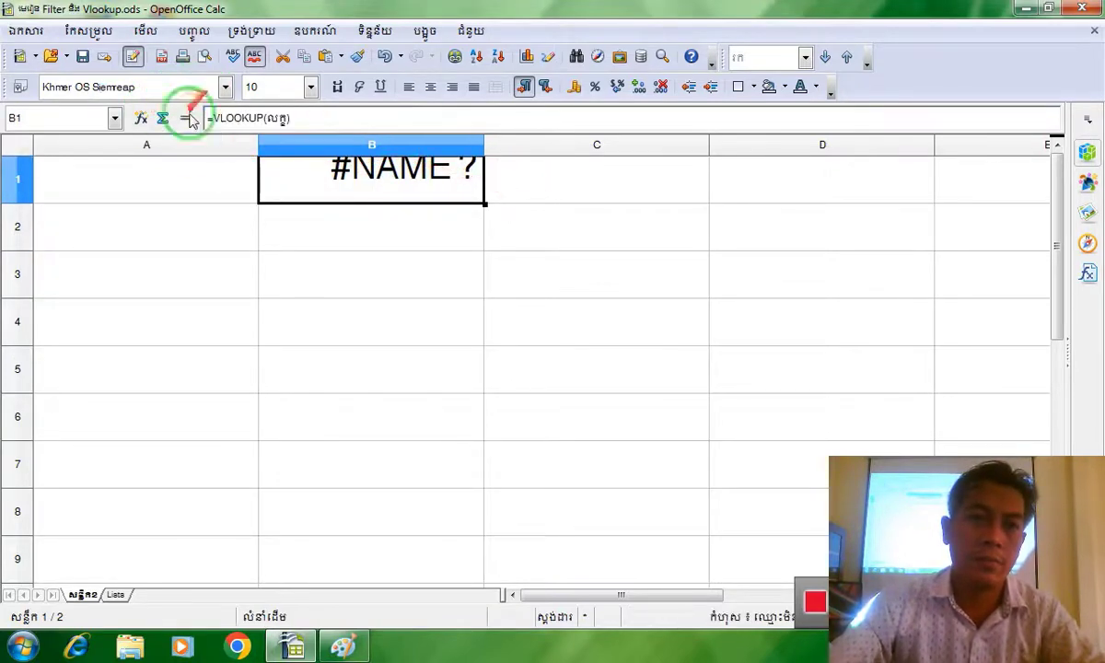
drag(18, 204, 17, 291)
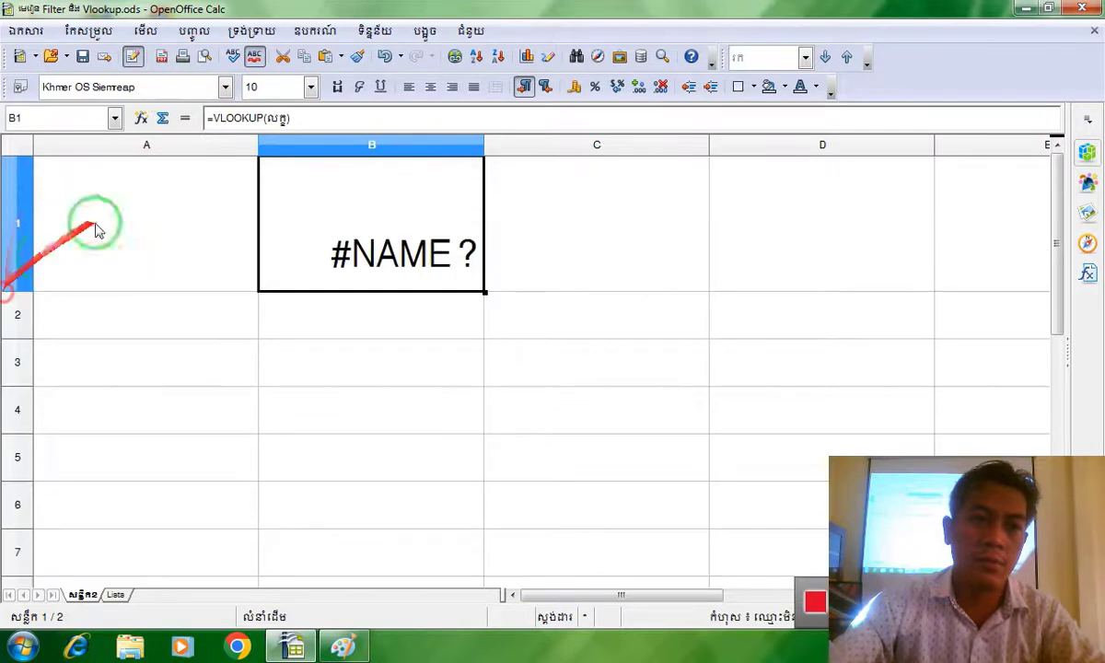
drag(258, 144, 84, 148)
Reopen the formula in B1 and reapply the Khmer OS Siemreap font to all of its text.
double_click(266, 232)
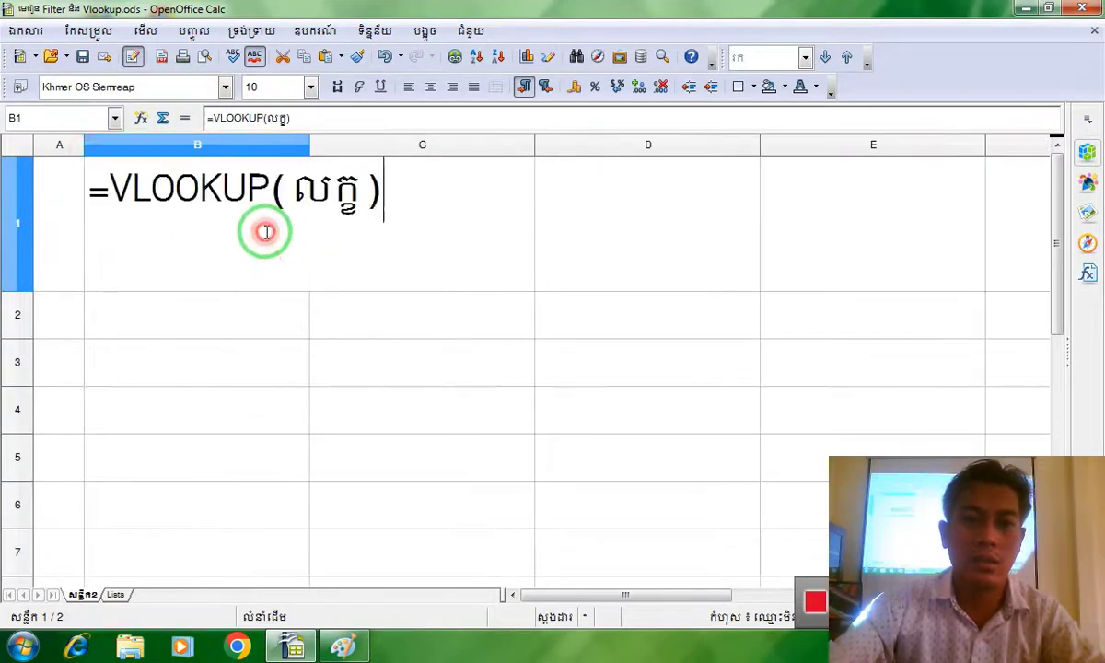
drag(373, 198, 49, 106)
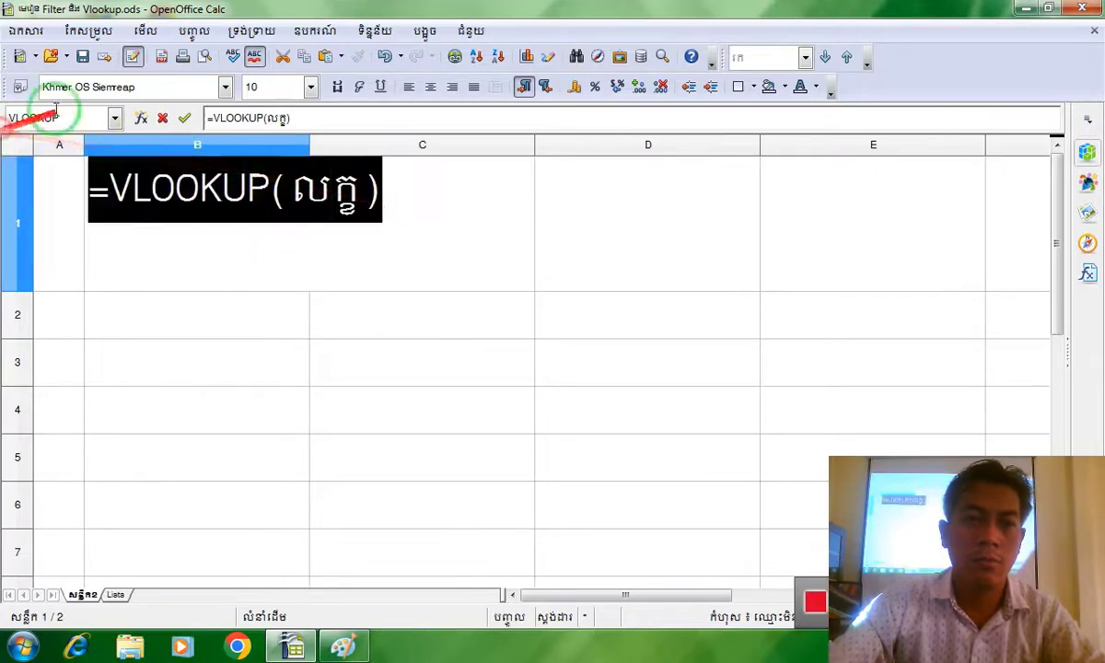
click(225, 86)
click(199, 103)
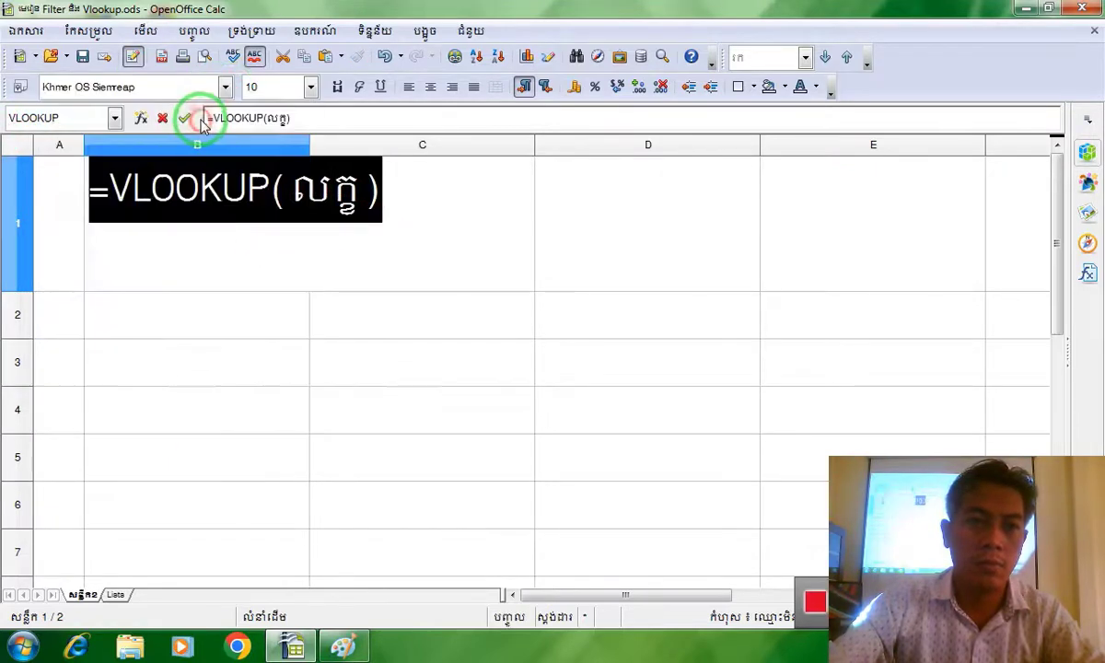
Complete the first argument of the VLOOKUP formula in B1 as លក្ខខណ្ឌស្វែងរក, before the closing parenthesis.
click(375, 212)
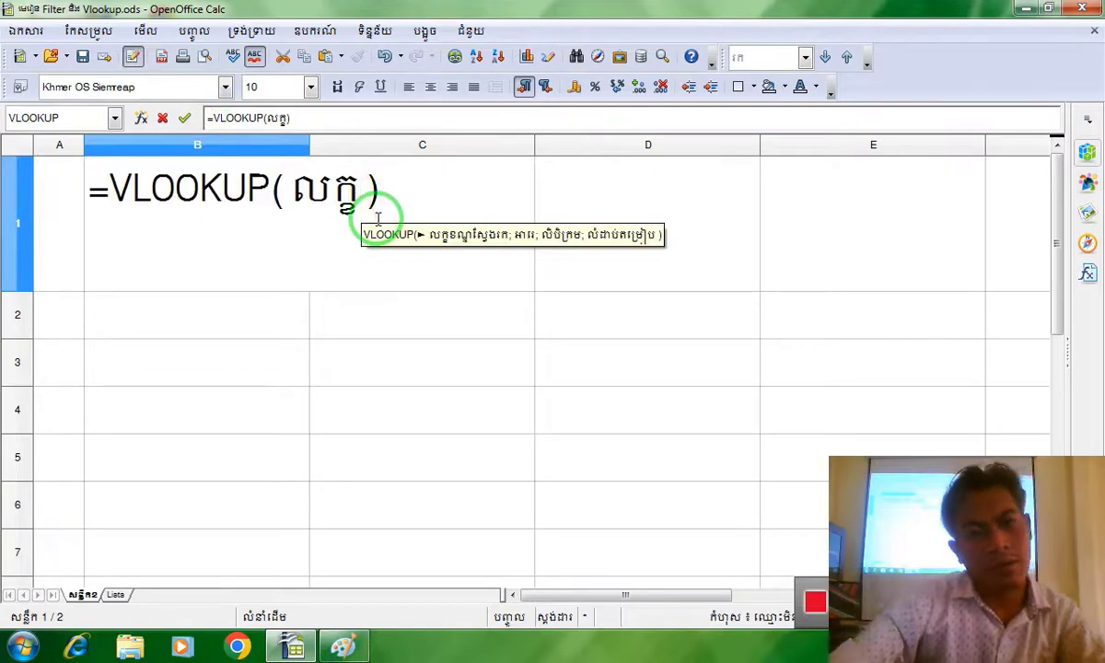
text(xN)
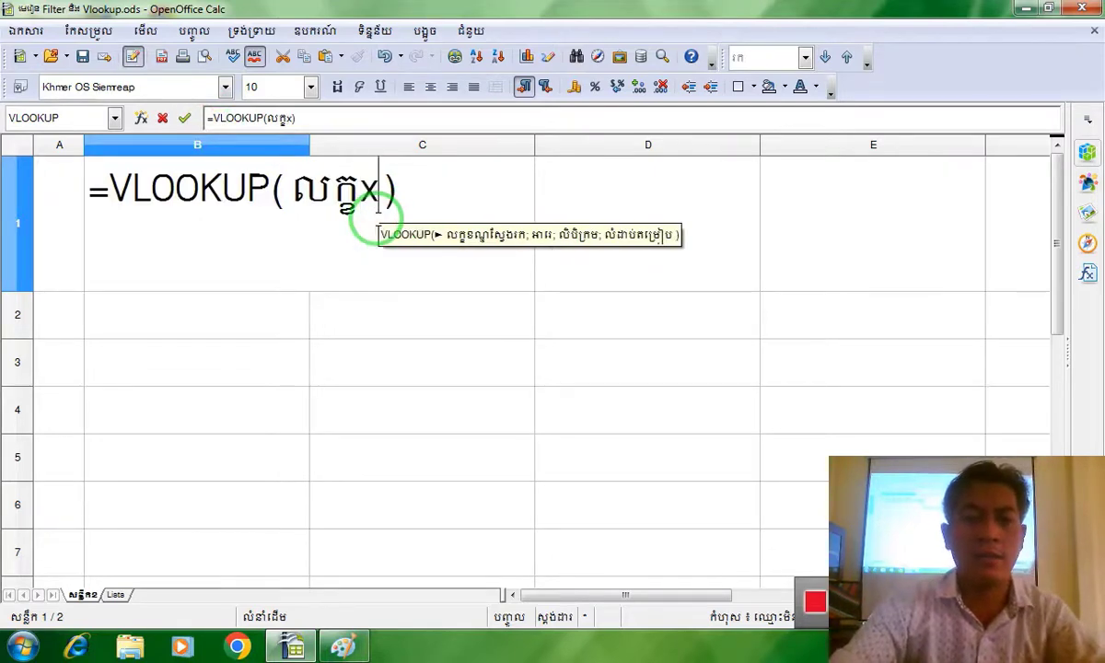
key(BackSpace)
key(BackSpace)
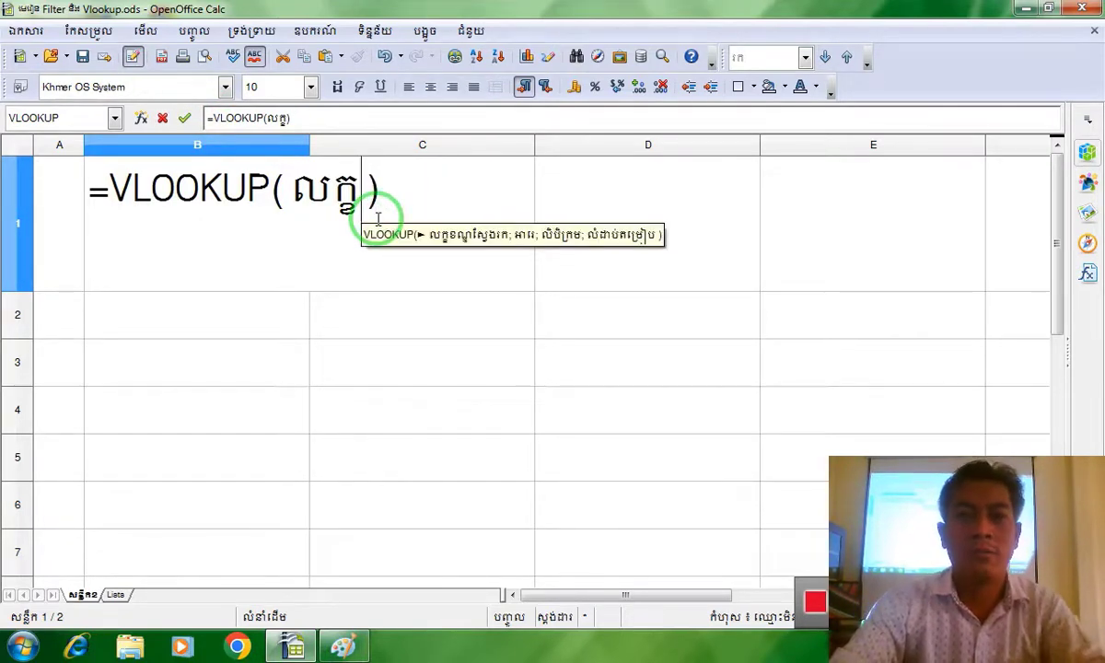
text(ខណ្ឌ)
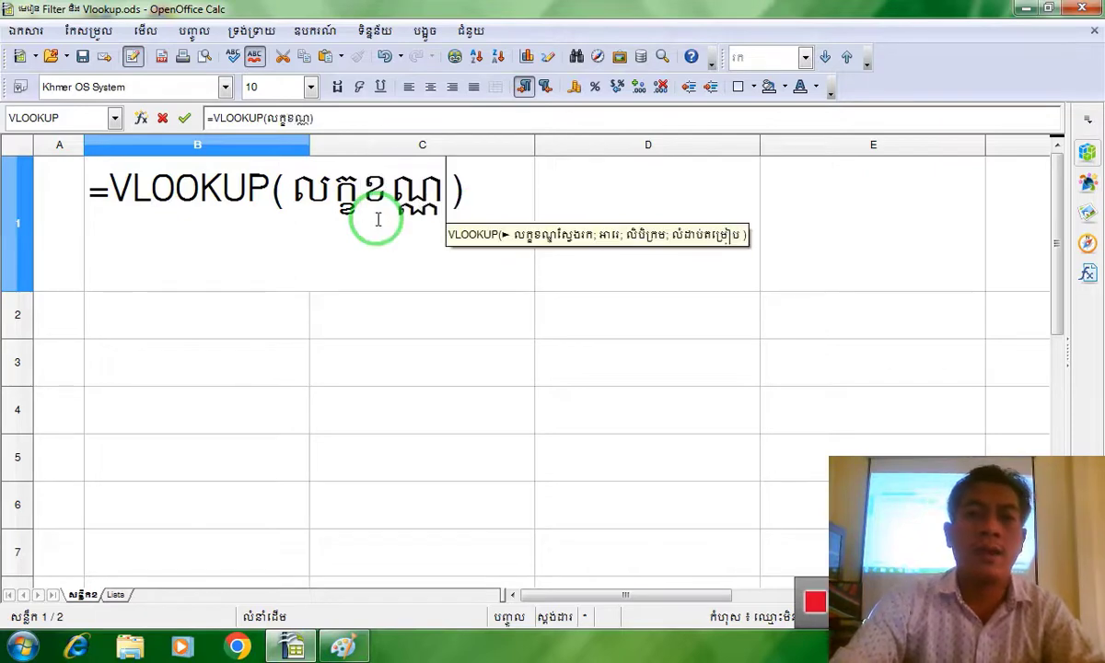
text(ស្វែរ)
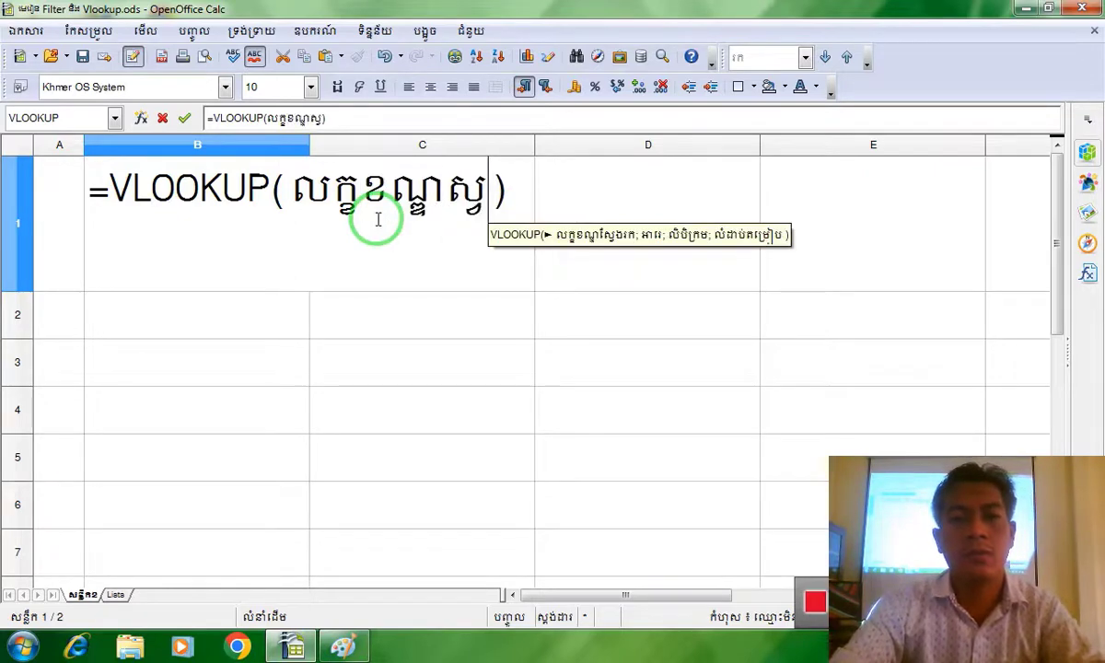
key(BackSpace)
text(ងករ)
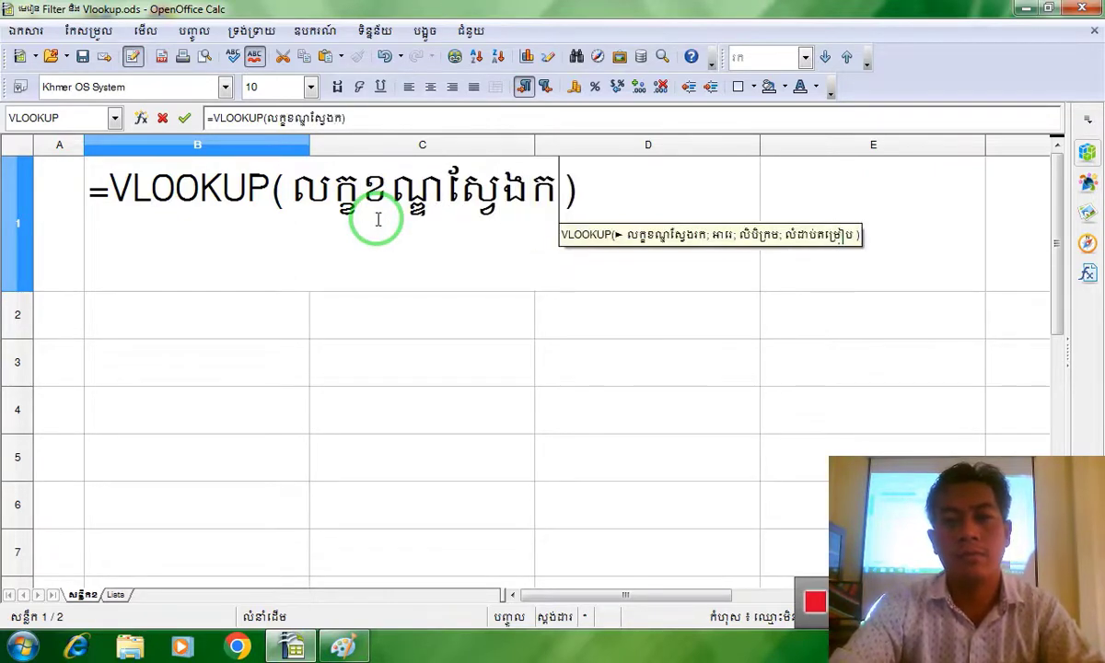
key(BackSpace)
key(BackSpace)
text(រកើ)
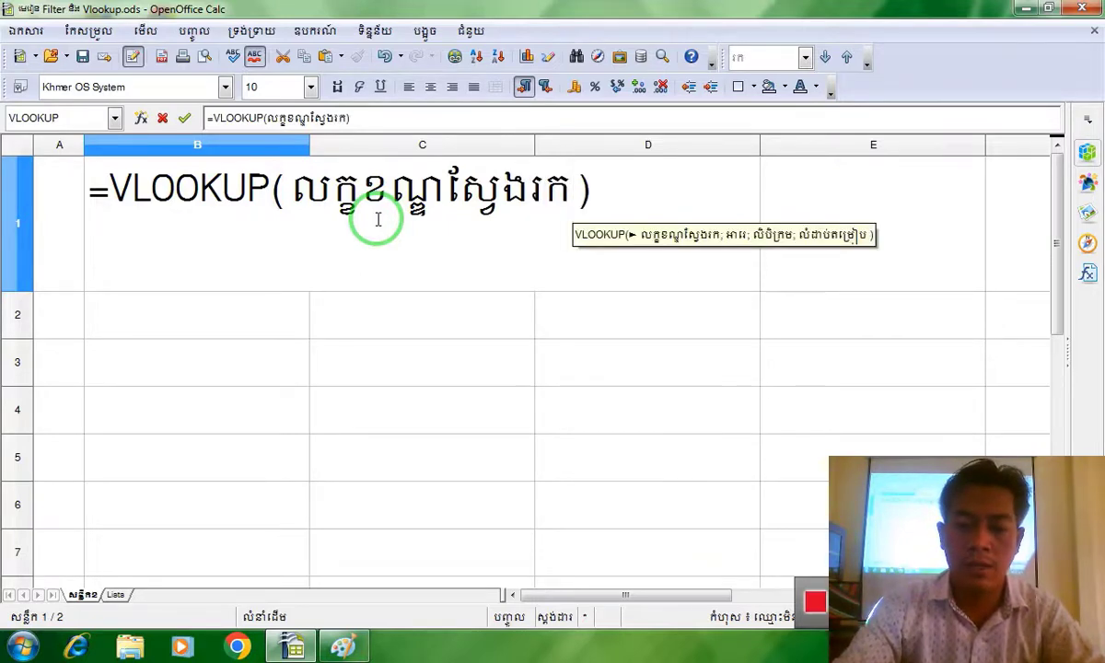
key(BackSpace)
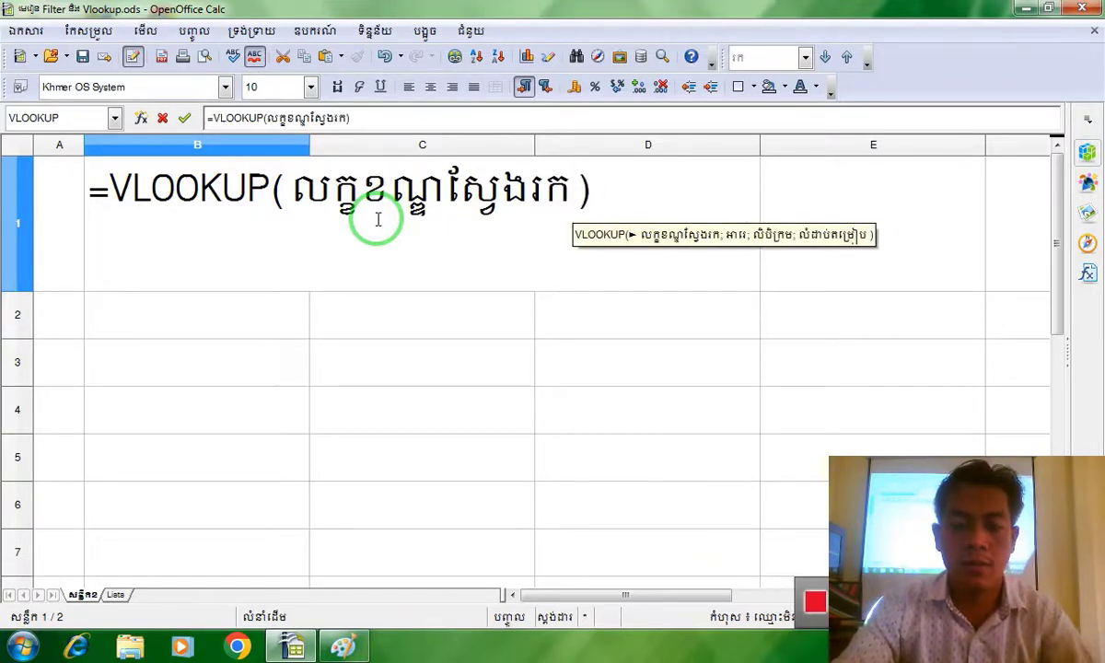
Add តារាងទិន្នន័យ as the second argument of the B1 formula, separated by a semicolon.
text(;)
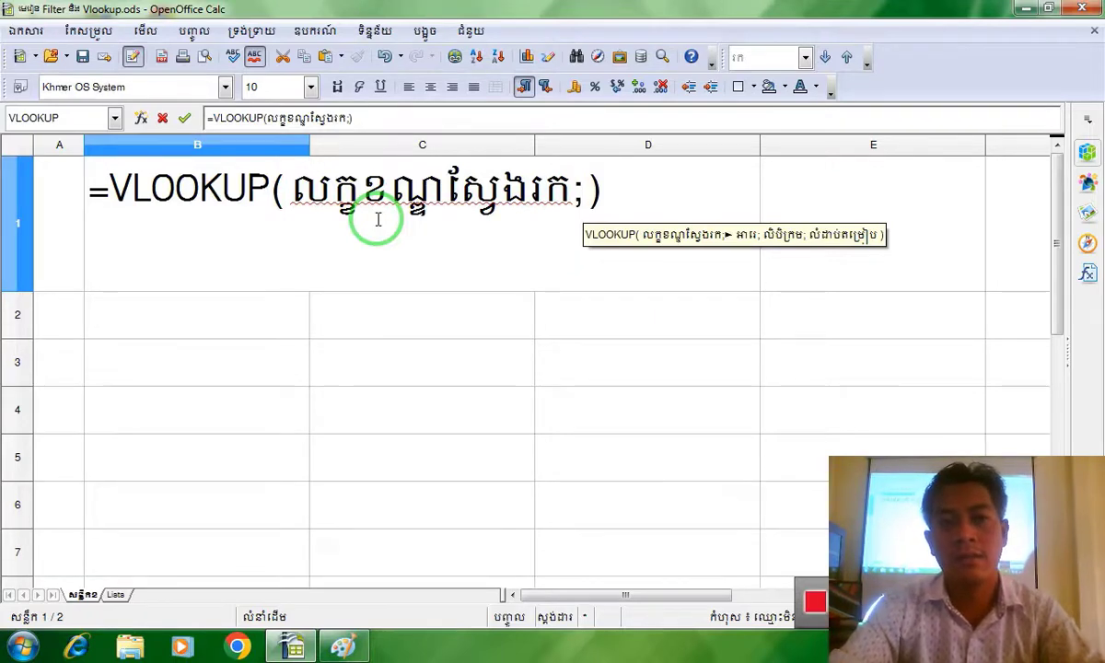
text(តារ)
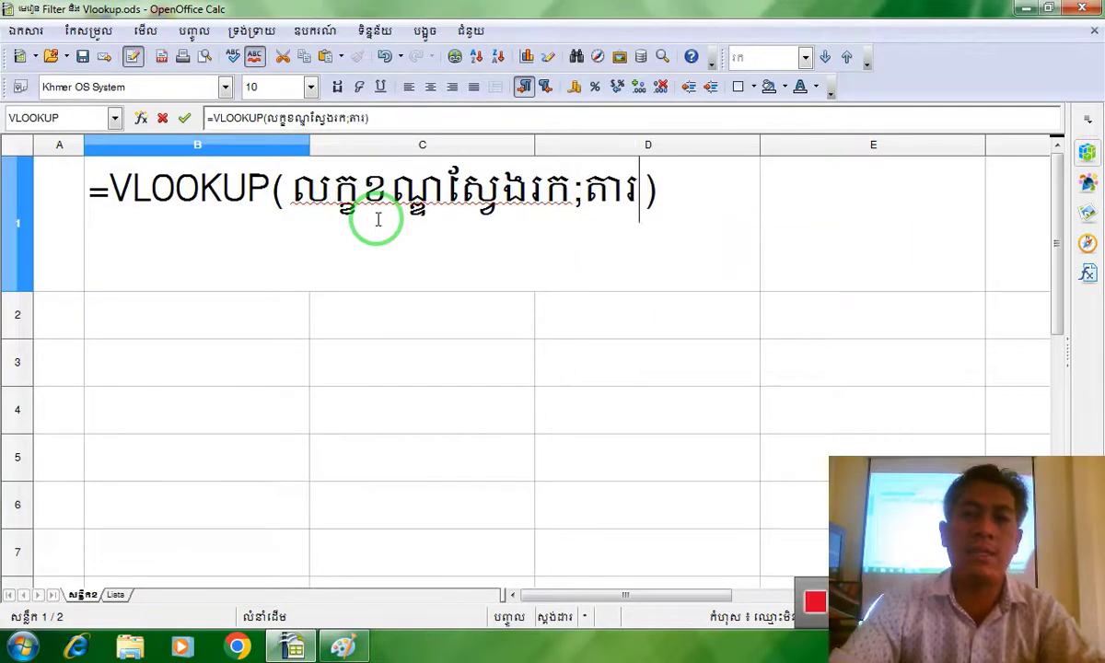
text(ាងទិន)
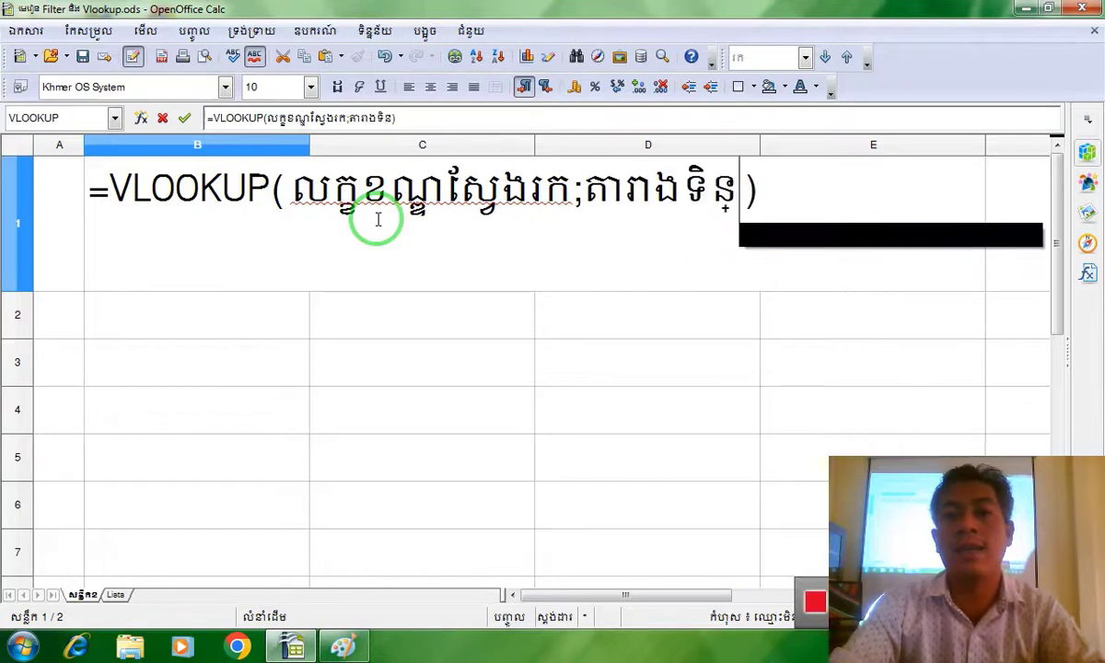
text(្នន័យ)
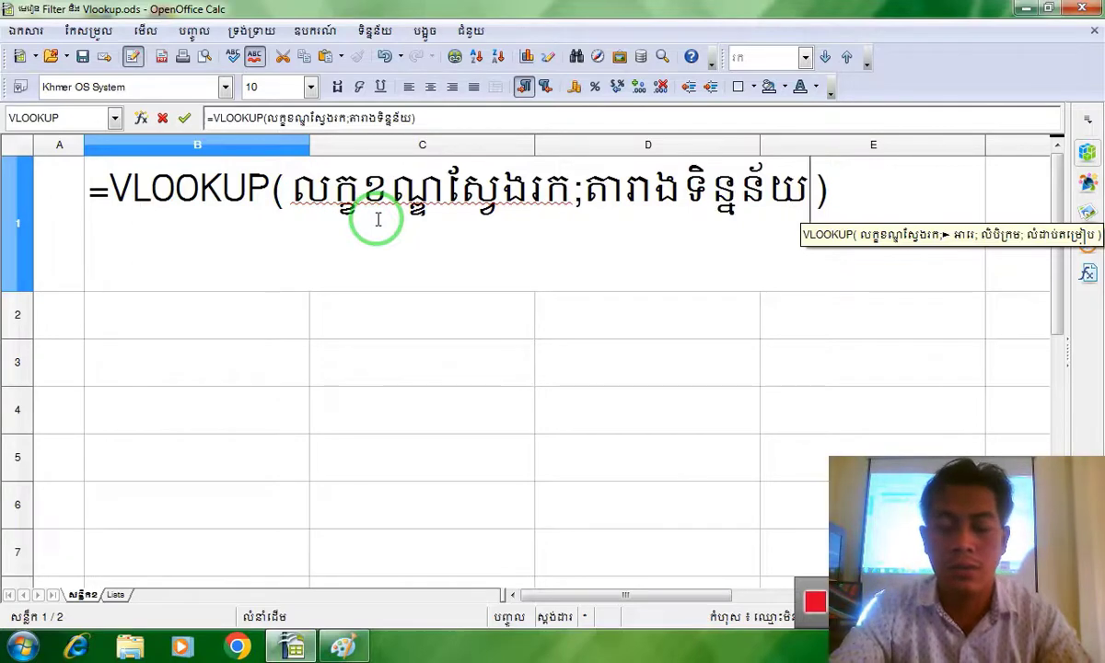
key(Left)
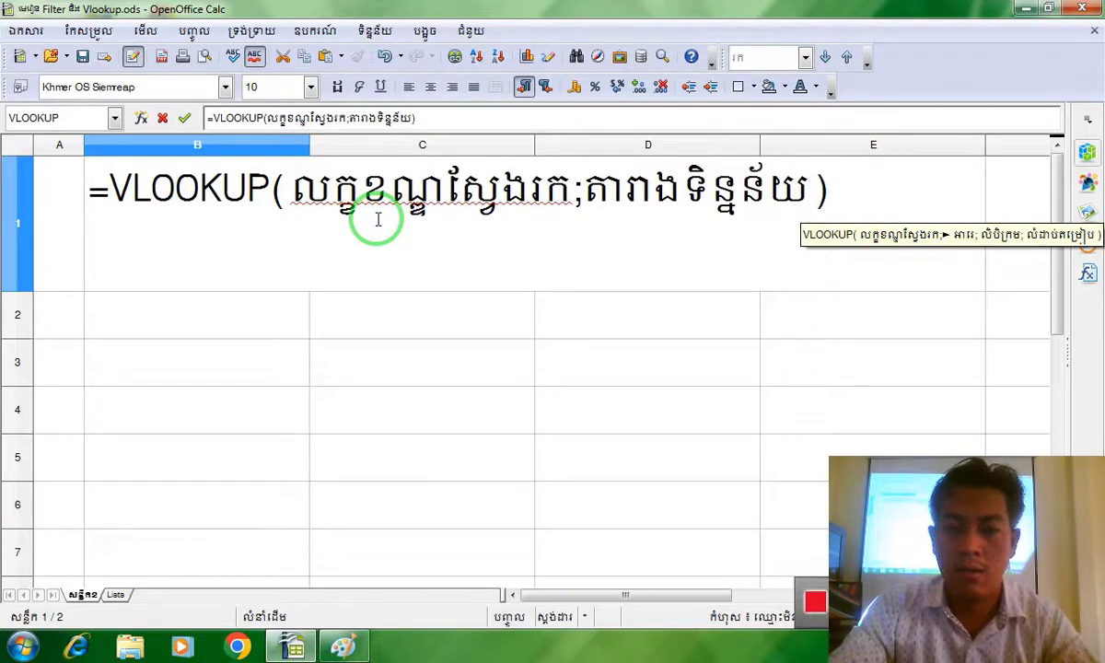
text(ះ)
key(BackSpace)
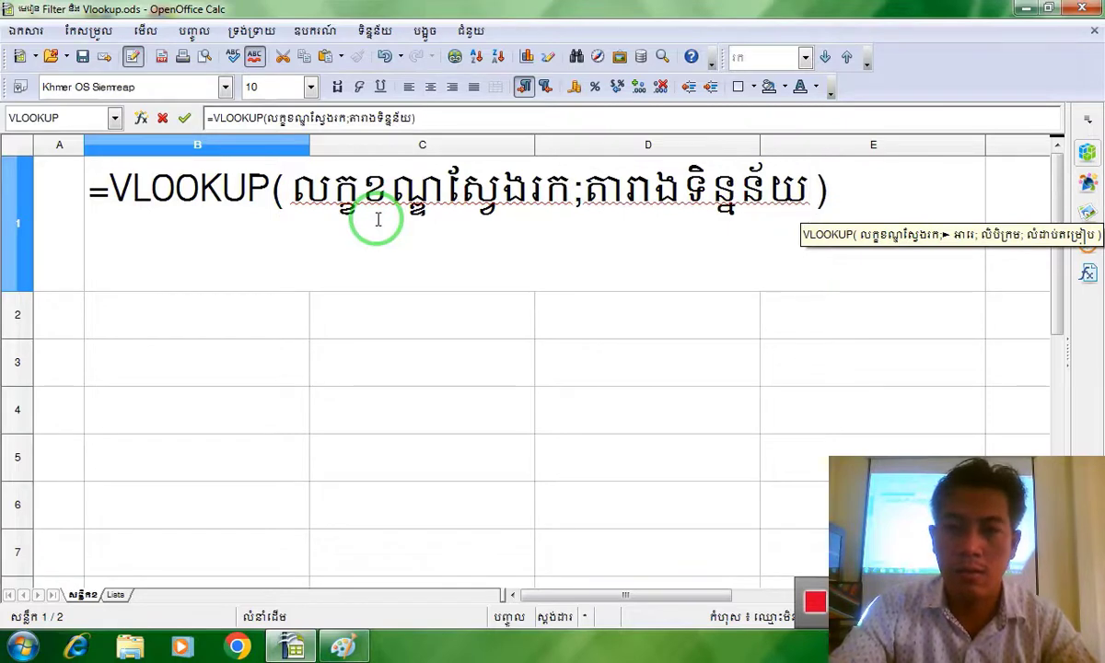
Add ជួរឈរបោះទិន្នន័យ as the third argument of the B1 formula, separated by a semicolon.
text(;)
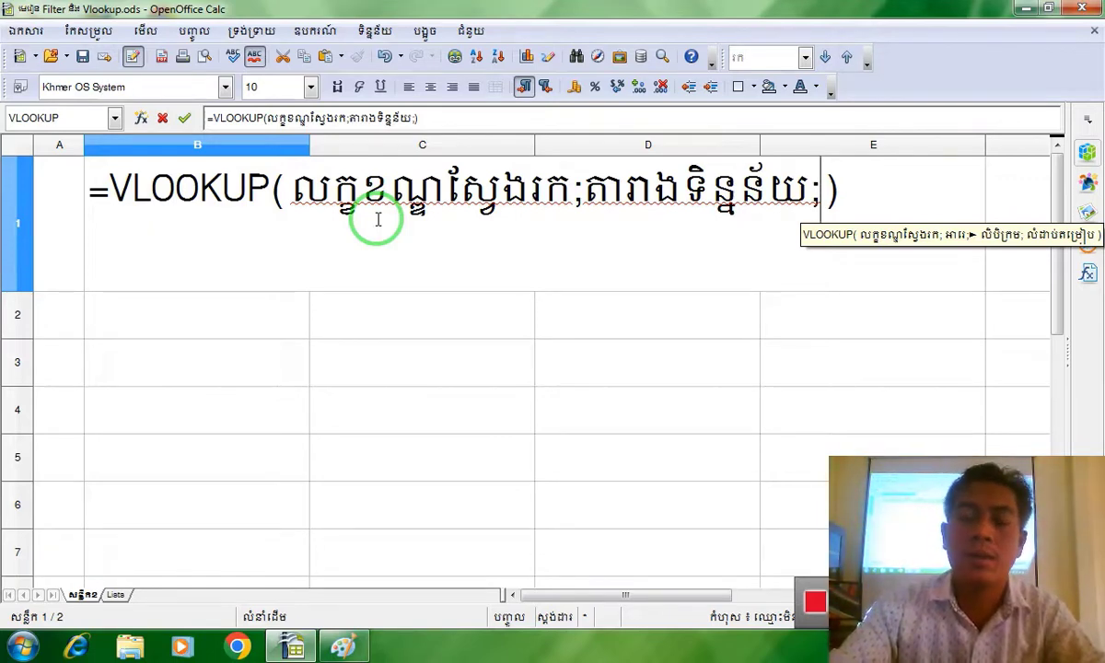
text(ជួរឈ)
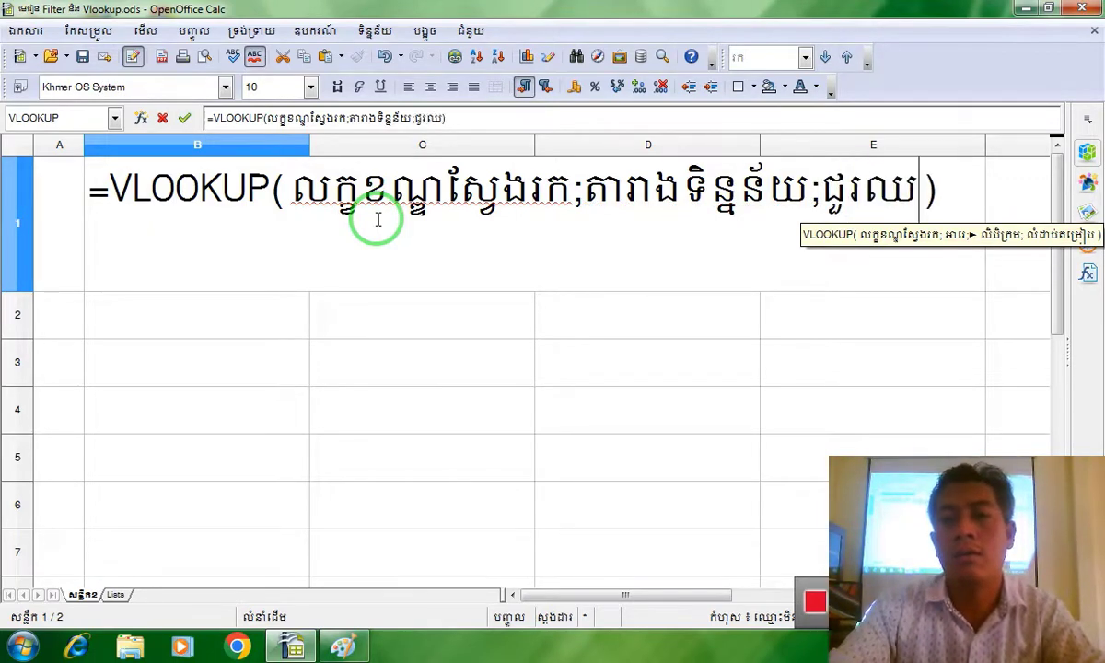
text(របោះទិន)
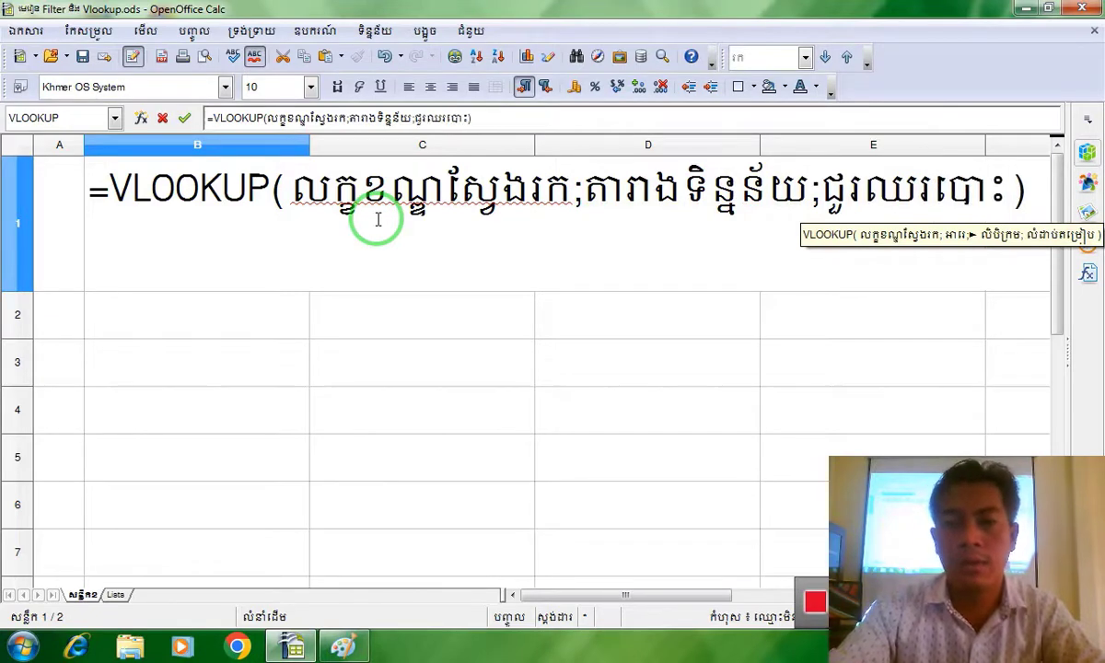
text(្នន័យ)
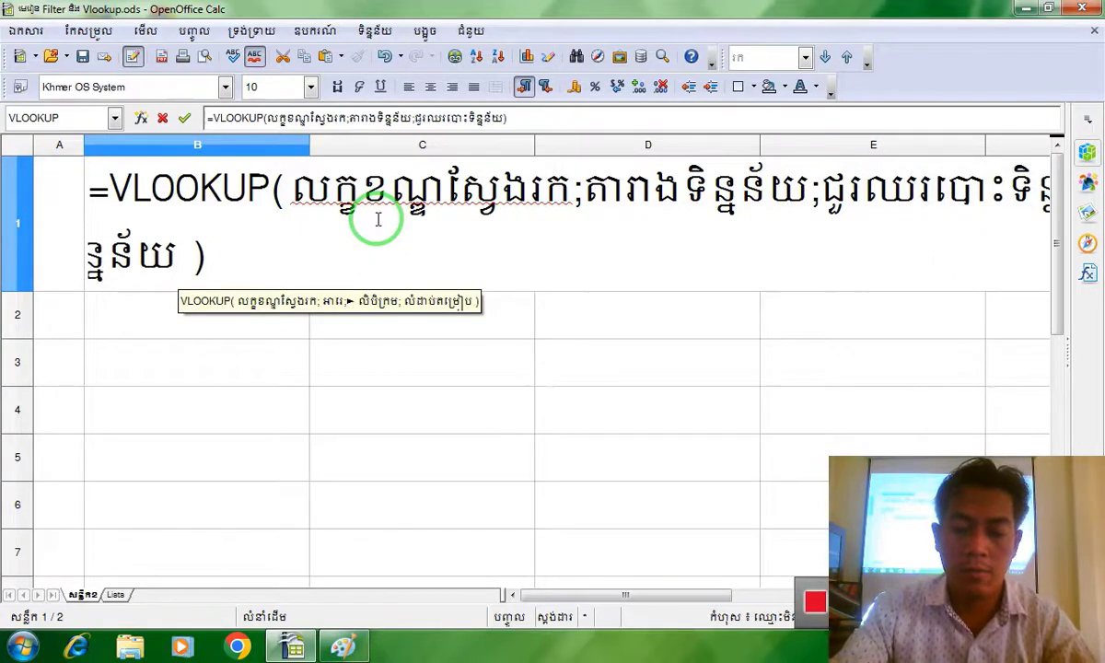
scroll(377, 219, down, 8)
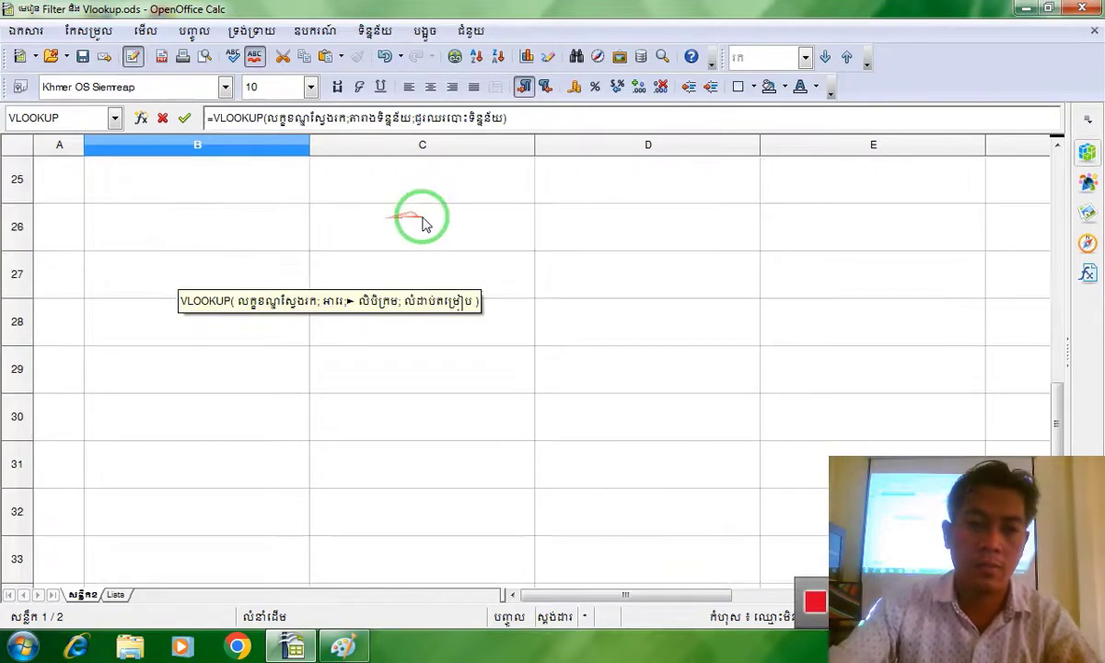
key(super)
click(476, 239)
scroll(446, 257, up, 6)
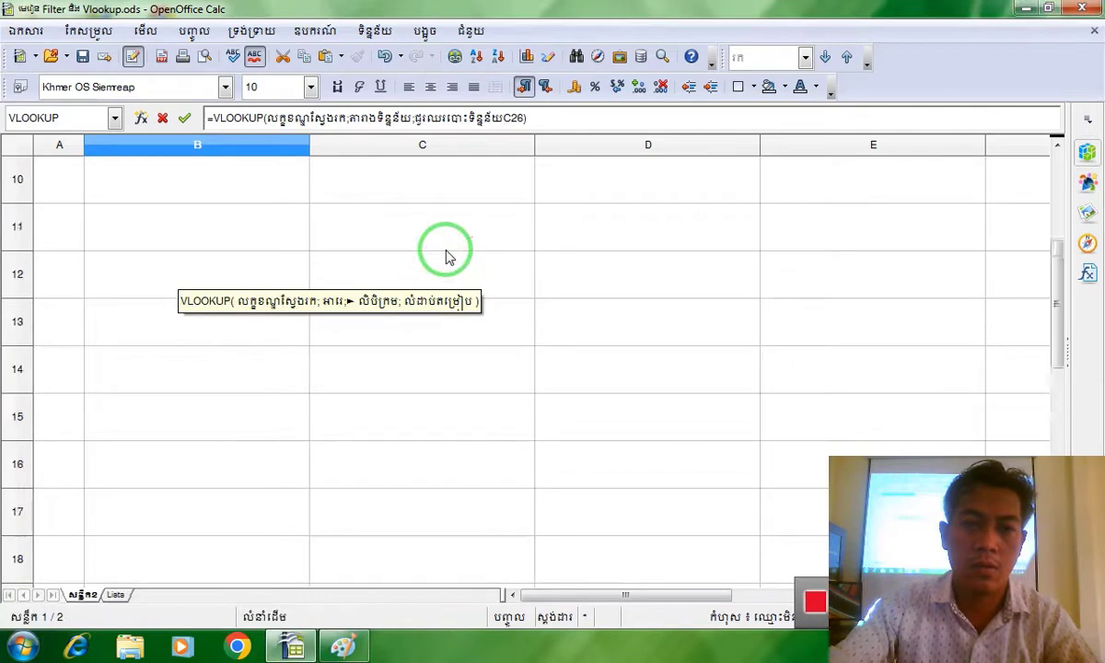
key(BackSpace)
key(BackSpace)
key(BackSpace)
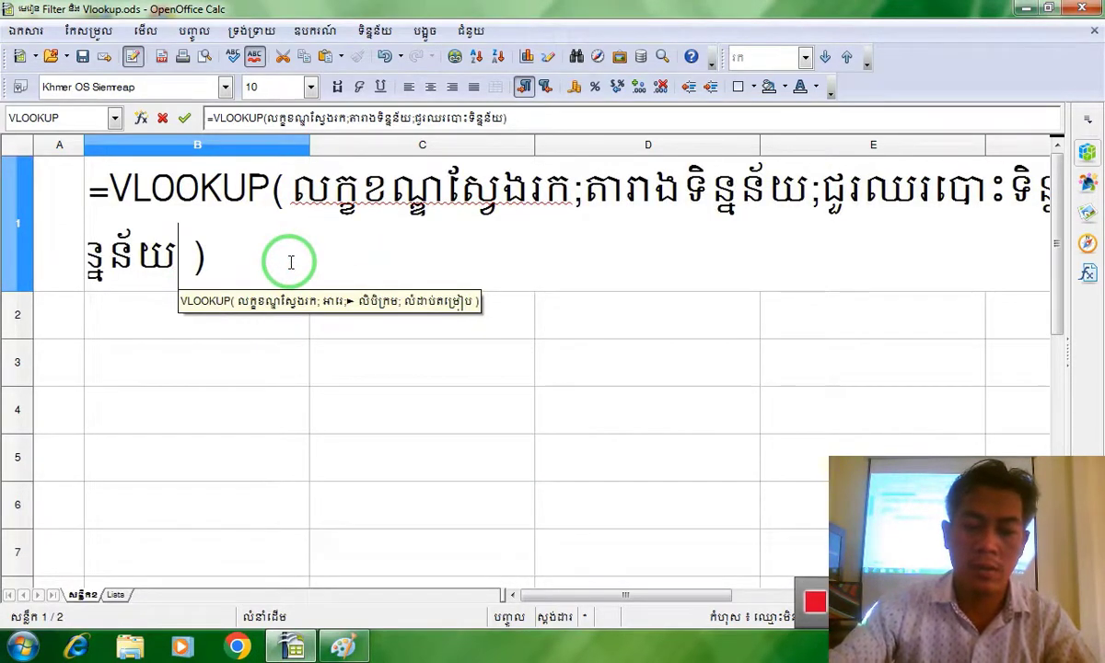
Left-align cell B1 and commit its three-argument VLOOKUP formula.
click(296, 269)
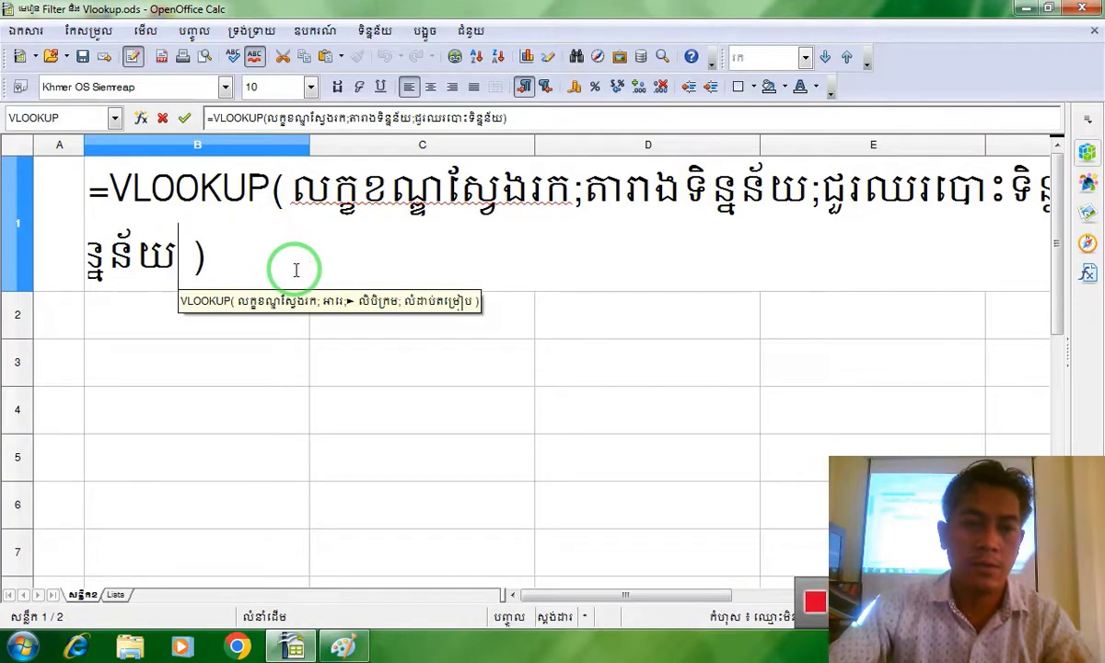
key(Return)
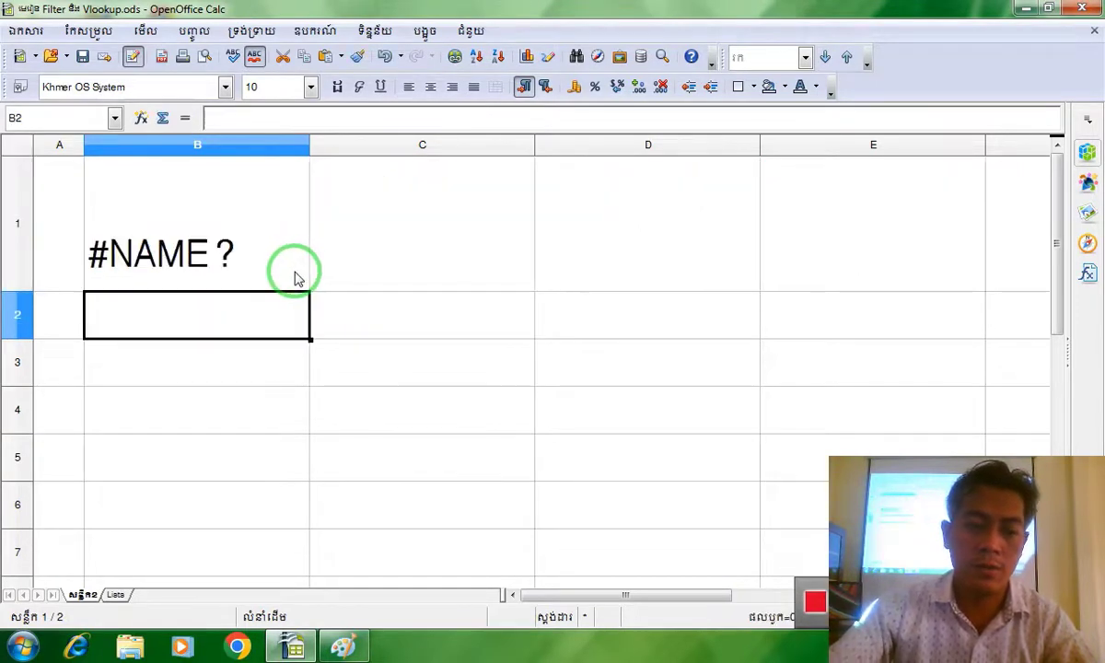
Set the font of the arguments inside the parentheses of the B1 formula to Khmer OS System.
scroll(292, 278, down, 3)
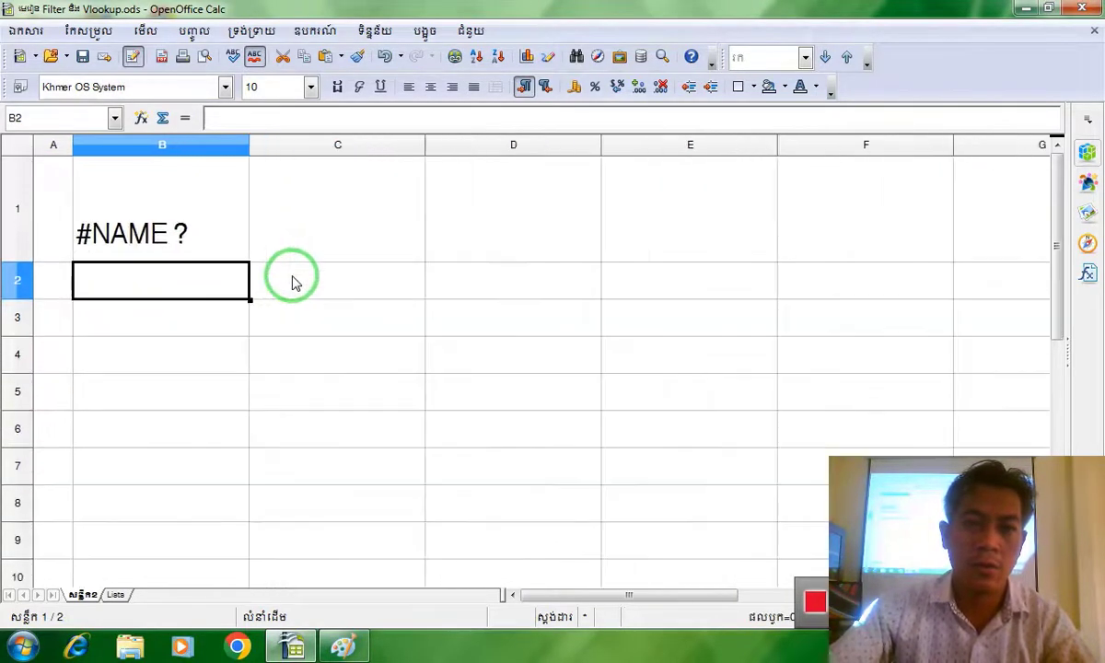
double_click(177, 241)
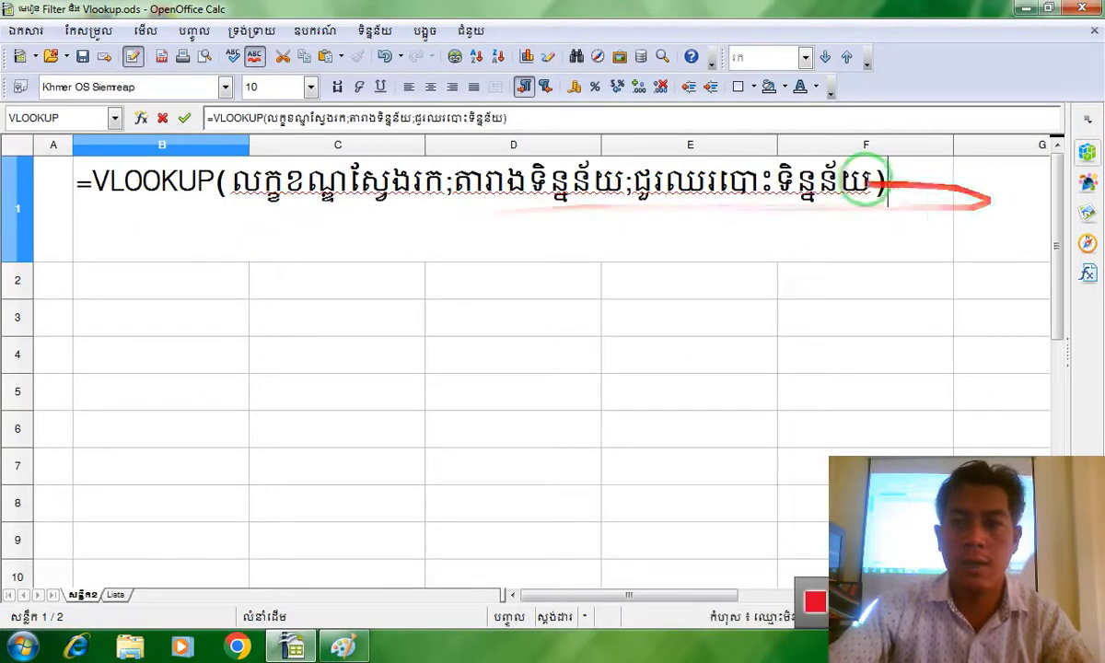
drag(871, 184, 225, 163)
click(225, 87)
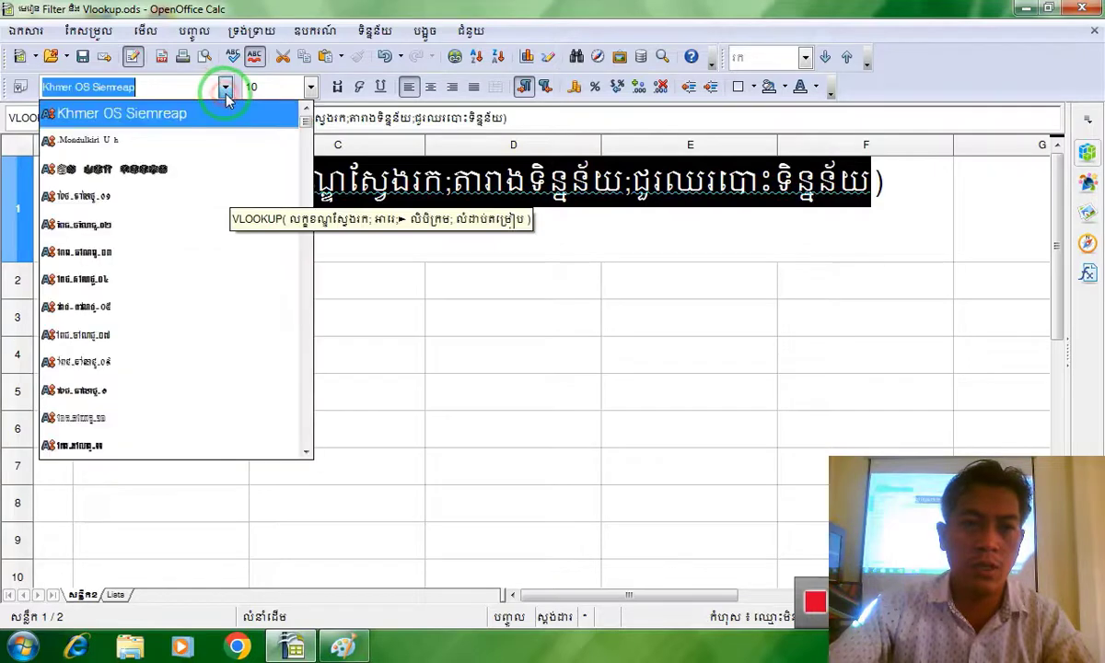
scroll(115, 378, down, 10)
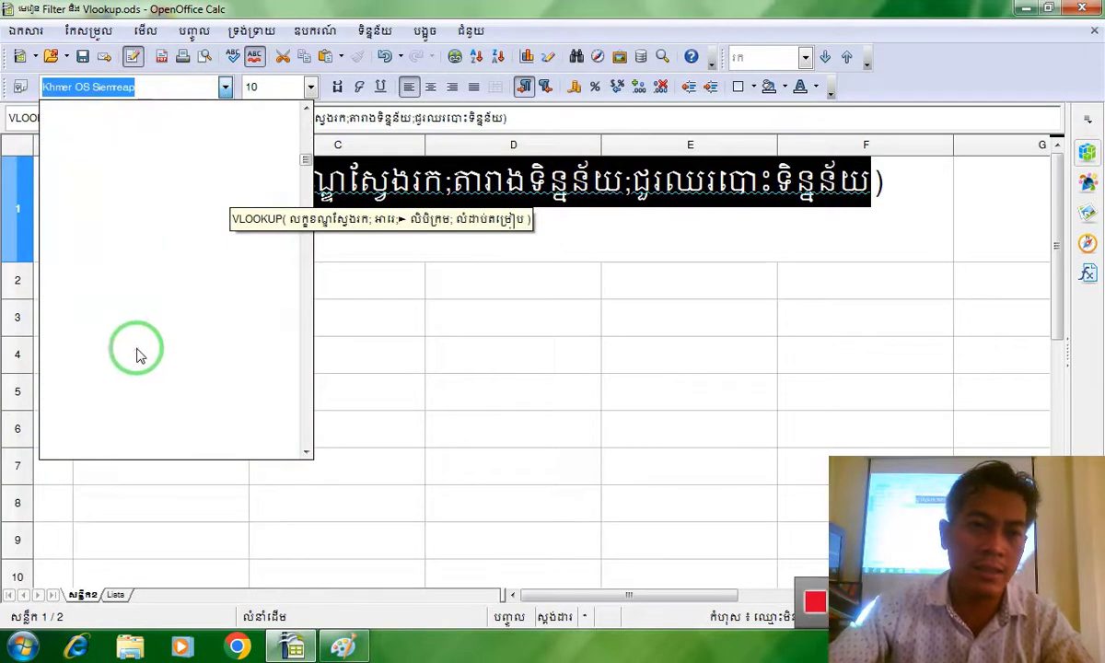
scroll(143, 352, down, 15)
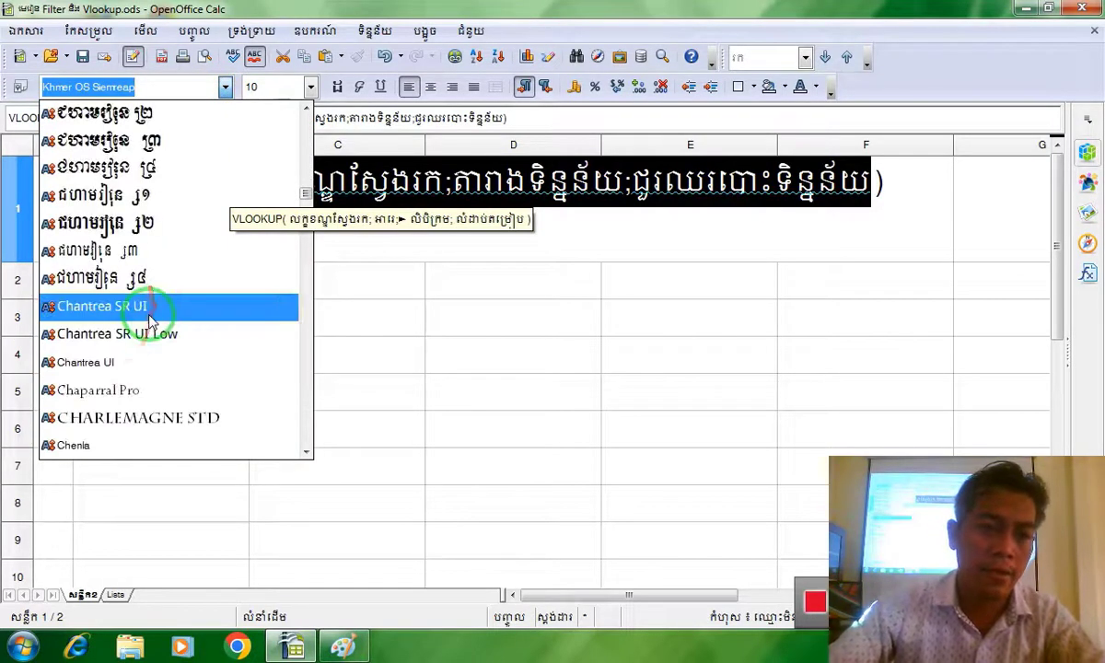
scroll(158, 323, down, 15)
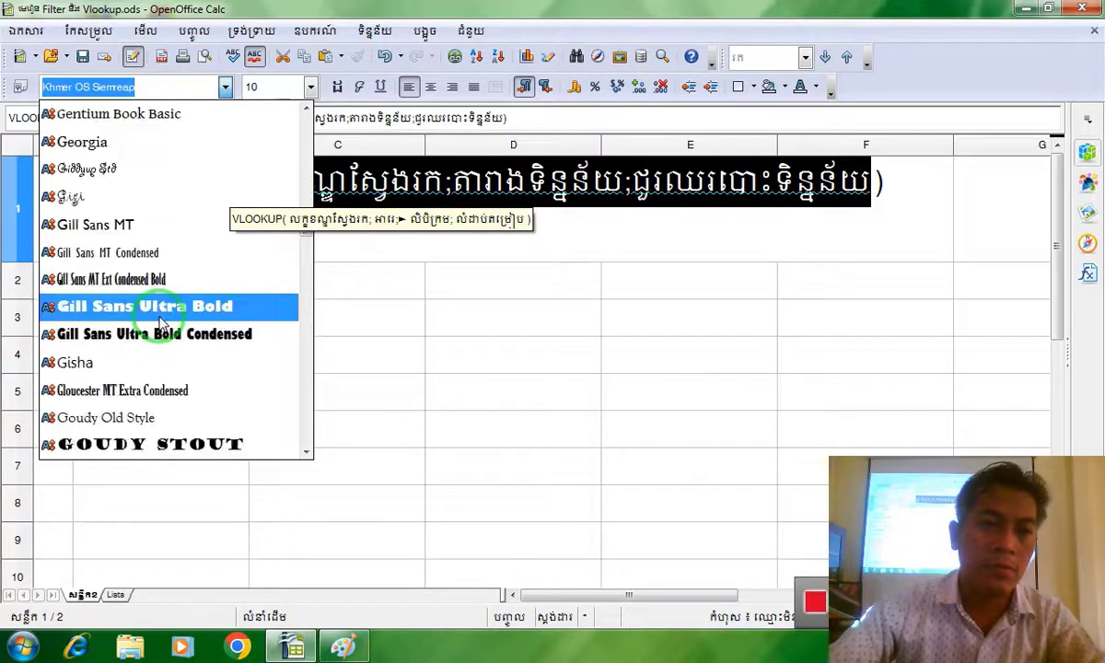
scroll(158, 322, down, 15)
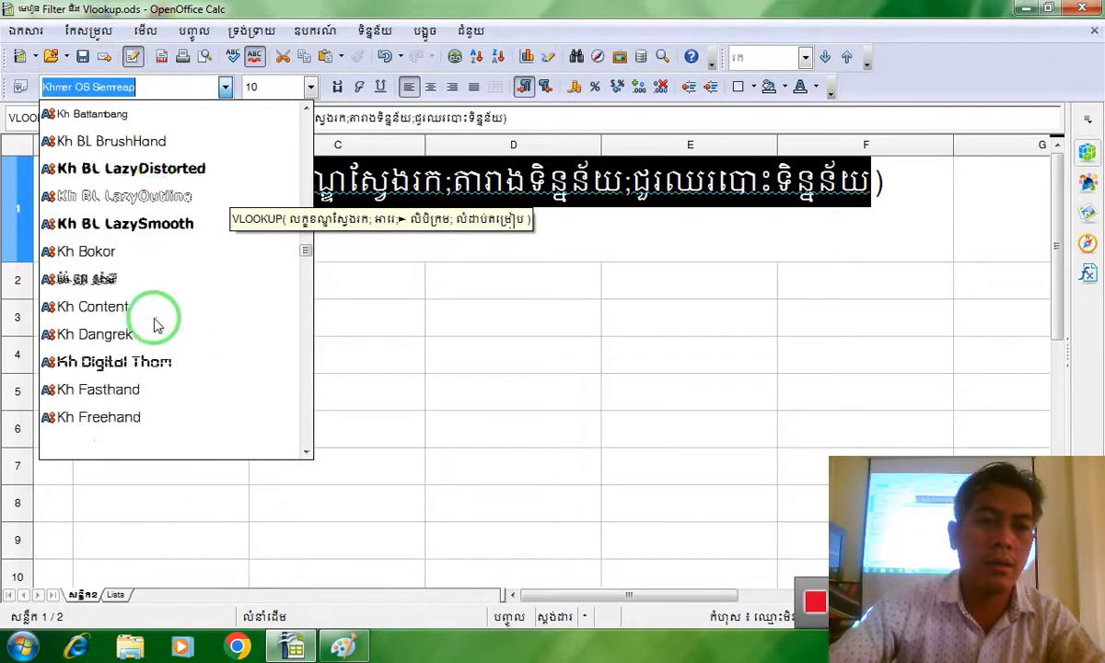
scroll(156, 324, down, 15)
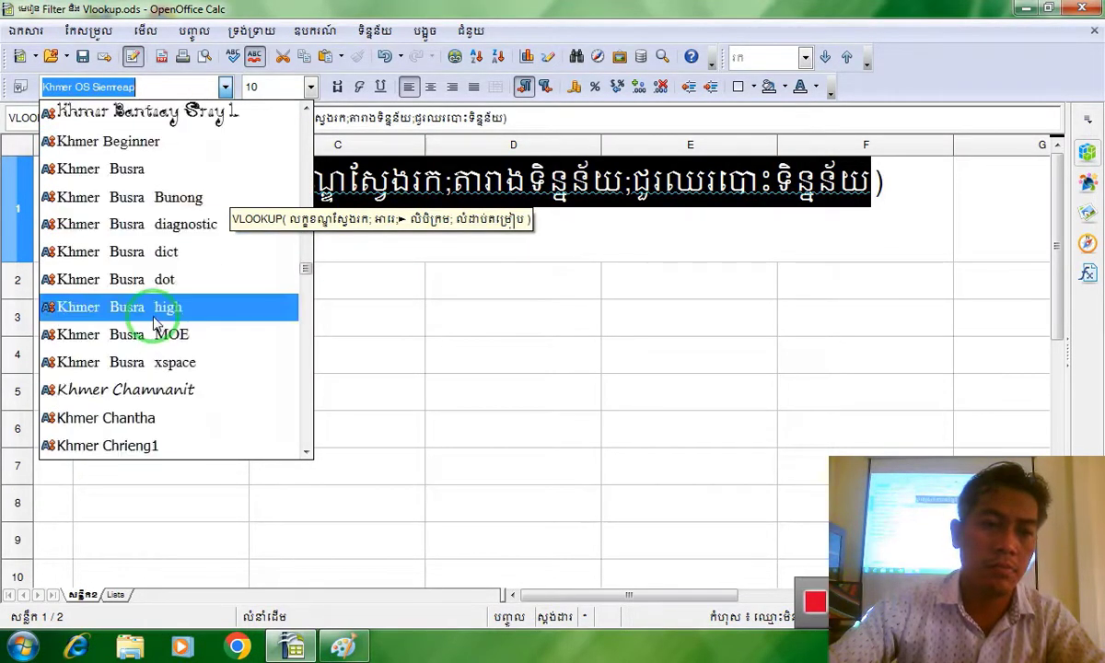
scroll(156, 324, down, 15)
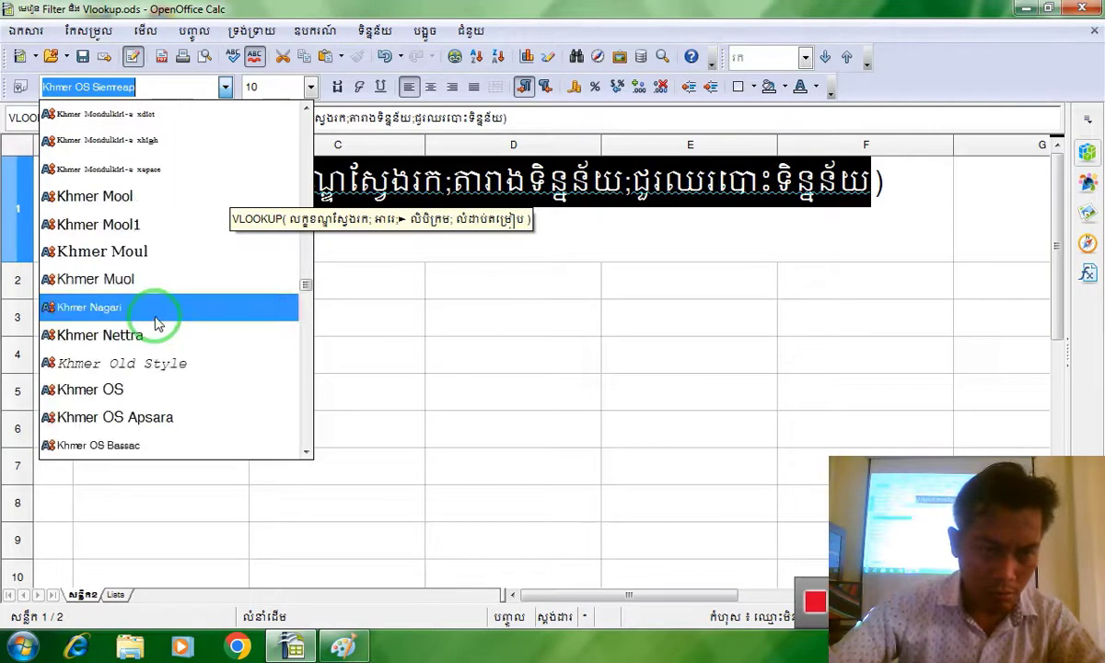
scroll(156, 324, down, 5)
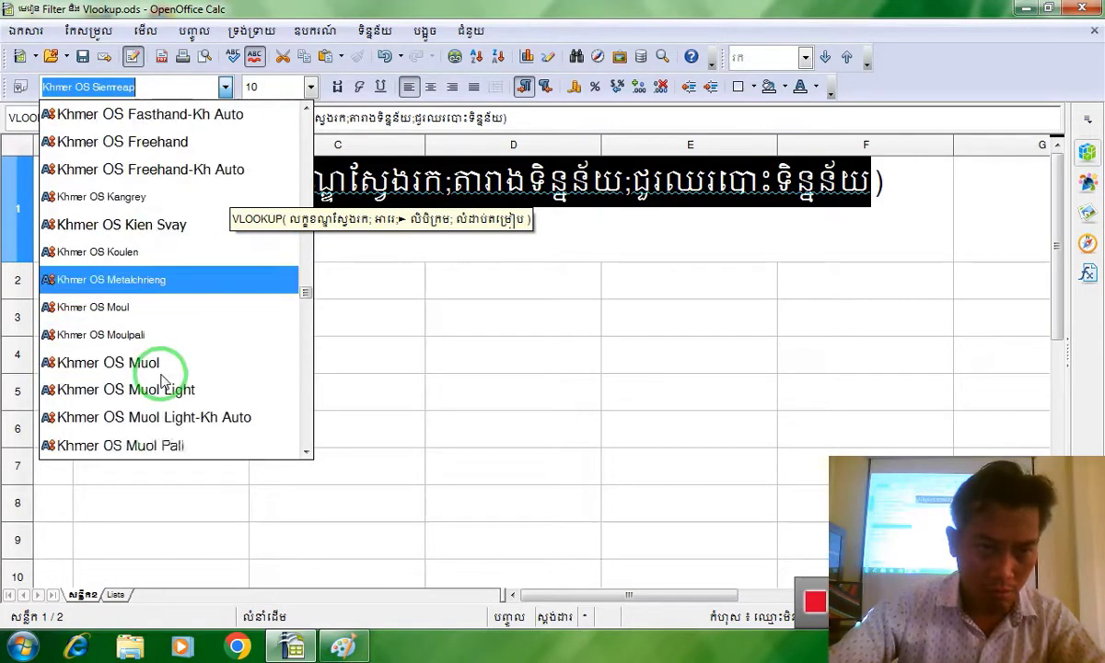
scroll(161, 381, down, 1)
click(164, 362)
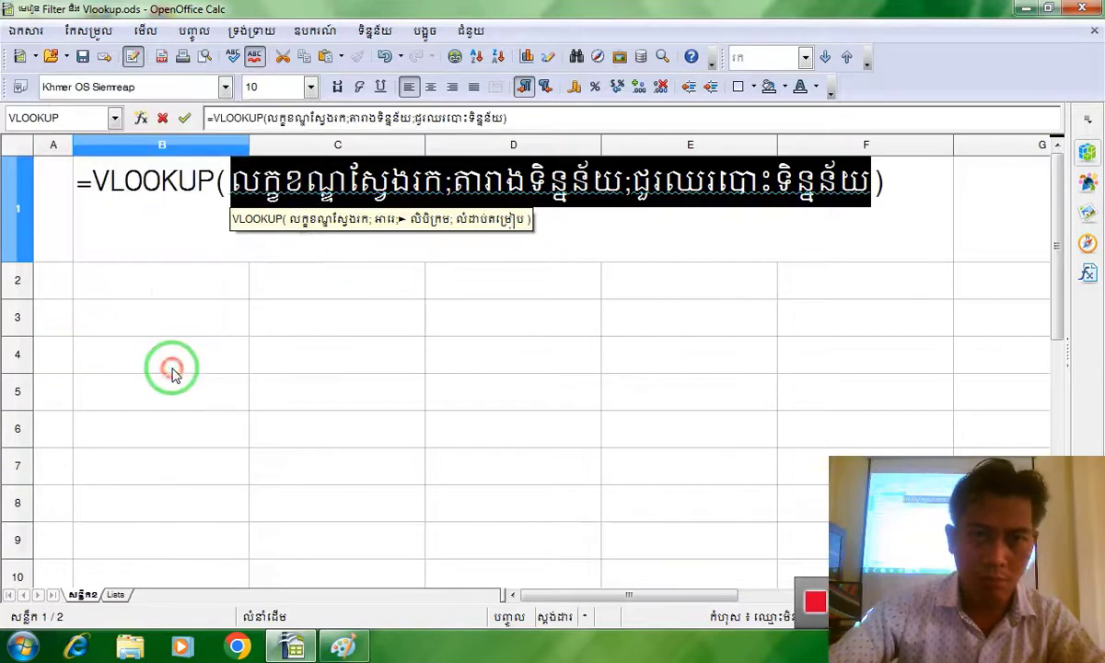
Add លក្ខណៈស្វែងរក as the fourth argument of the B1 formula, separated by a semicolon.
click(877, 184)
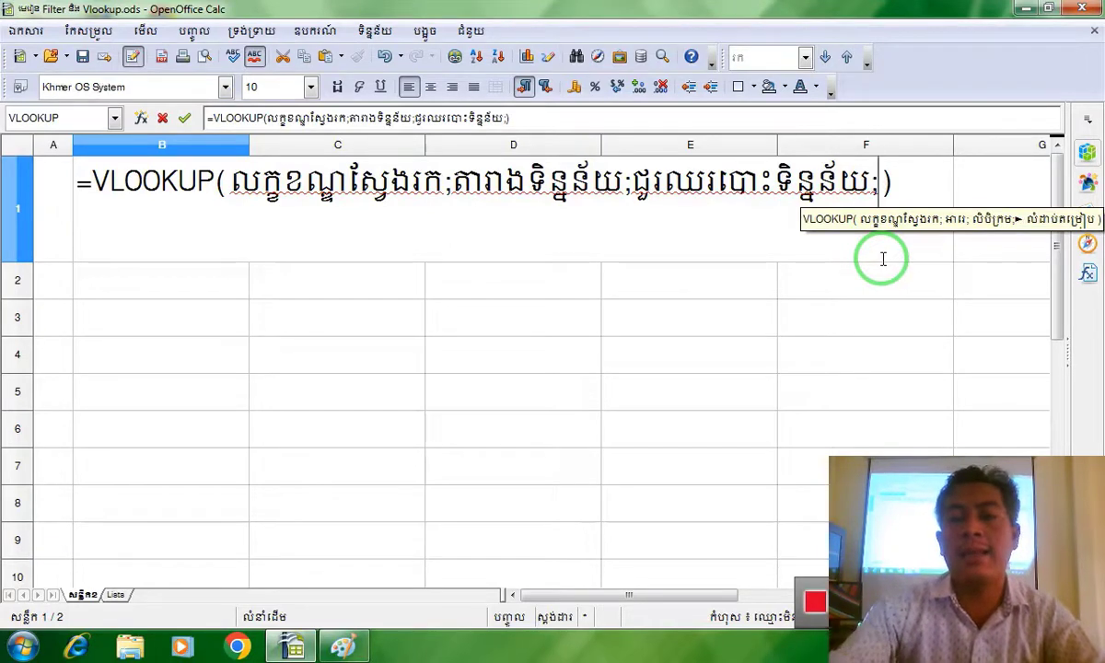
text(លក្ខ)
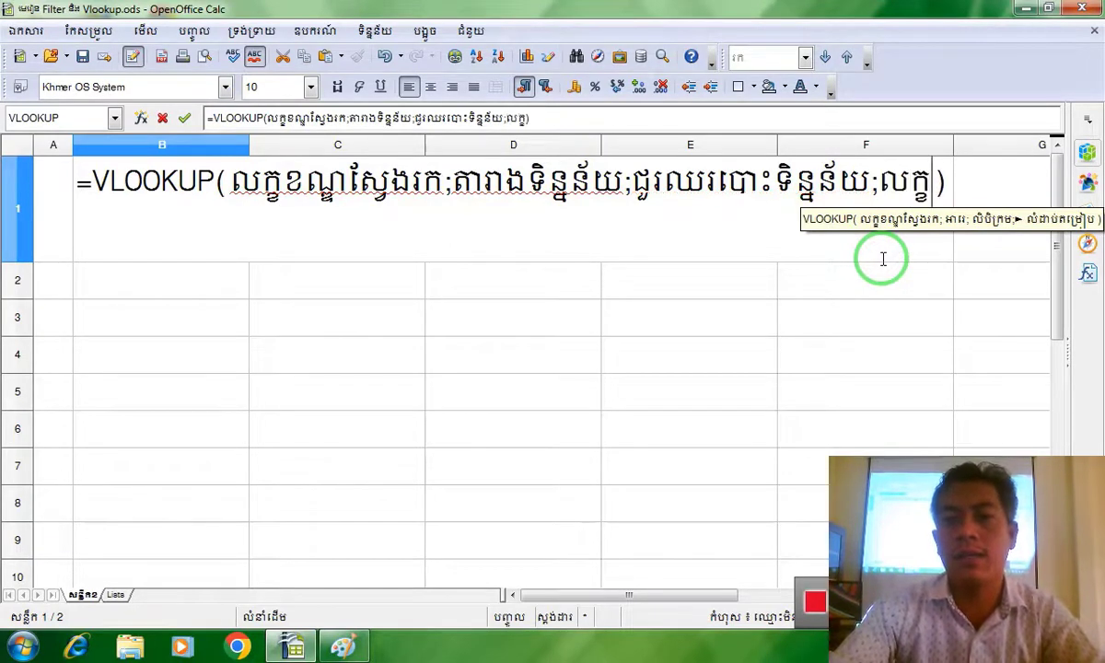
text(ណ)
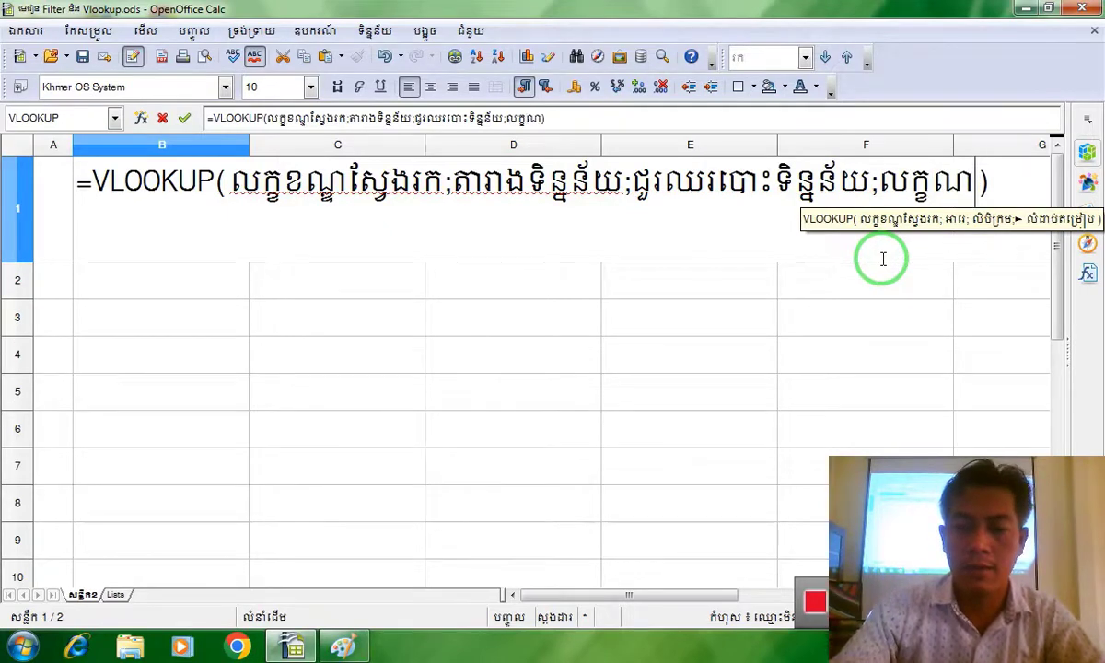
text(ៈស្វែ)
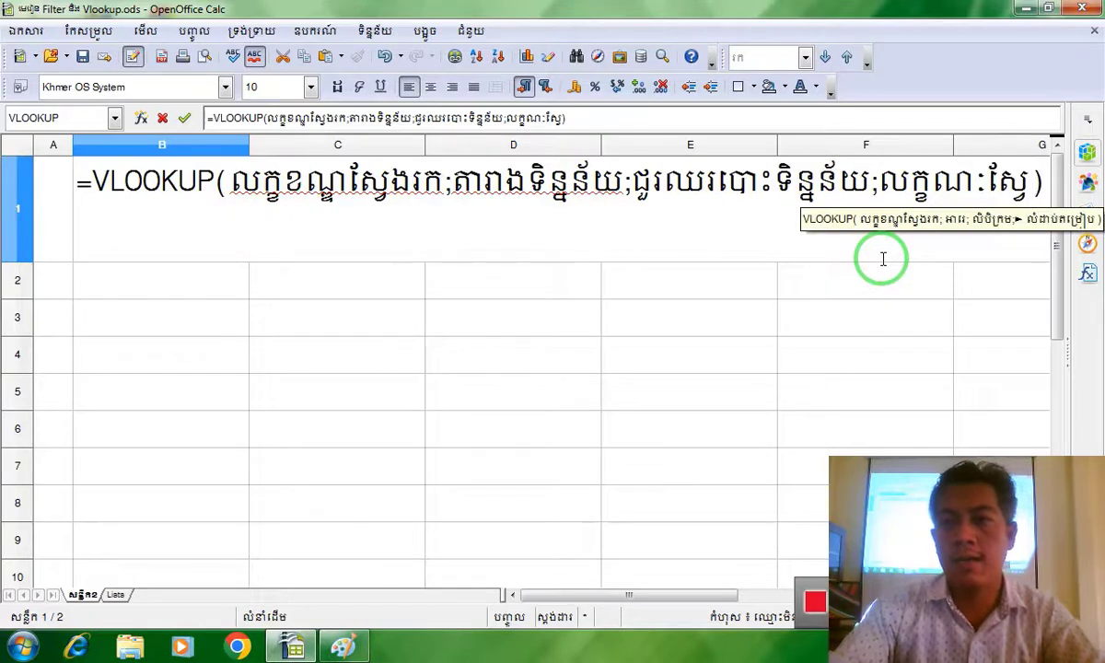
text(ងរក)
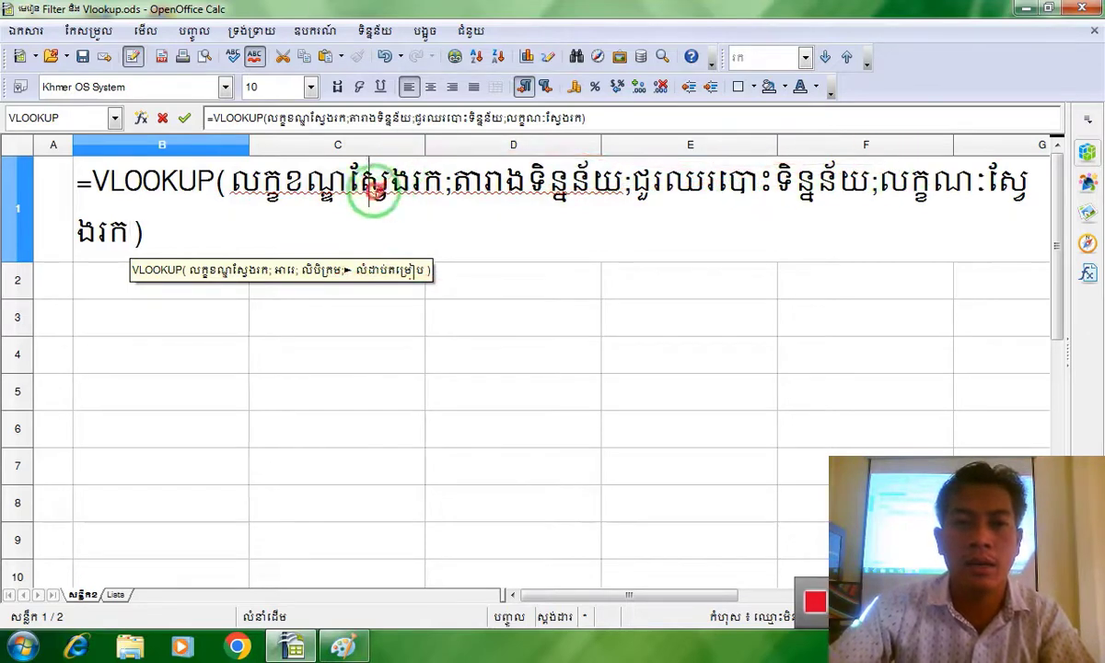
Highlight arguments in the B1 formula and commit the four-argument VLOOKUP formula.
drag(370, 189, 233, 171)
drag(452, 185, 1041, 203)
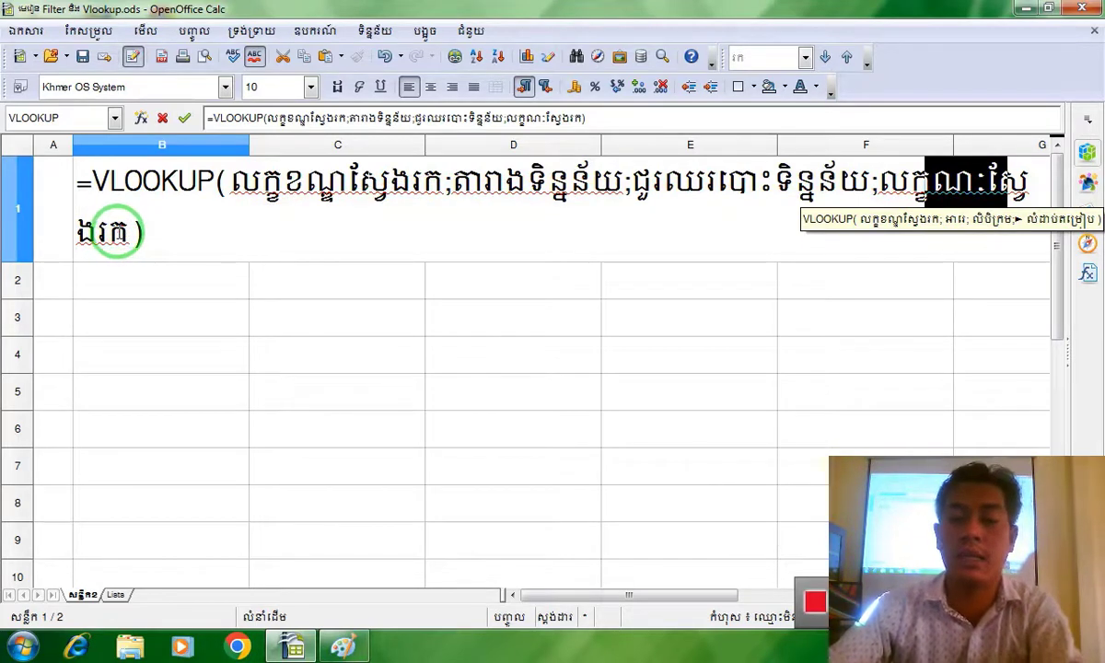
key(Return)
click(123, 226)
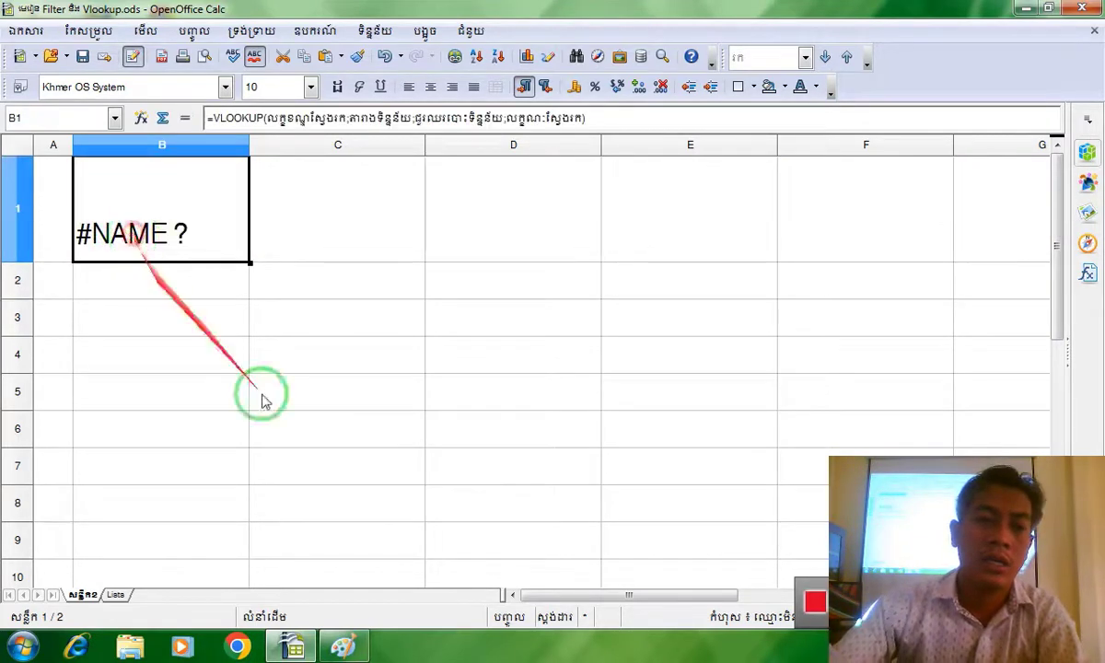
Merge cells A67:B67 above the second header row on the Lists sheet.
click(115, 595)
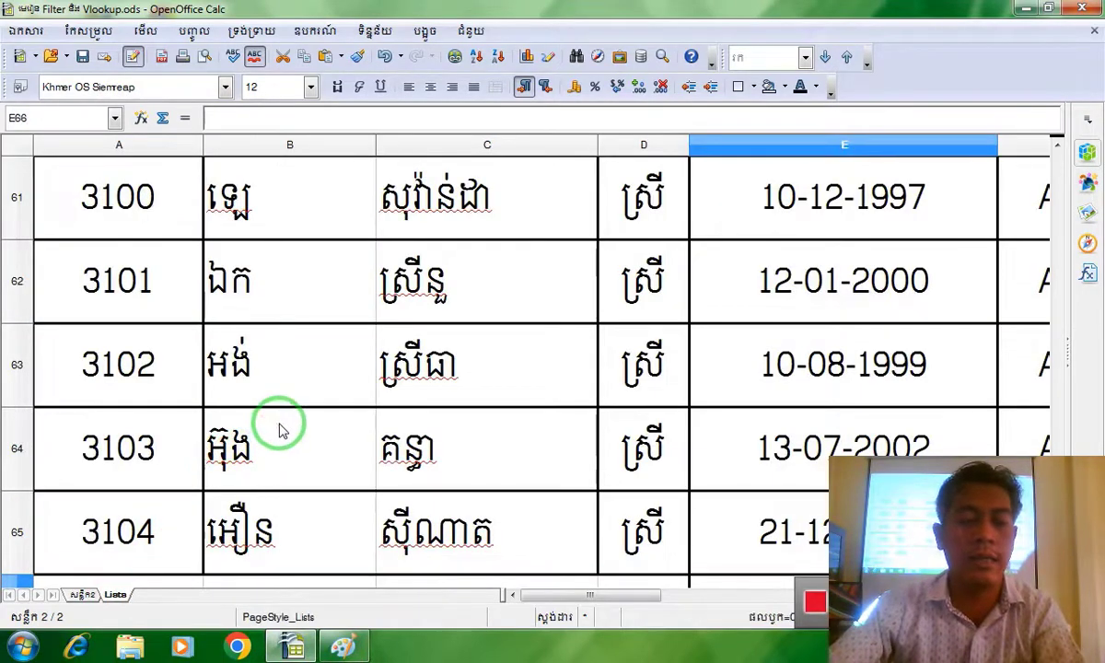
scroll(277, 425, down, 3)
scroll(285, 424, down, 3)
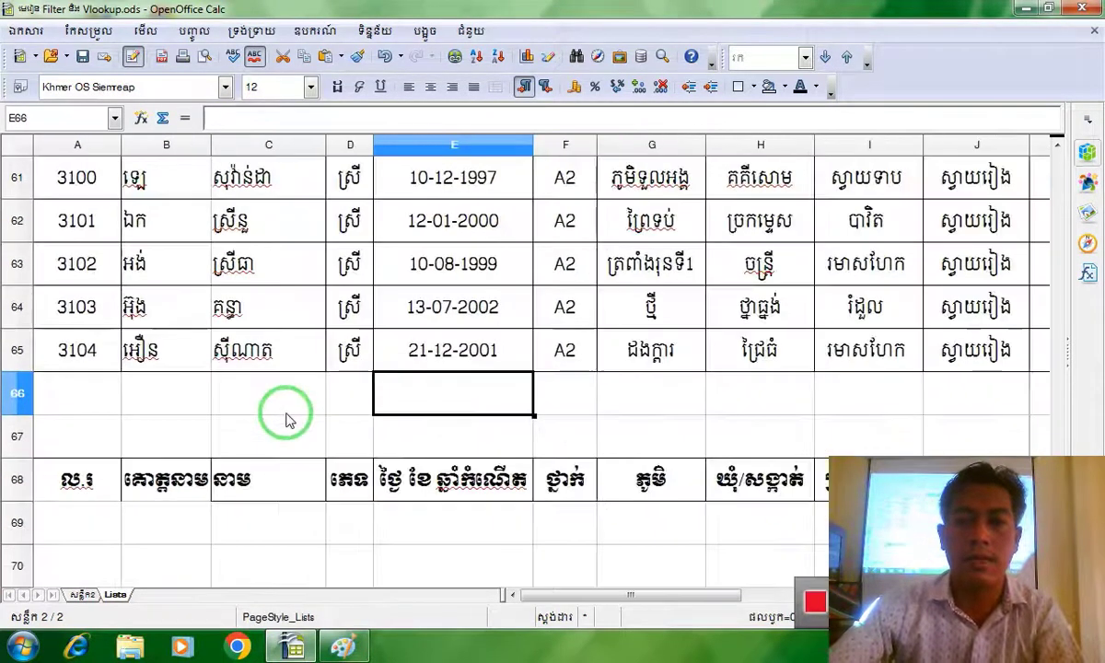
drag(88, 405, 168, 406)
click(496, 88)
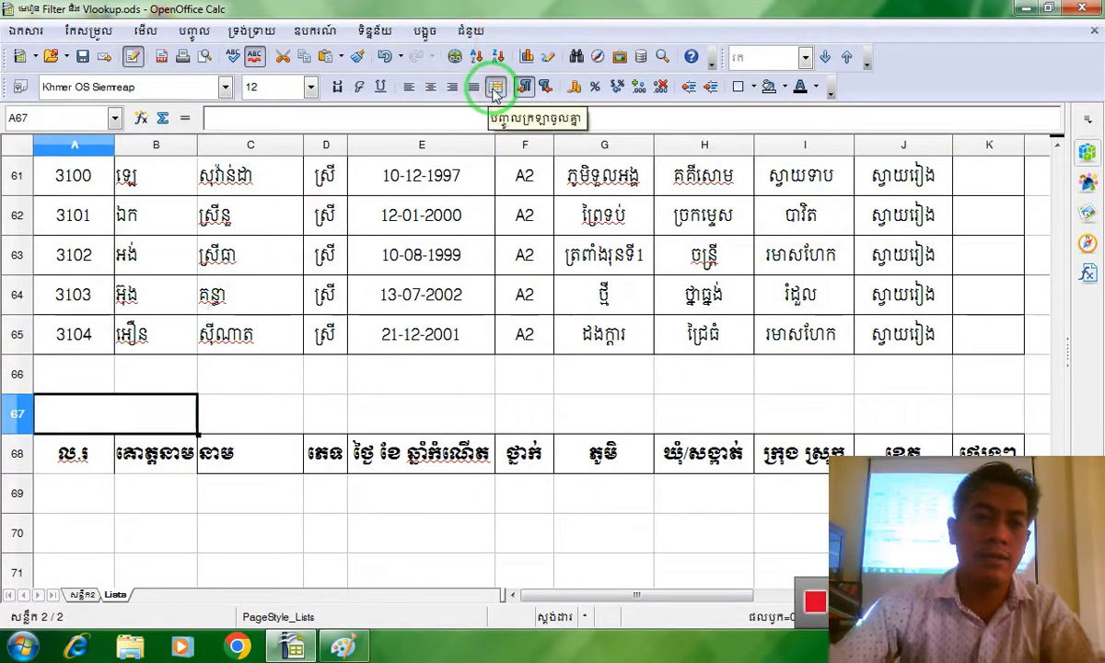
Enter the label សូមបញ្ចូលអត្តលេខ in the merged cell A67:B67.
text(ស្)
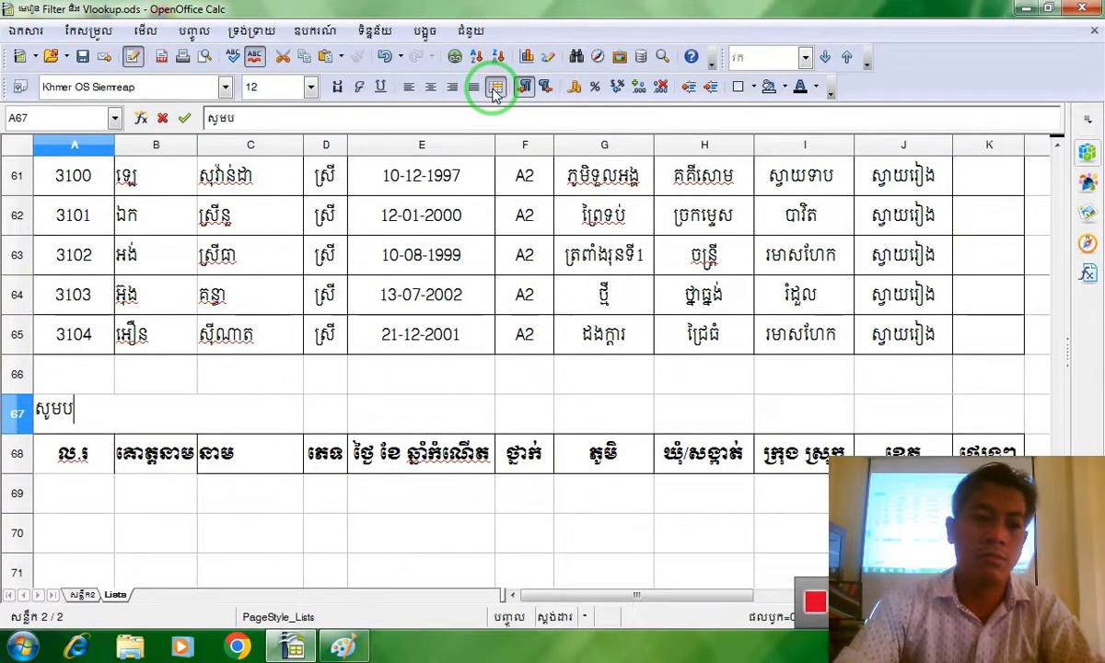
text(មបញ្ចូលអ)
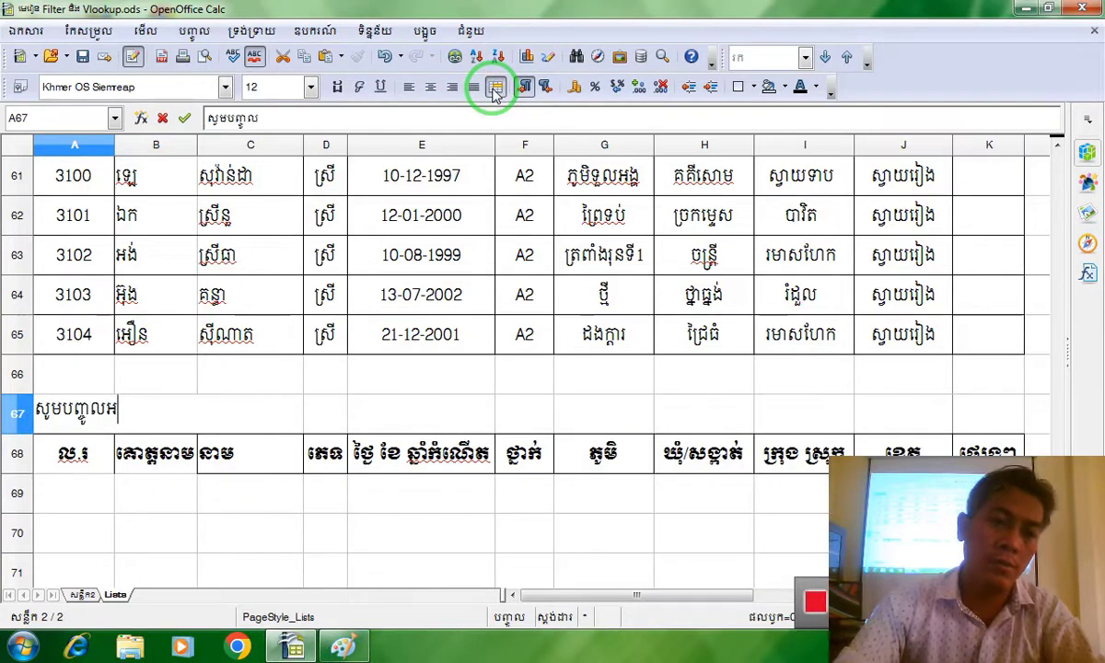
text(ត្តលេខ)
key(Tab)
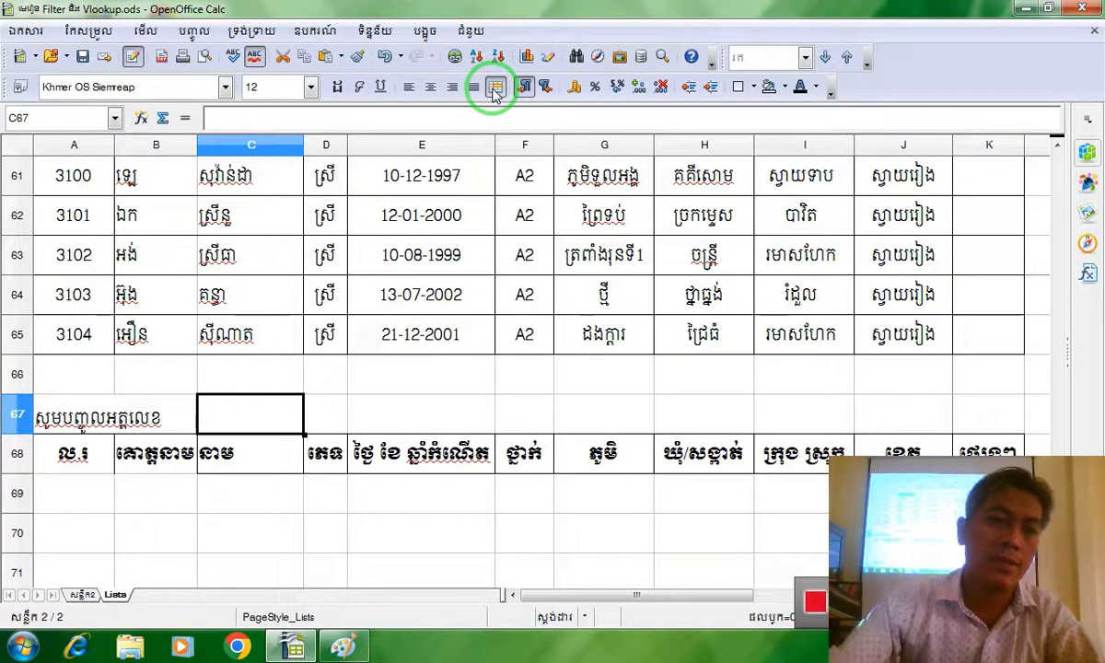
Give the ID entry cell C67 a yellow background and a red font colour.
click(26, 420)
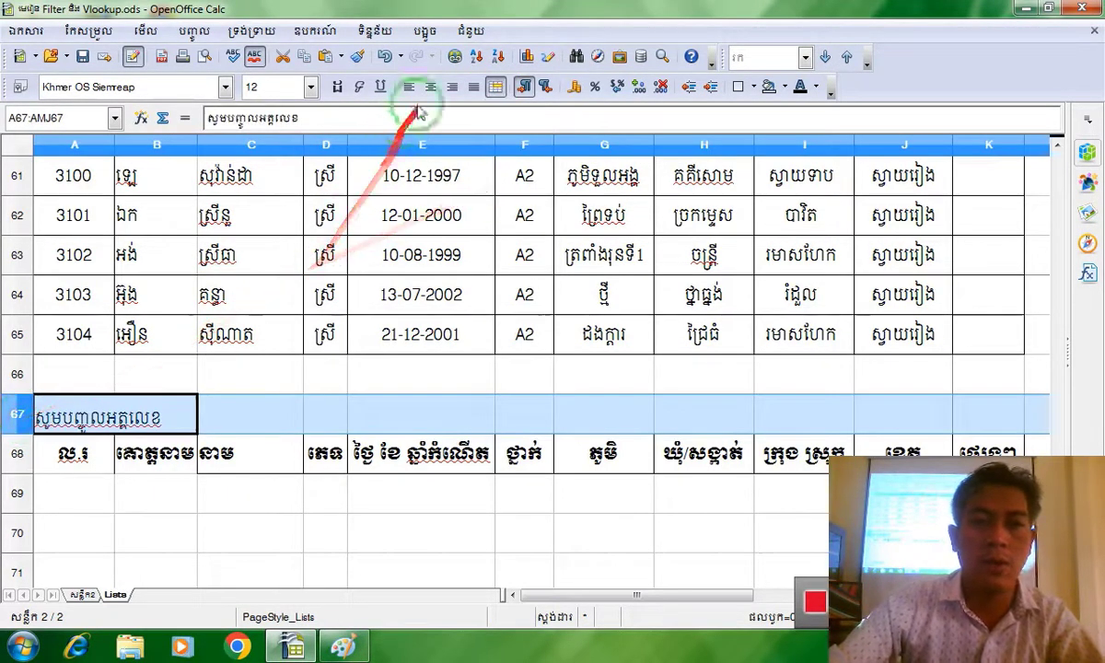
click(81, 405)
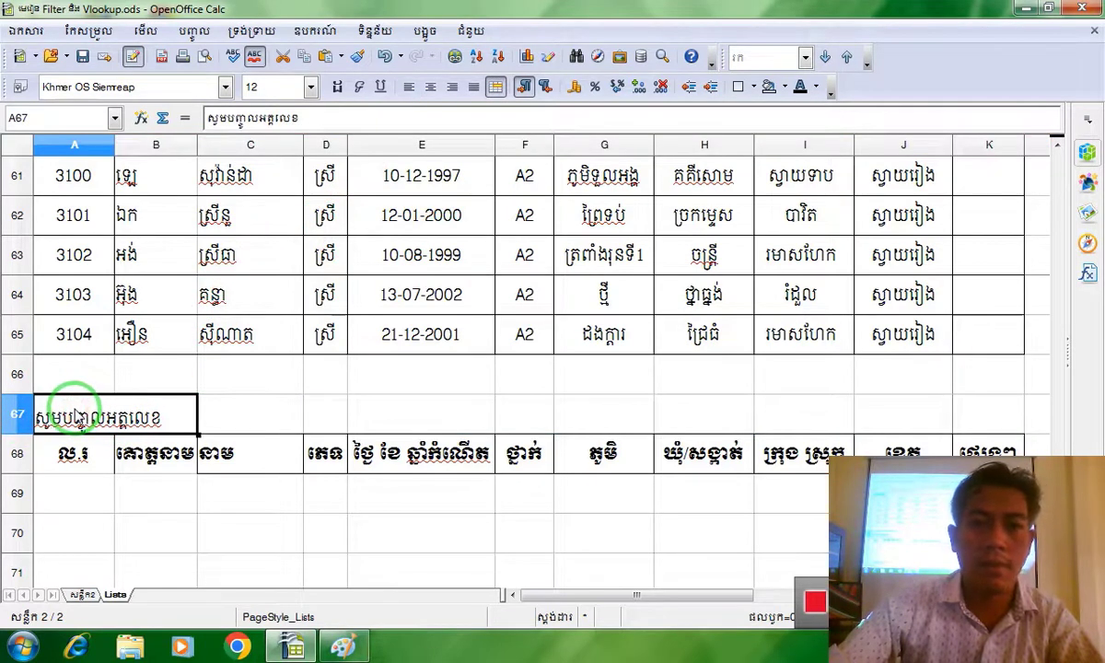
click(262, 415)
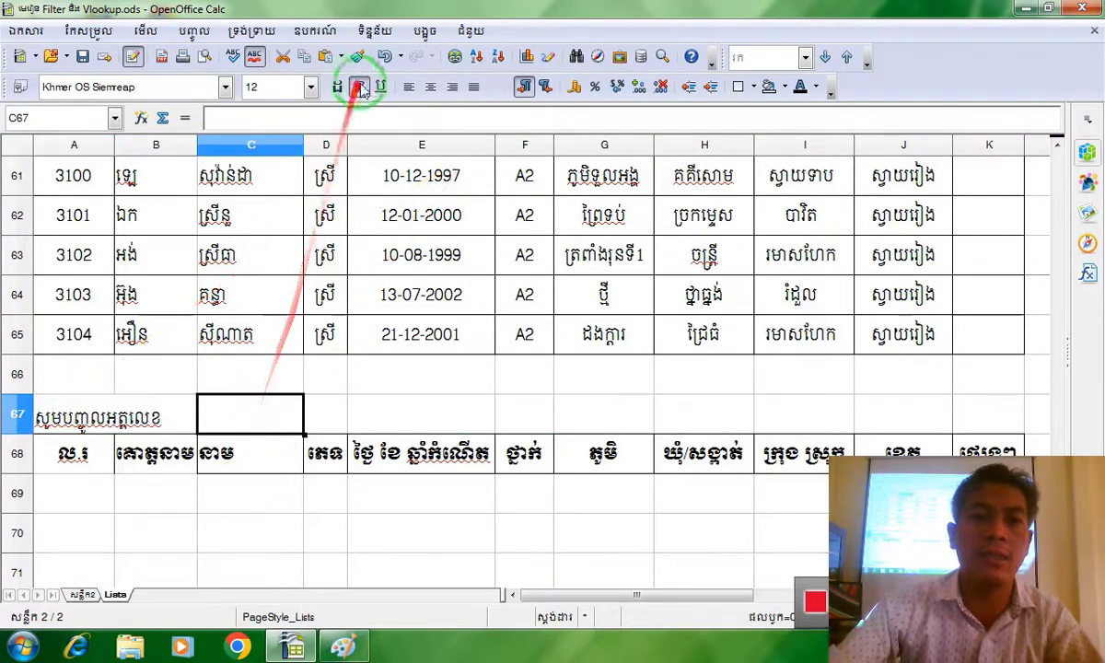
click(815, 87)
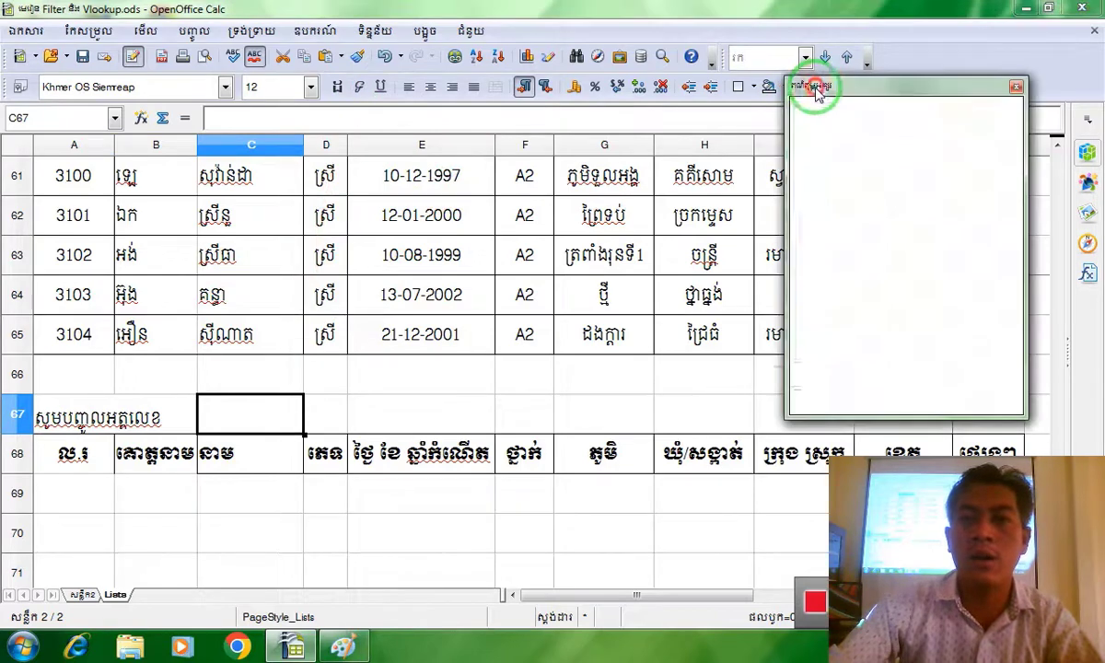
click(815, 173)
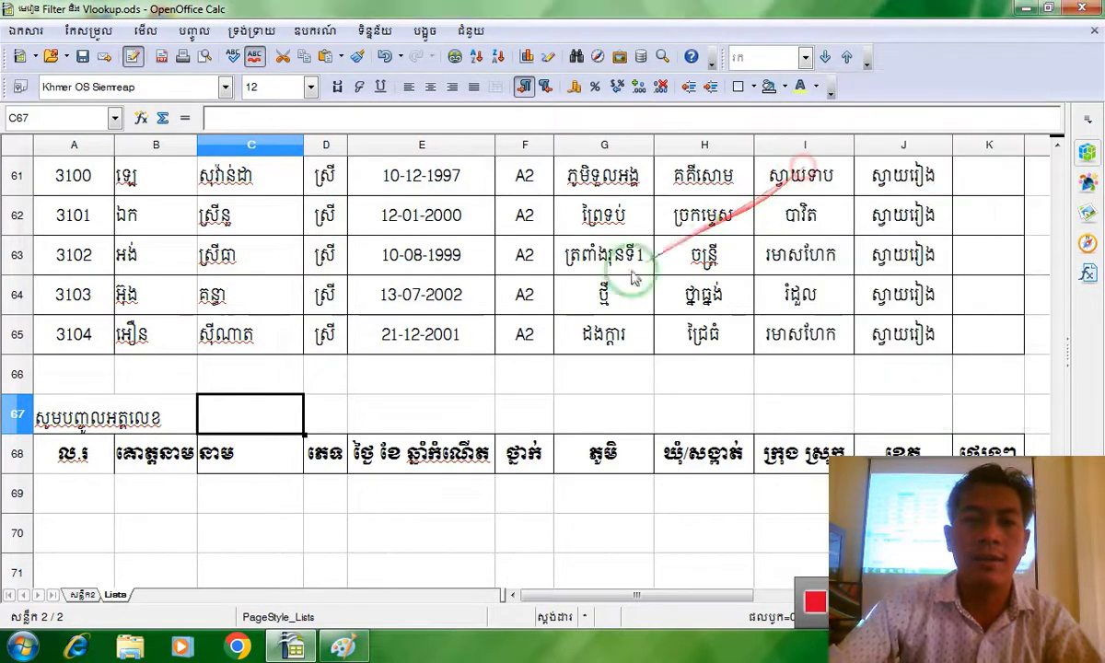
click(783, 88)
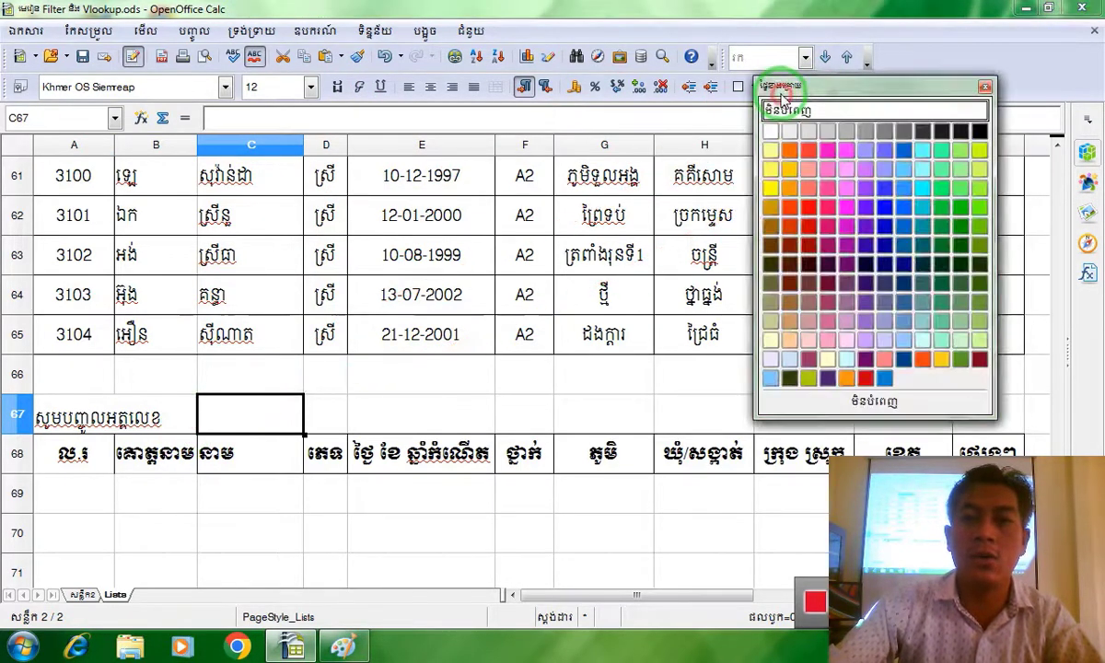
click(767, 173)
click(815, 88)
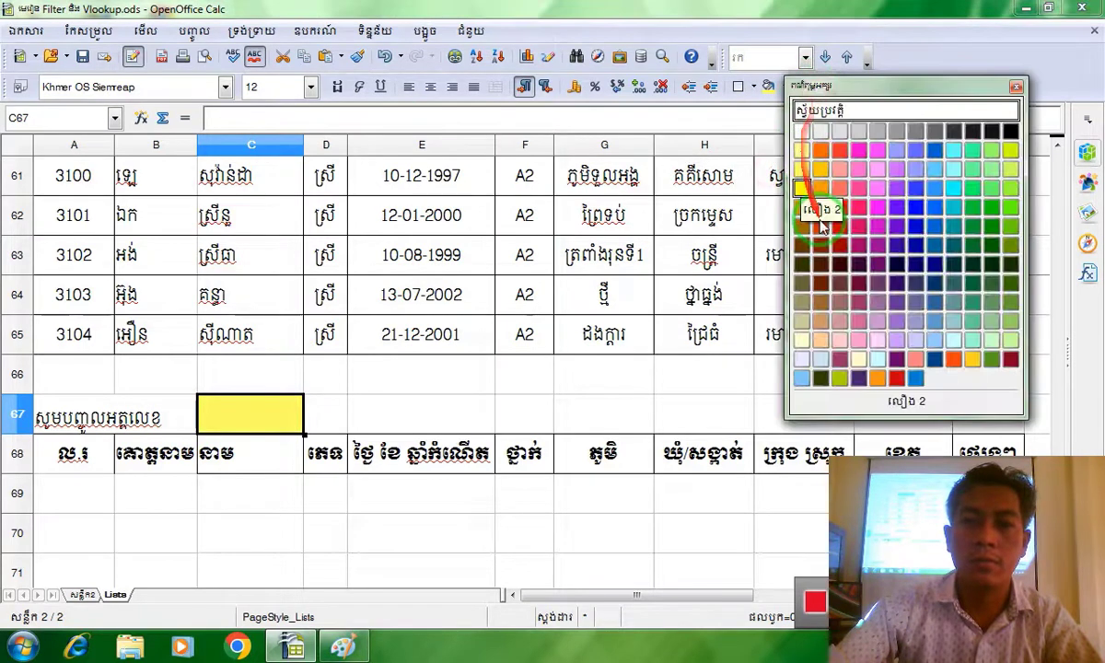
click(840, 149)
Apply borders around all cells of the range A68:K69 and select cell A69.
drag(325, 374, 325, 415)
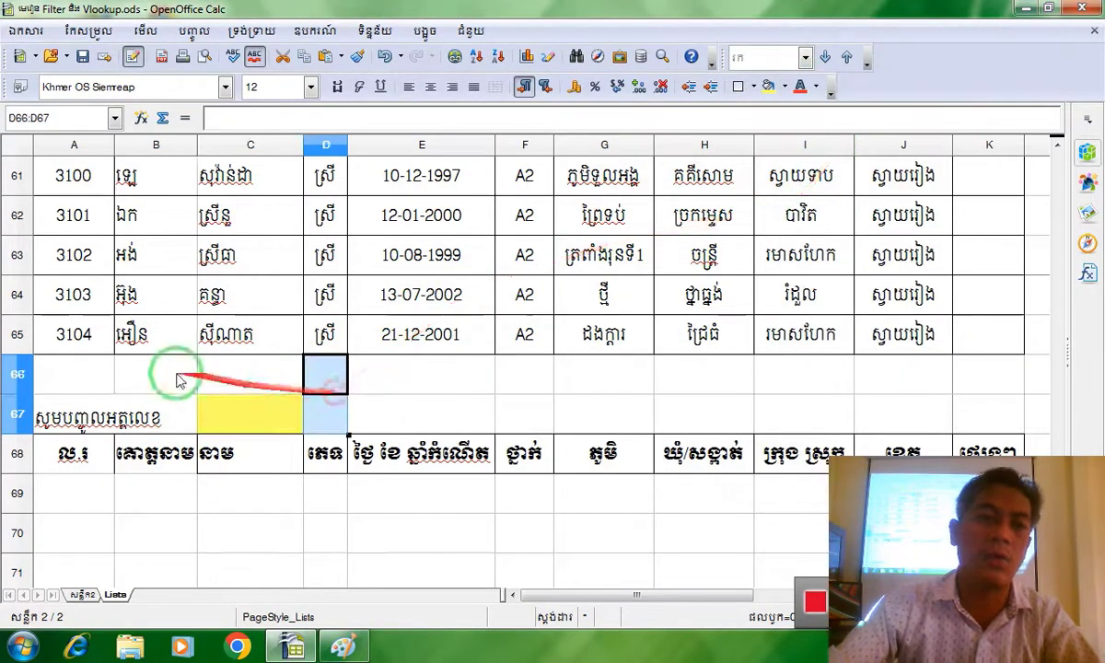
drag(83, 467, 986, 497)
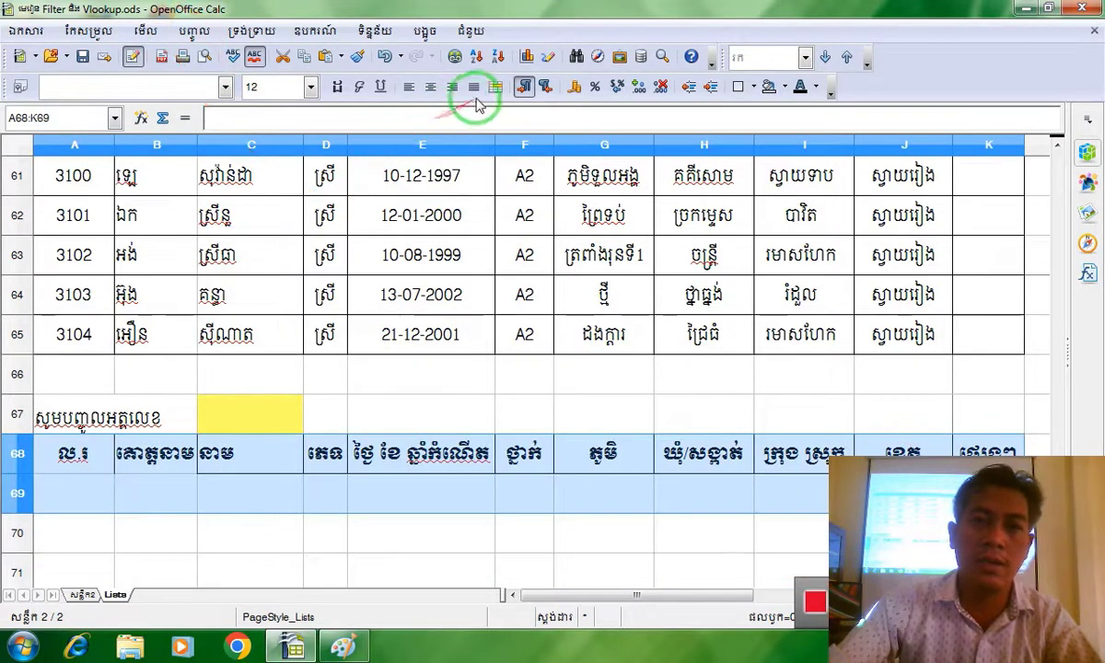
click(753, 86)
click(808, 155)
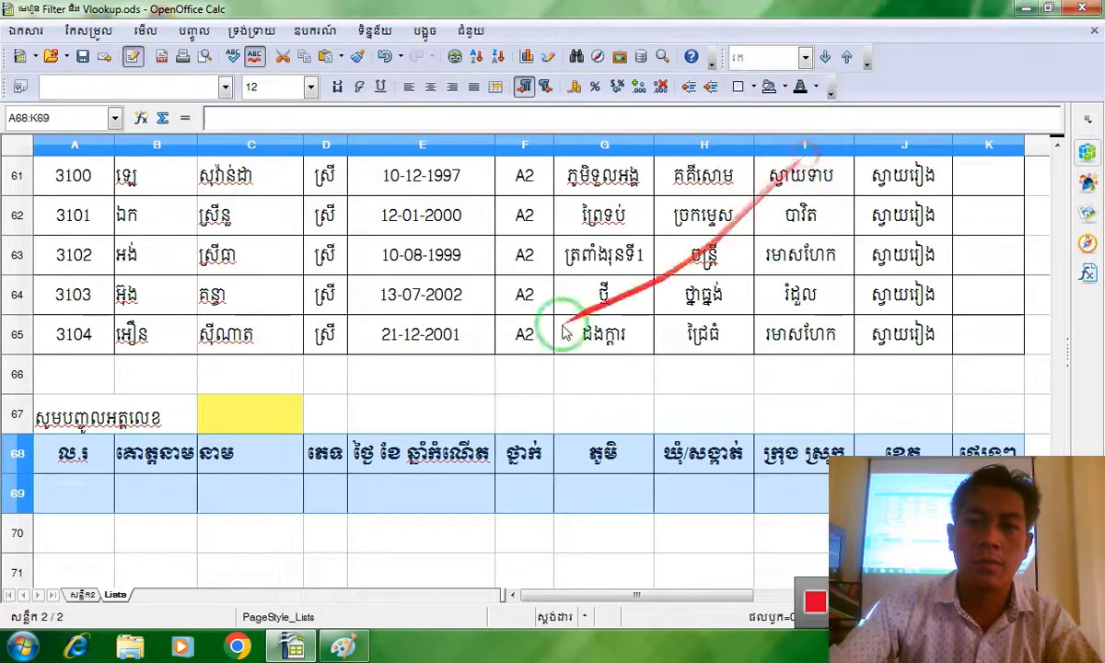
click(575, 335)
click(64, 493)
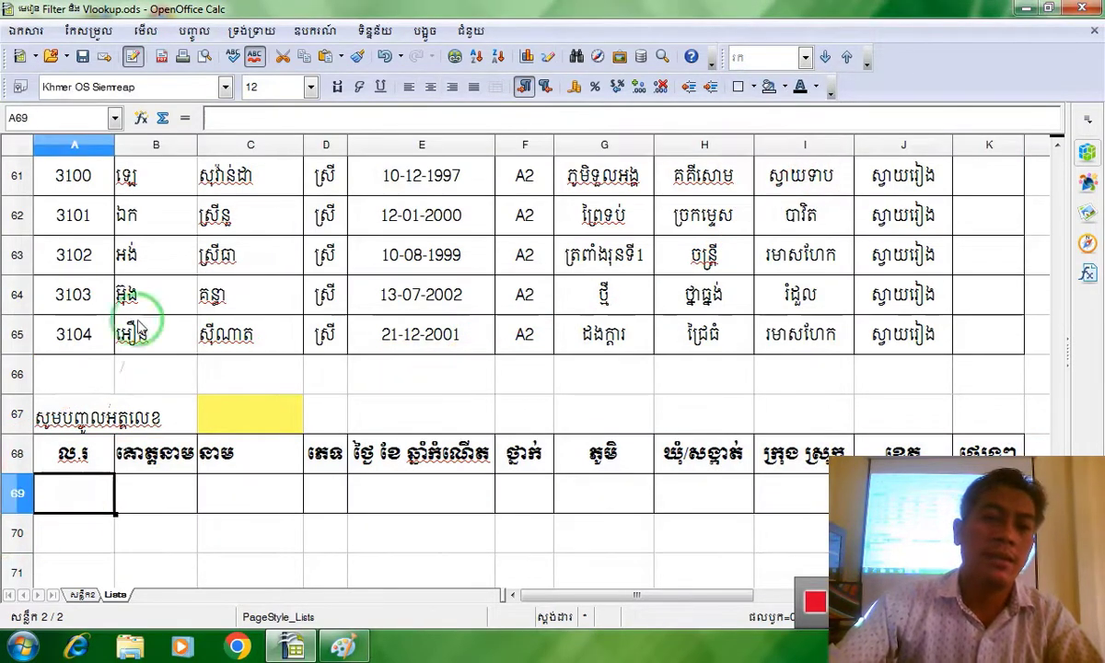
scroll(64, 341, up, 8)
scroll(64, 336, up, 12)
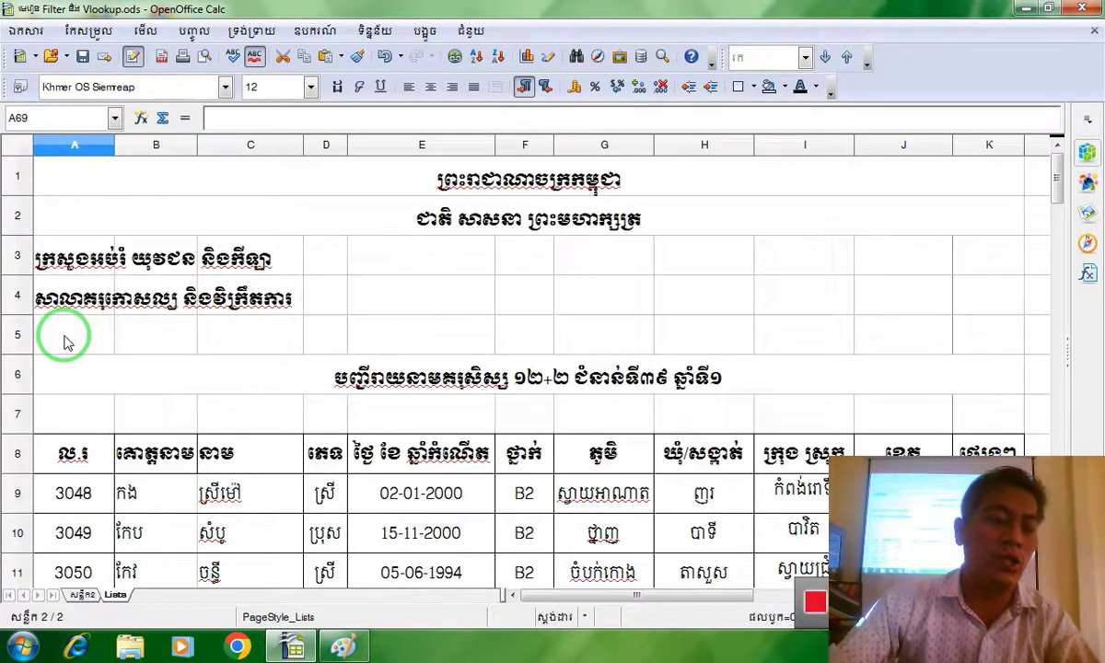
scroll(67, 333, down, 3)
scroll(69, 249, up, 2)
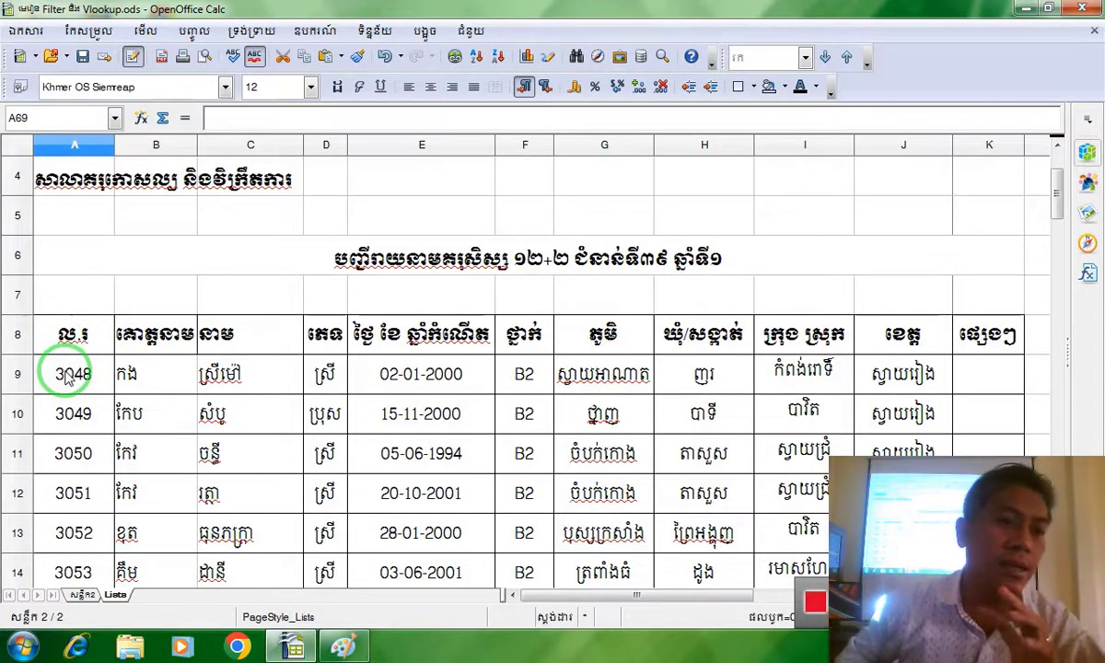
scroll(89, 383, down, 20)
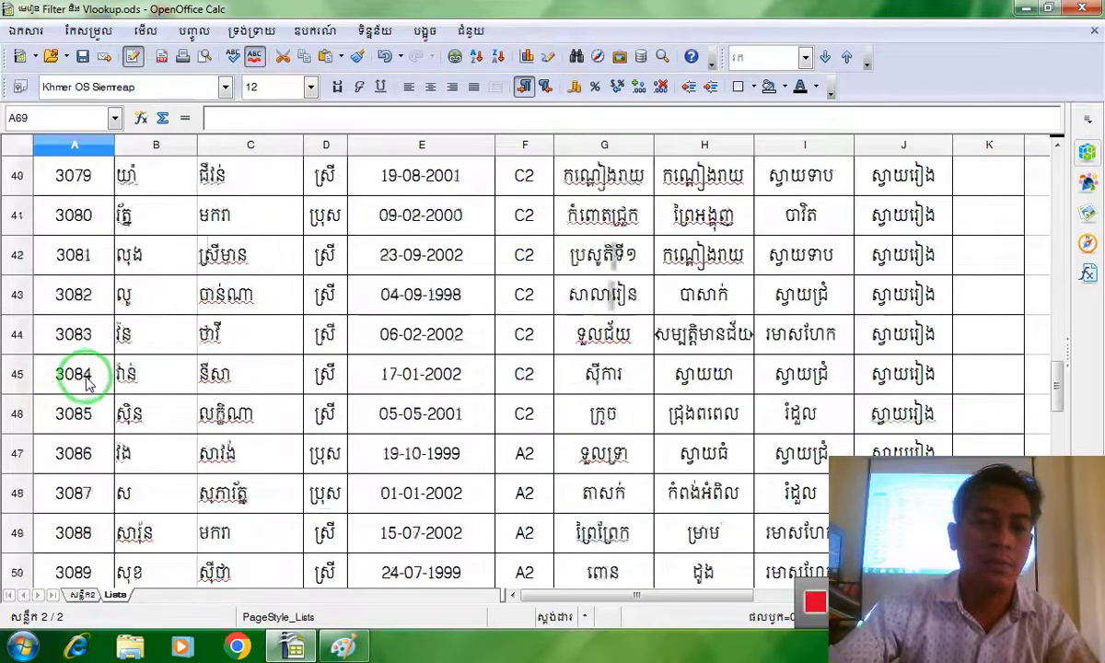
scroll(87, 376, up, 3)
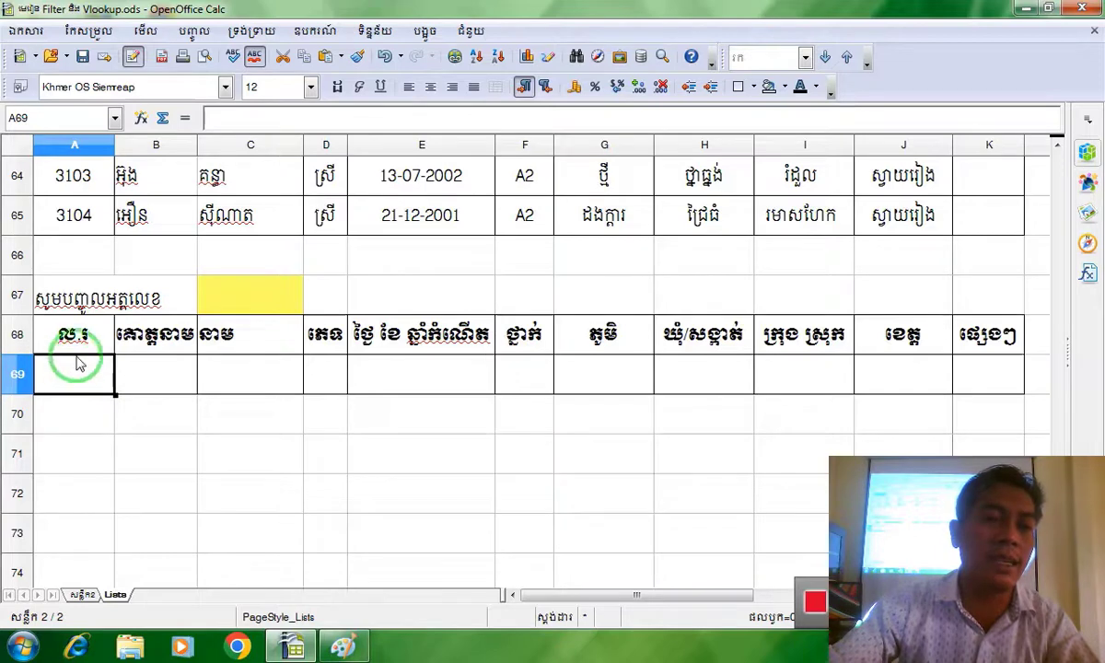
Begin a VLOOKUP formula in cell A69 with the yellow entry cell C67 as its search criterion.
click(85, 340)
click(75, 370)
click(69, 376)
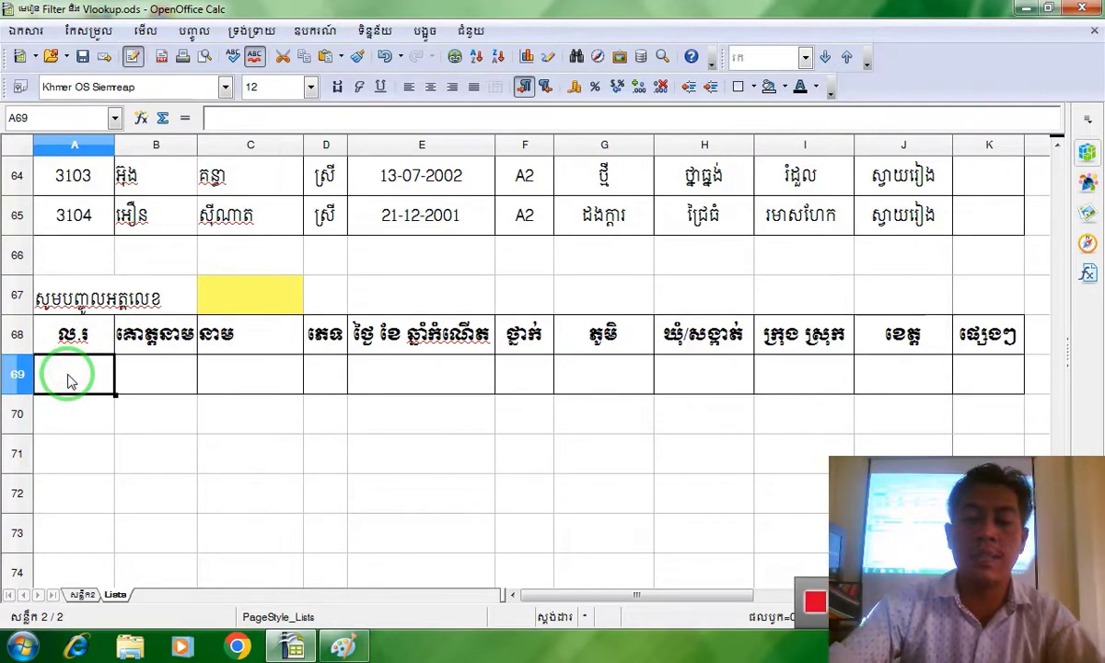
text(=vlookup)
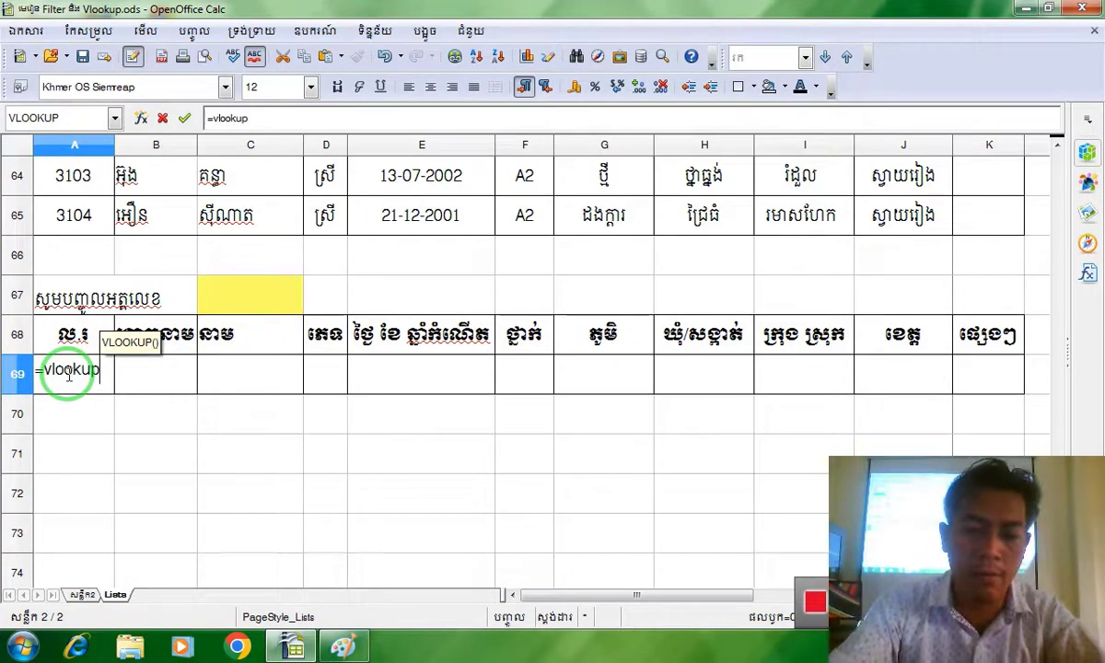
text(()
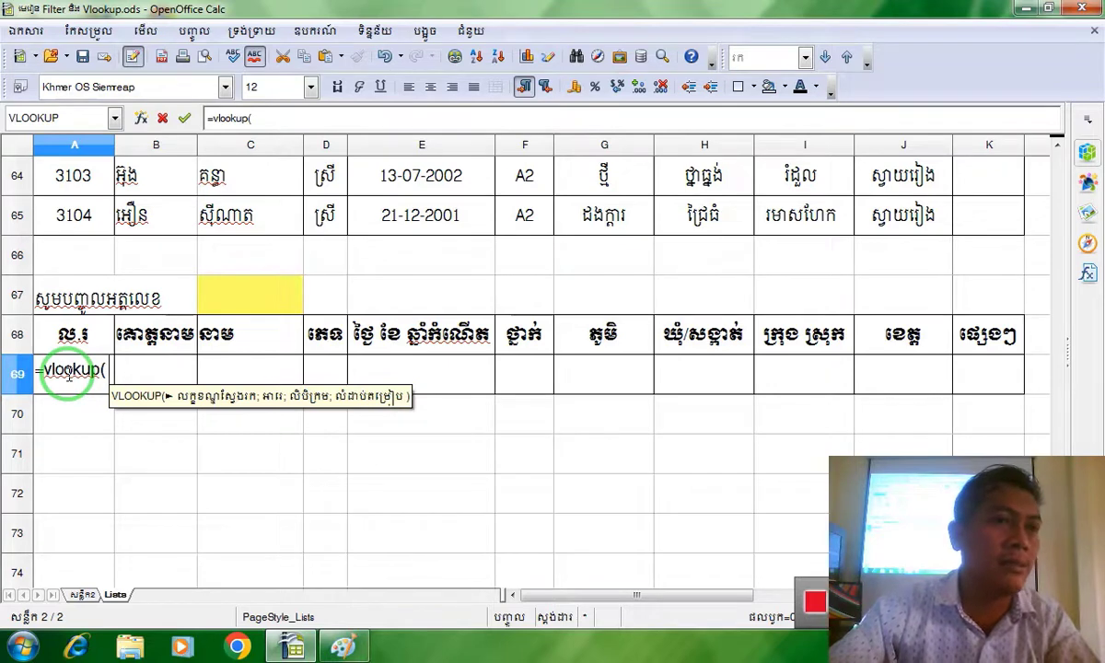
click(254, 307)
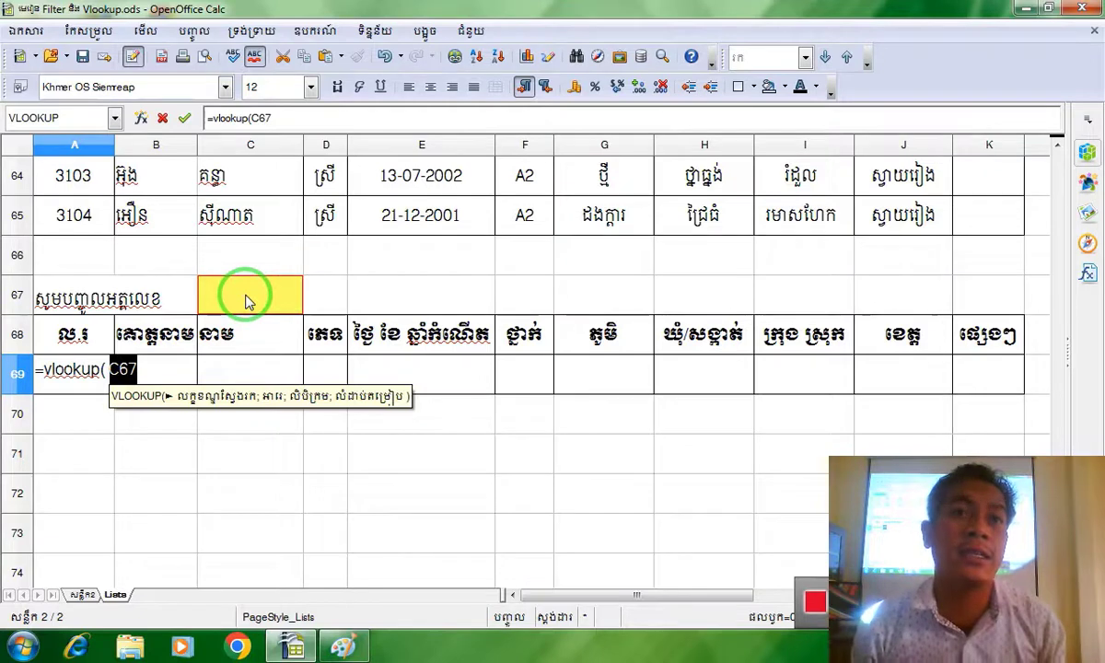
text(;)
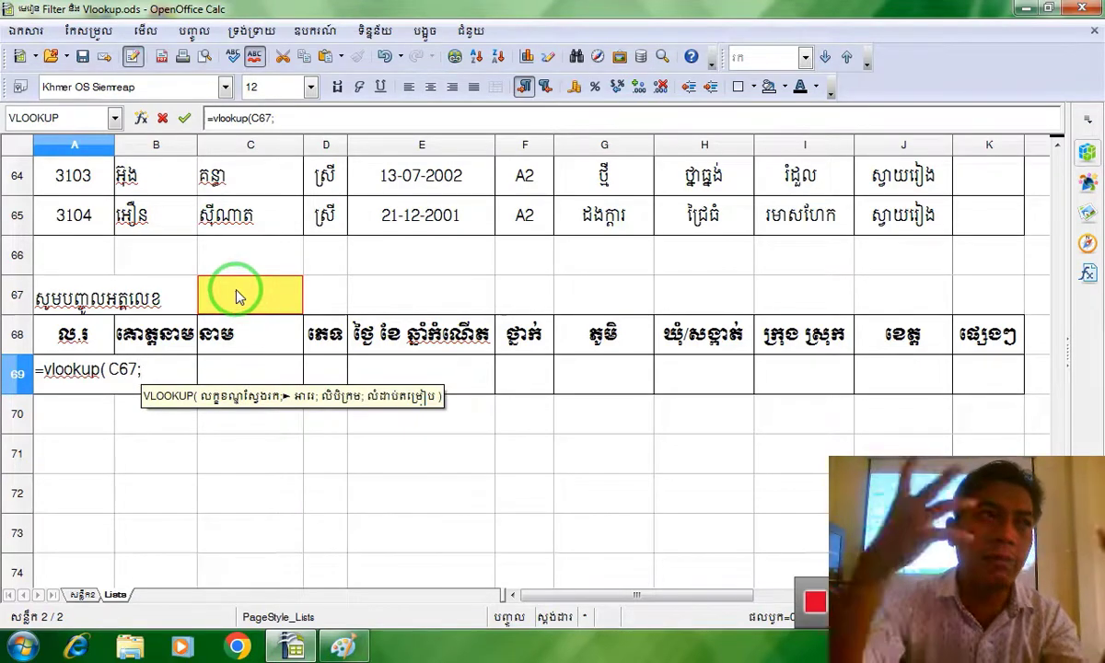
Add the whole student table A8:K65, including its header row, as the array argument of the VLOOKUP formula.
scroll(175, 308, up, 4)
scroll(177, 311, up, 16)
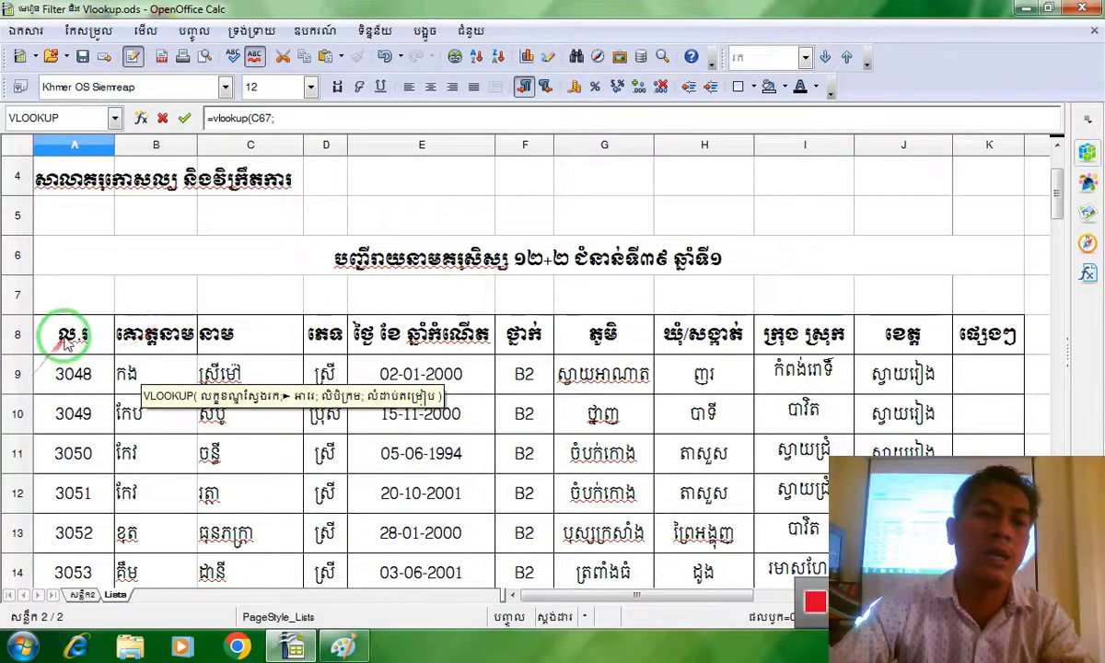
drag(69, 336, 539, 415)
scroll(544, 410, down, 4)
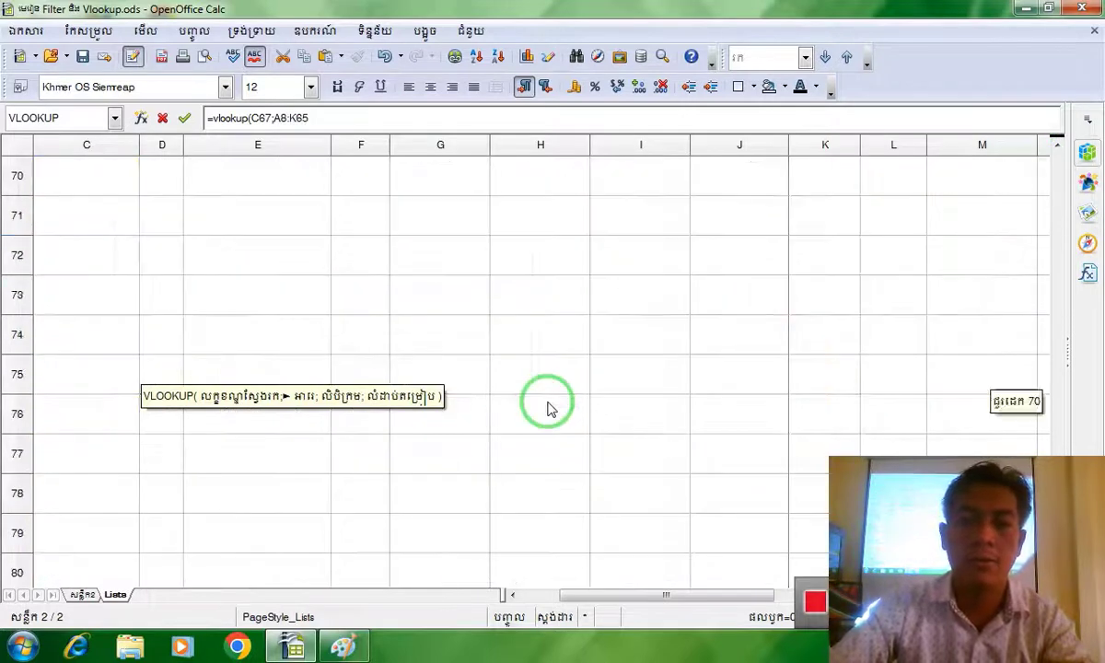
scroll(544, 409, up, 2)
drag(669, 597, 592, 594)
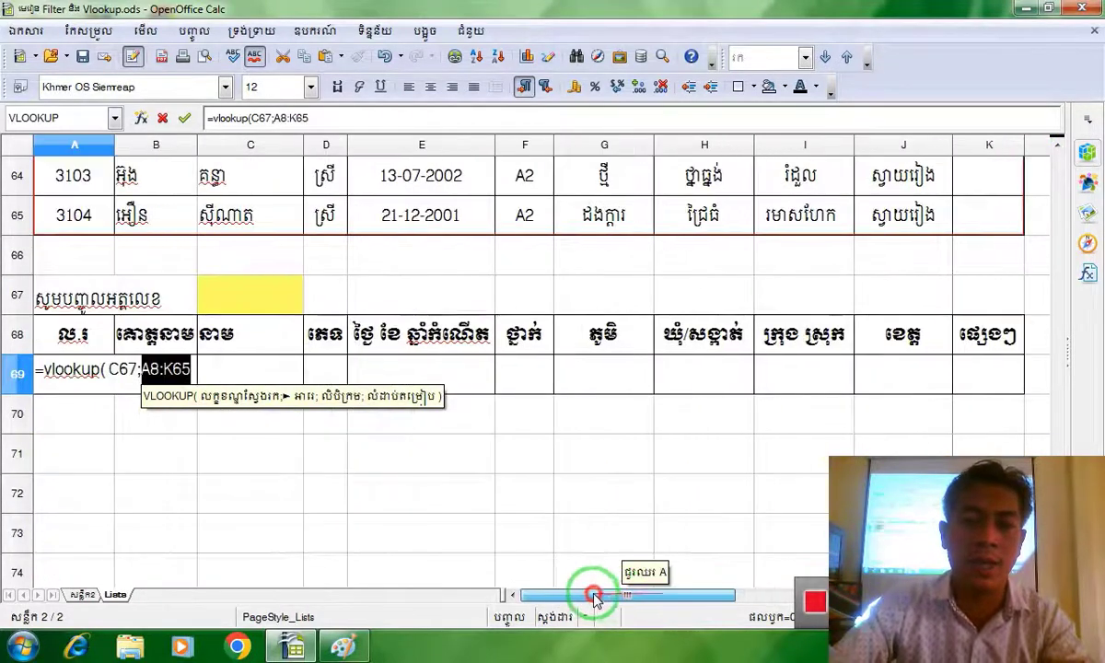
click(196, 369)
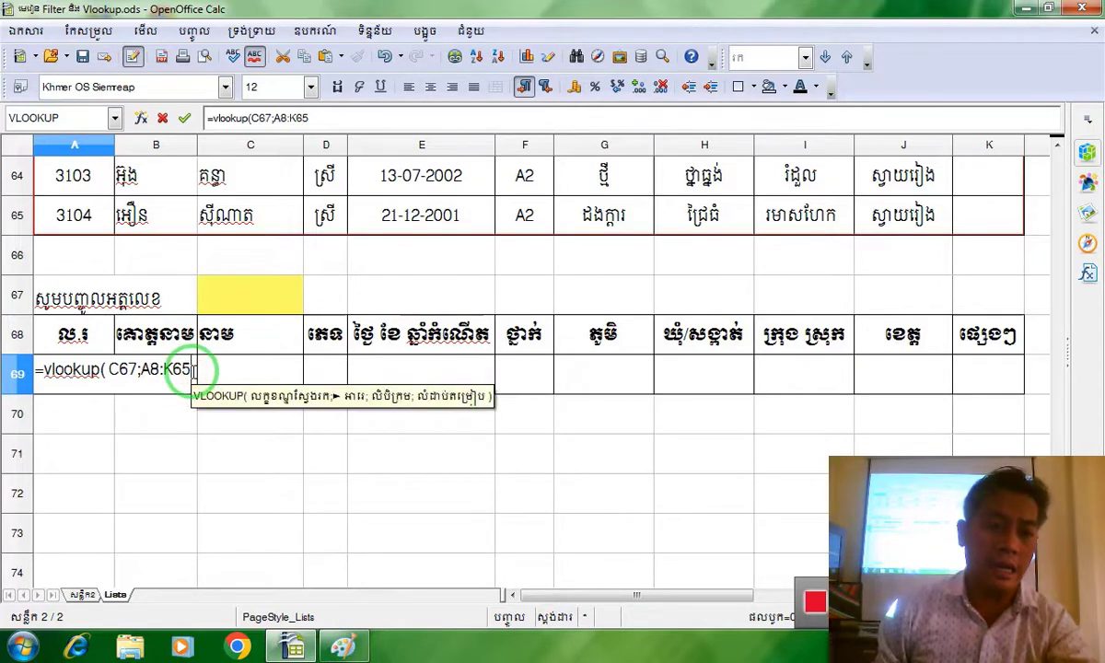
text(;)
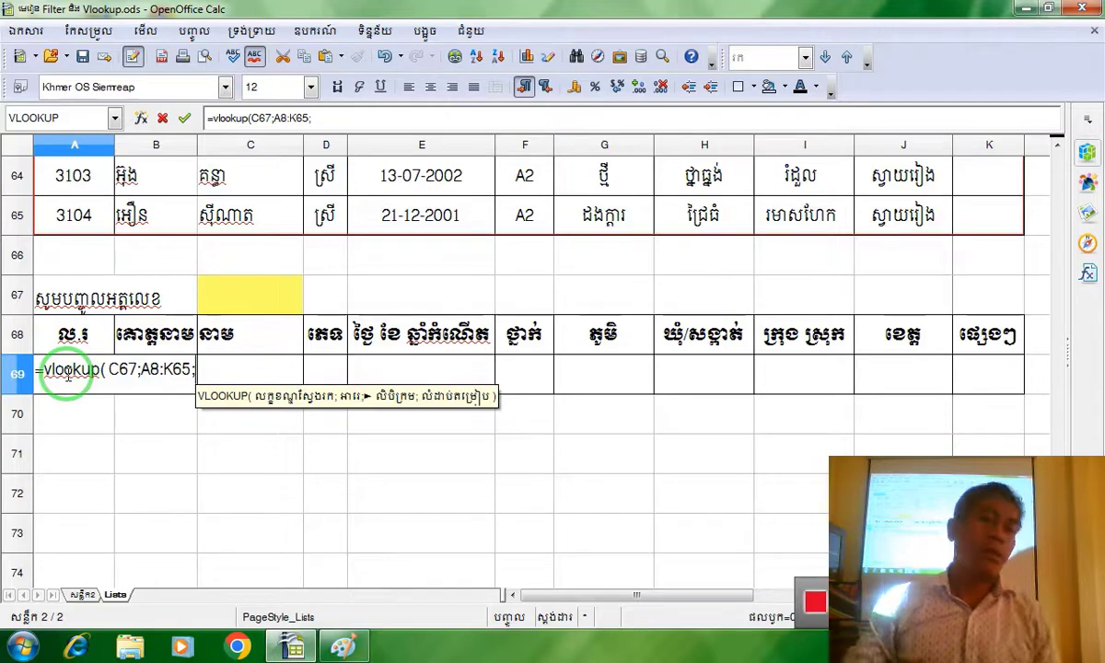
Give the VLOOKUP formula in A69 the column index 1 for the first column of the student table.
scroll(74, 387, up, 12)
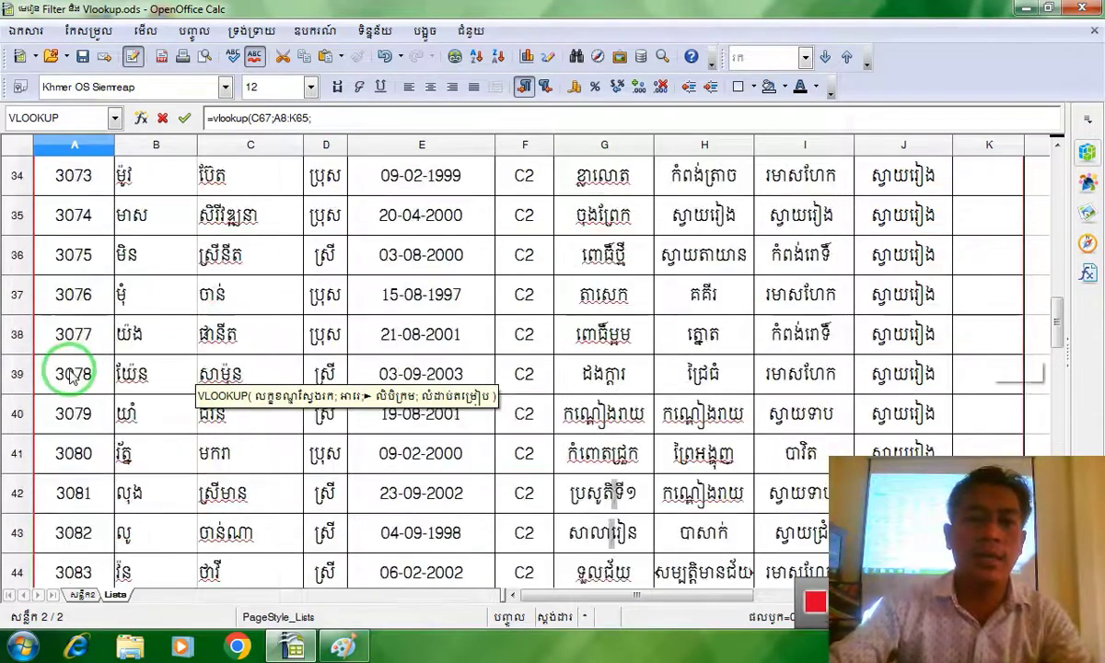
drag(5, 342, 103, 290)
scroll(104, 290, up, 7)
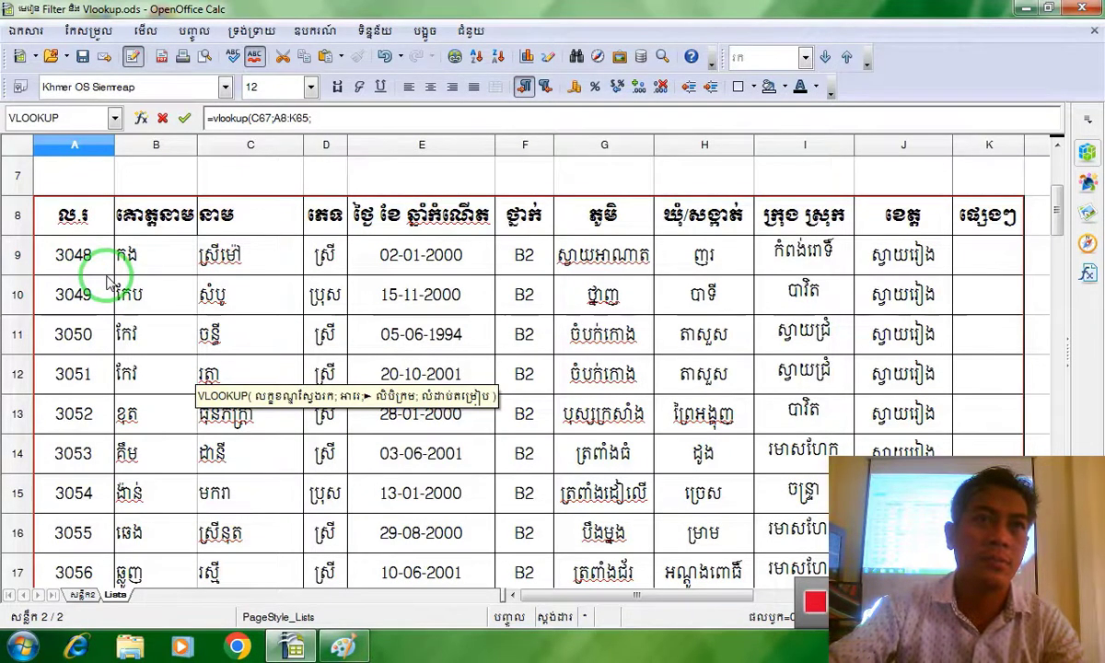
scroll(65, 285, down, 20)
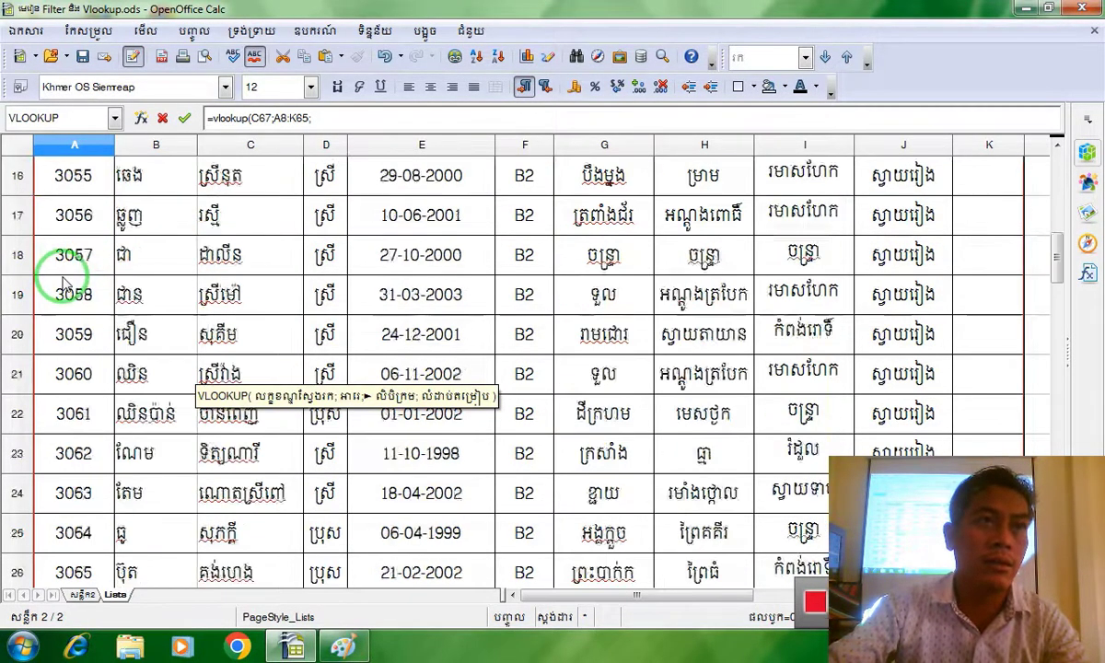
scroll(106, 327, up, 2)
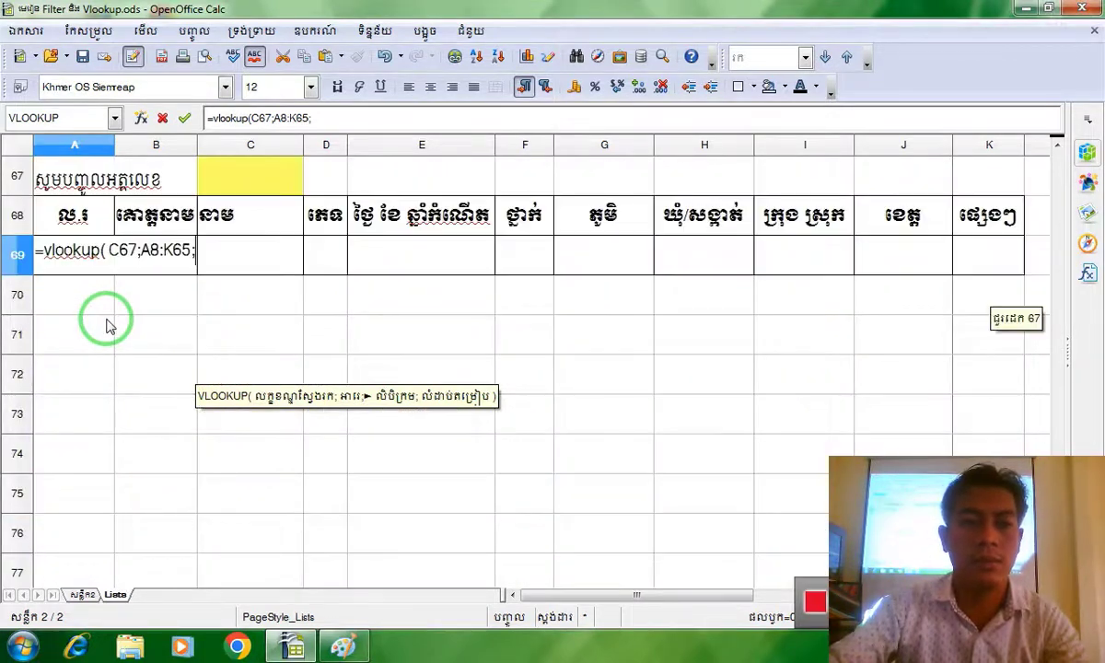
text(1)
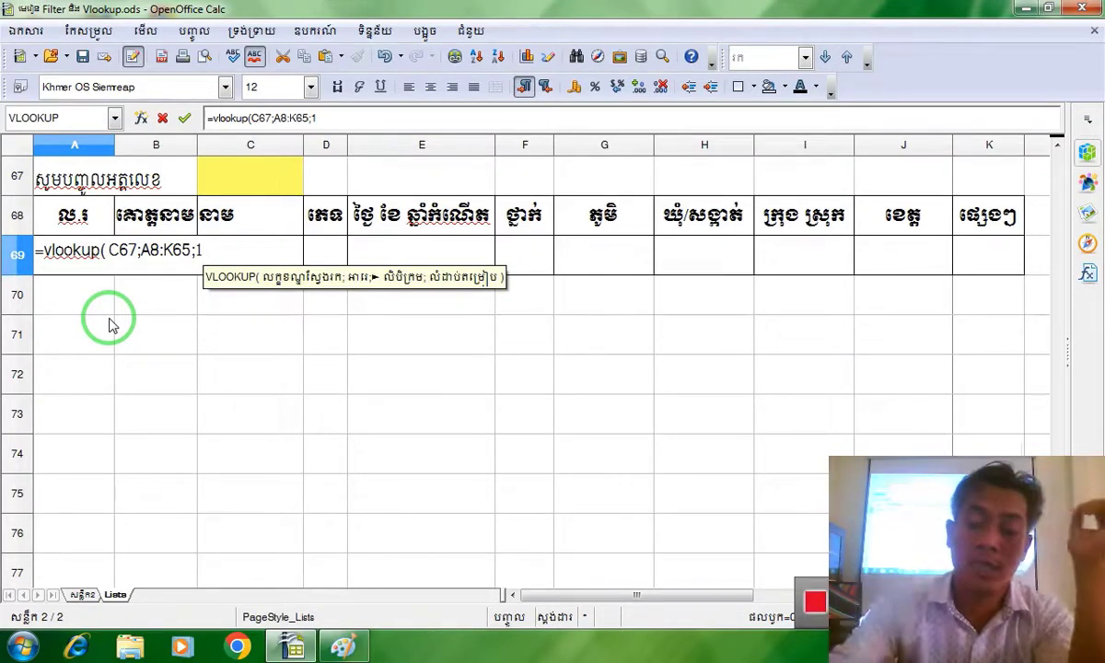
text(;)
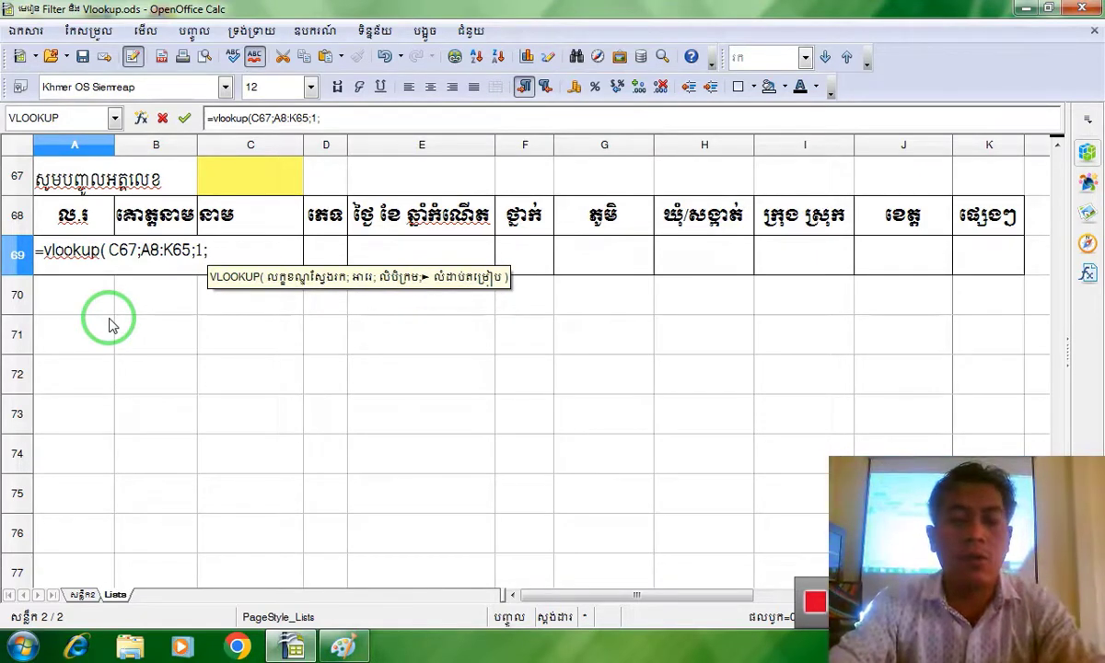
text(Tru)
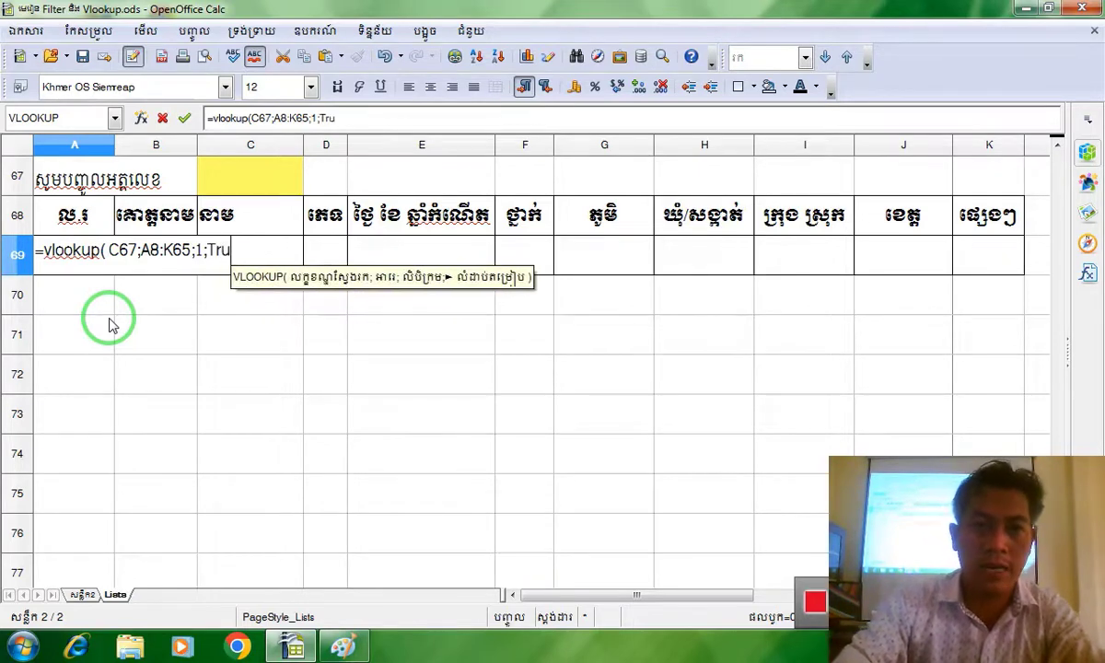
text(e)
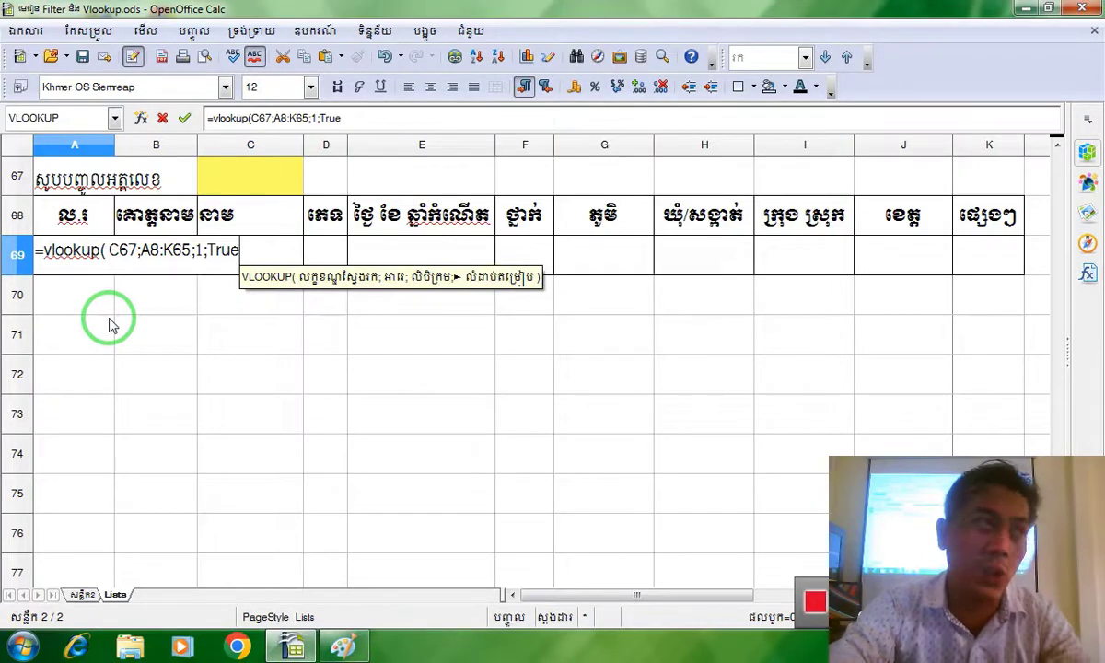
key(BackSpace)
key(BackSpace)
key(BackSpace)
key(BackSpace)
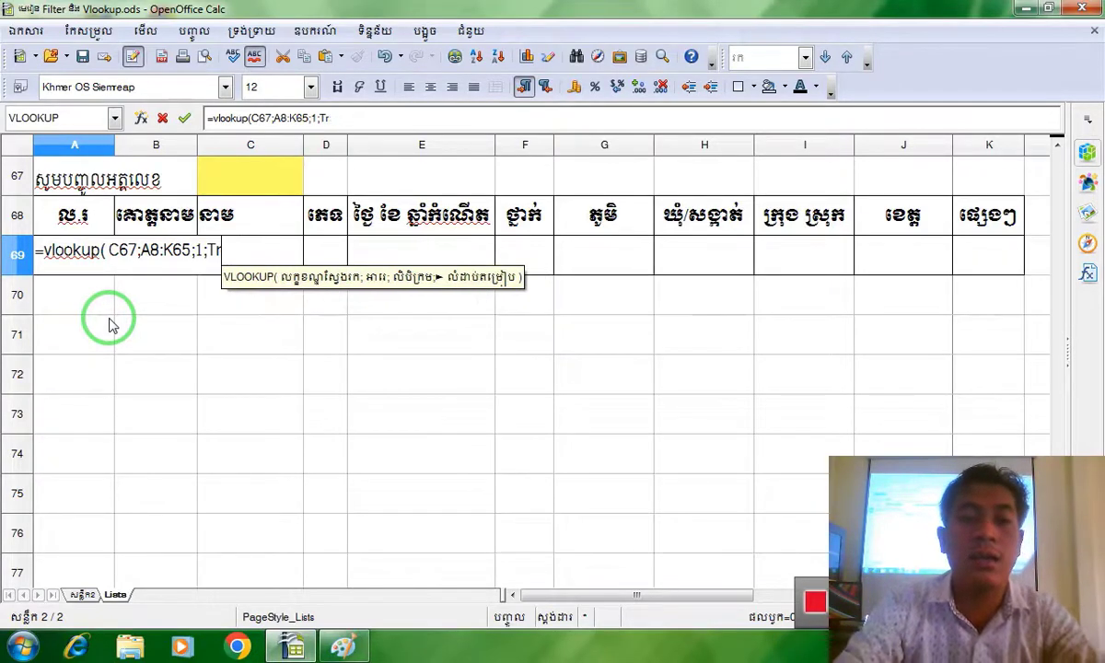
Set the sort order argument to false(), close the VLOOKUP formula and commit it in A69.
text(false)
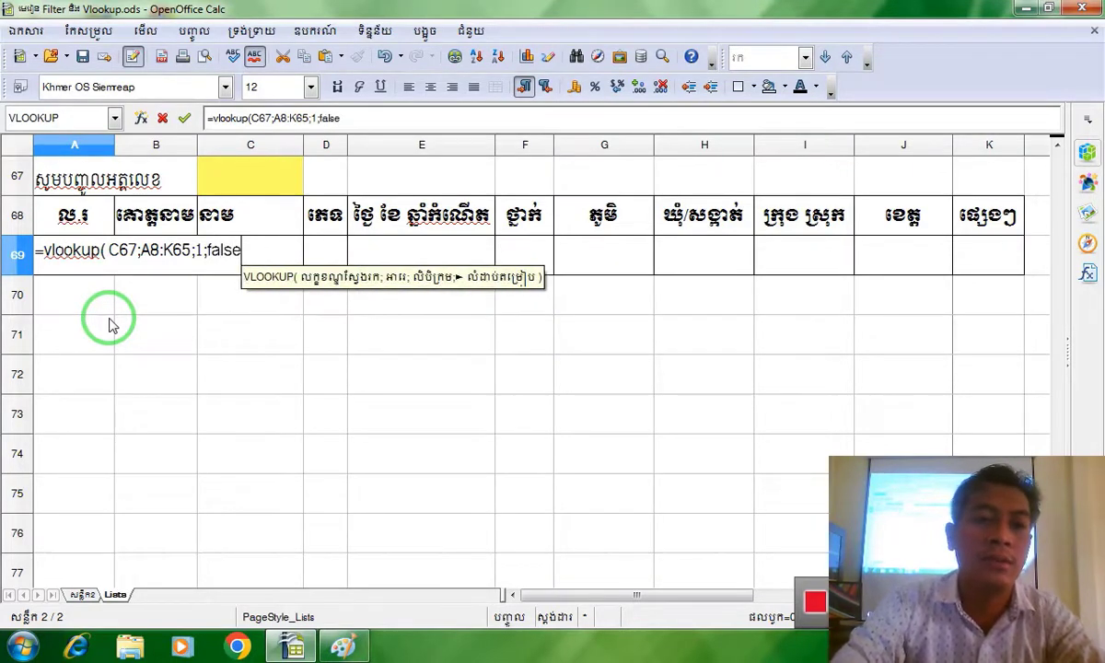
text(())
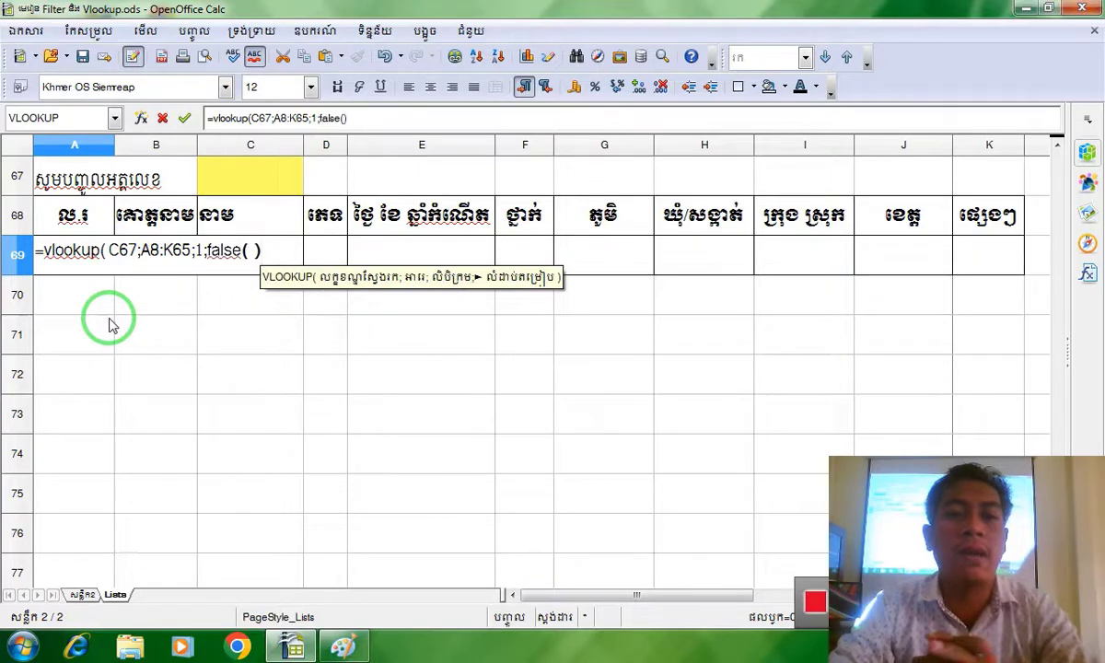
text())
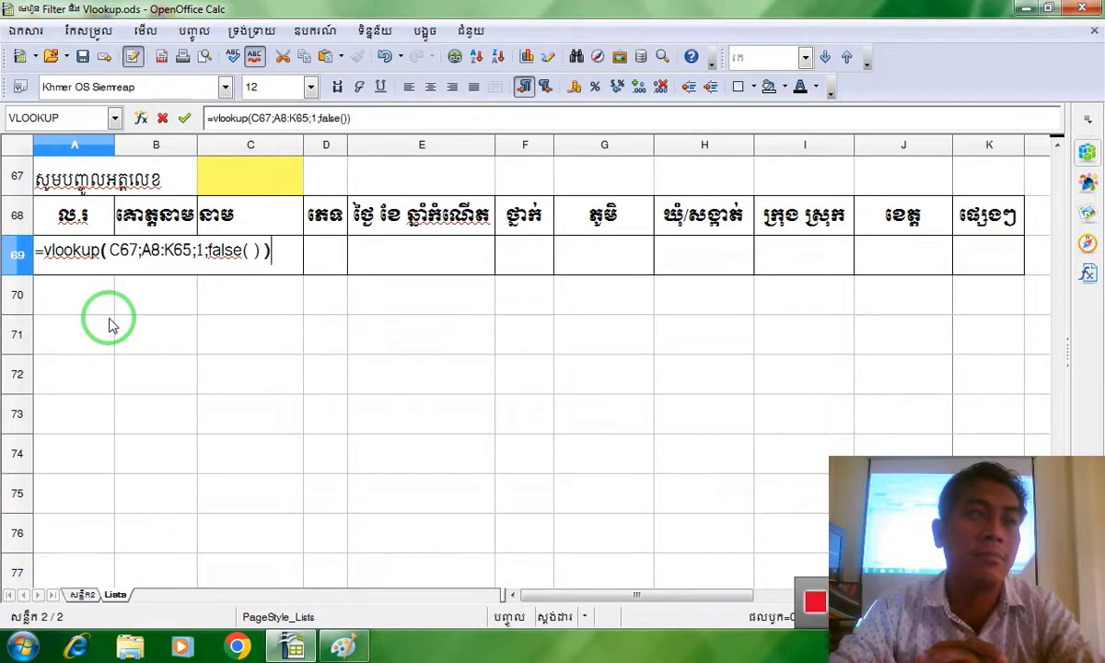
key(Return)
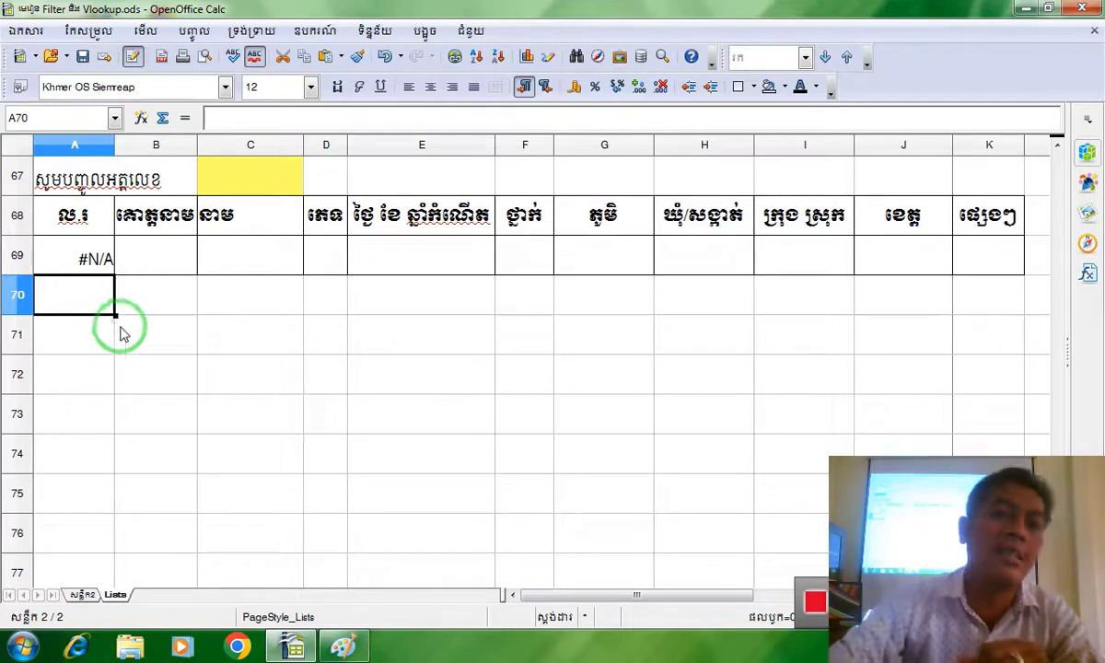
Enter the ID number of the student in row 47 in cell C67 and centre the lookup result in A69.
click(254, 178)
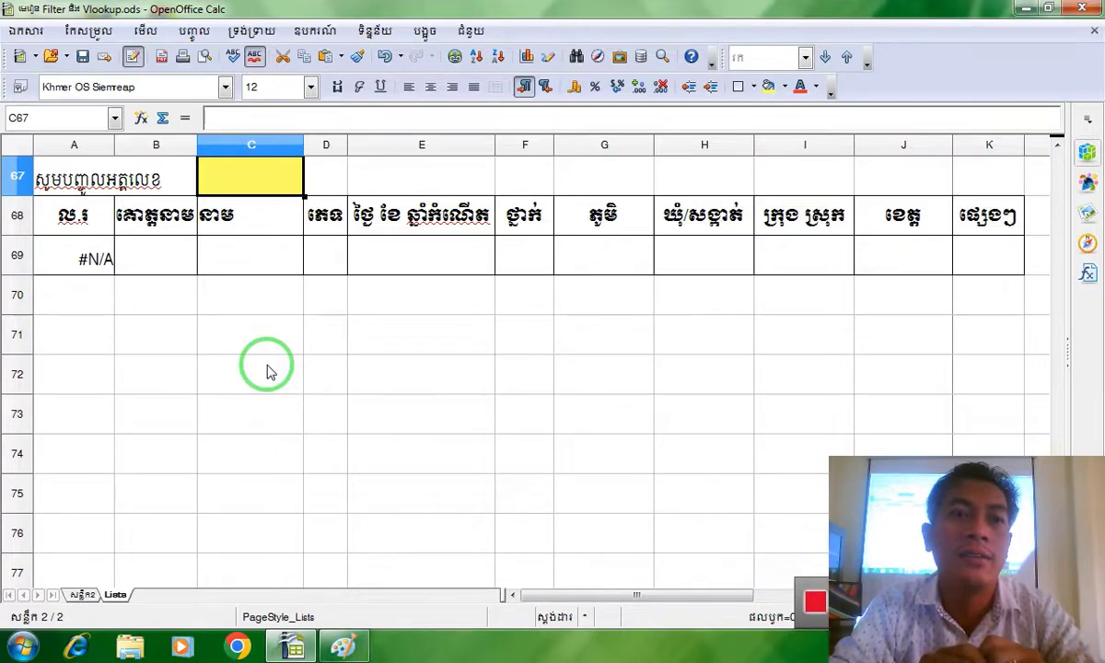
scroll(267, 371, up, 7)
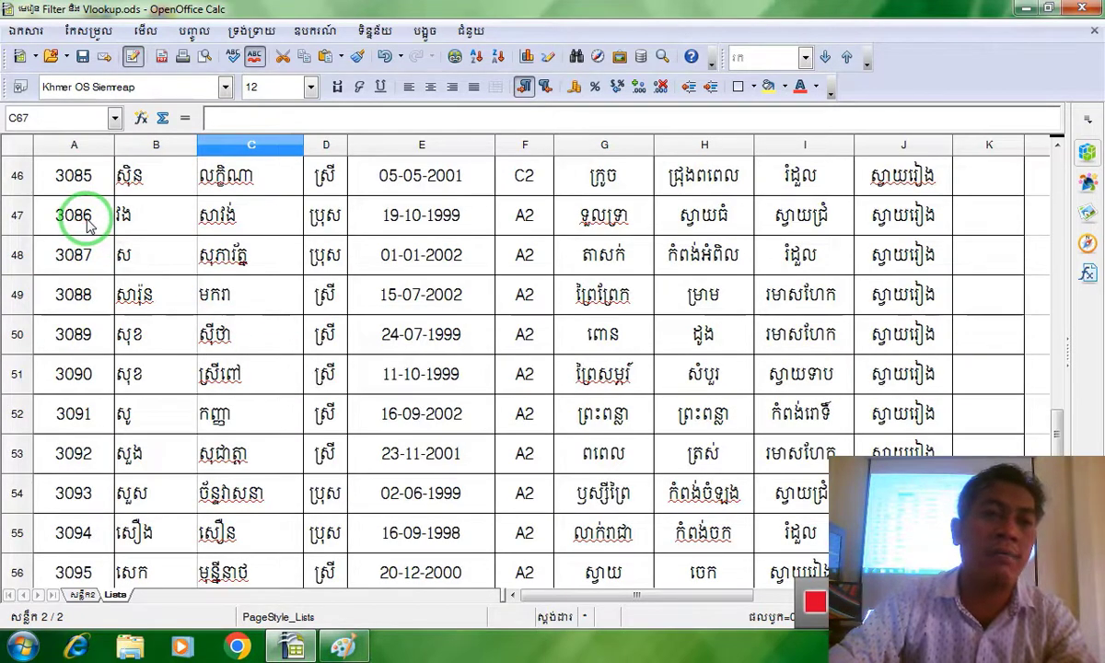
scroll(88, 221, down, 8)
scroll(163, 345, up, 3)
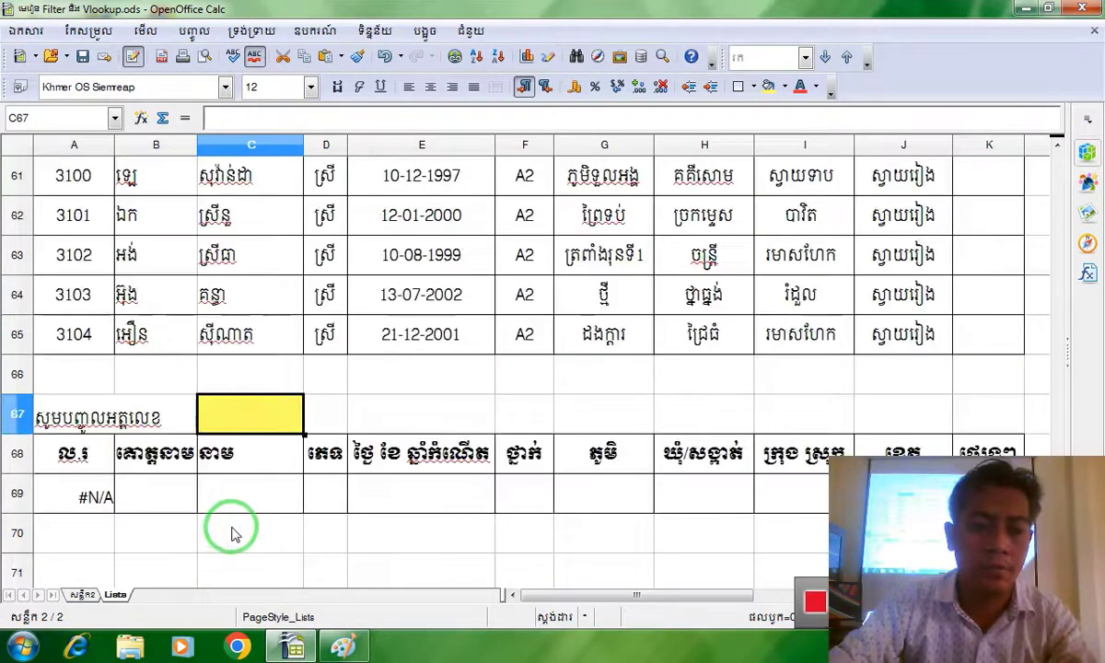
text(3)
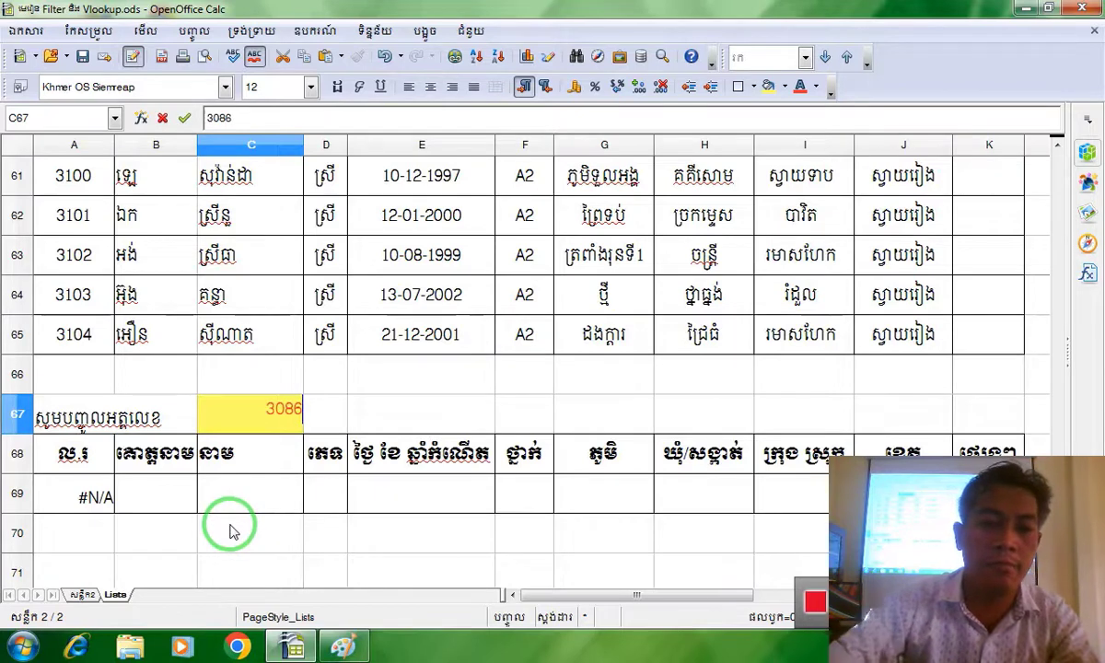
text(086)
key(Return)
click(92, 497)
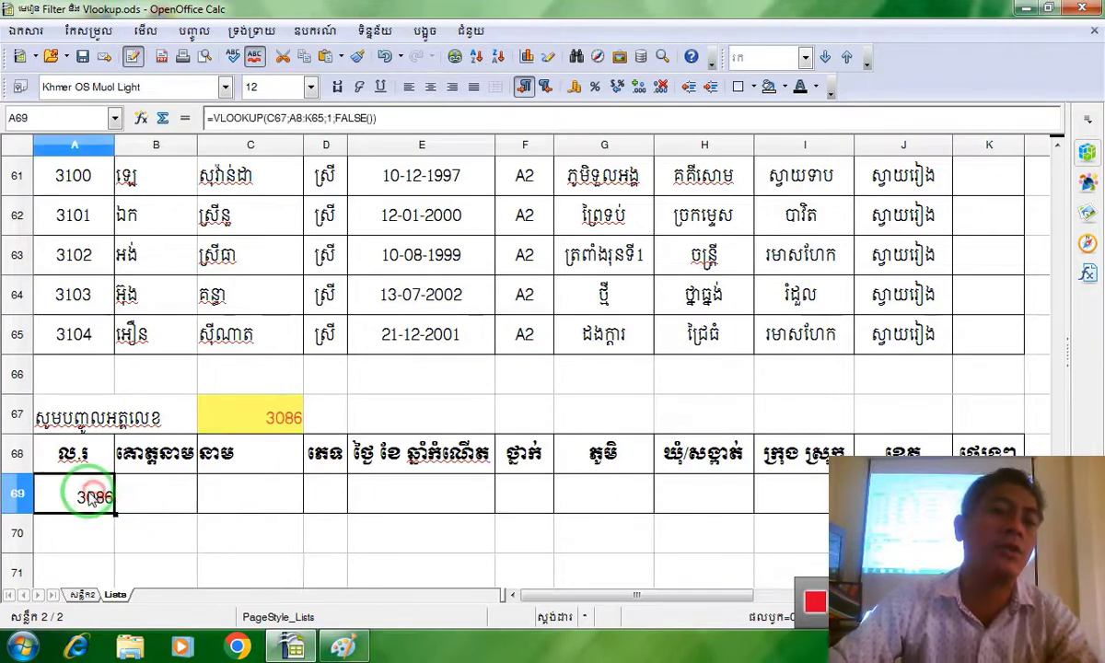
click(430, 87)
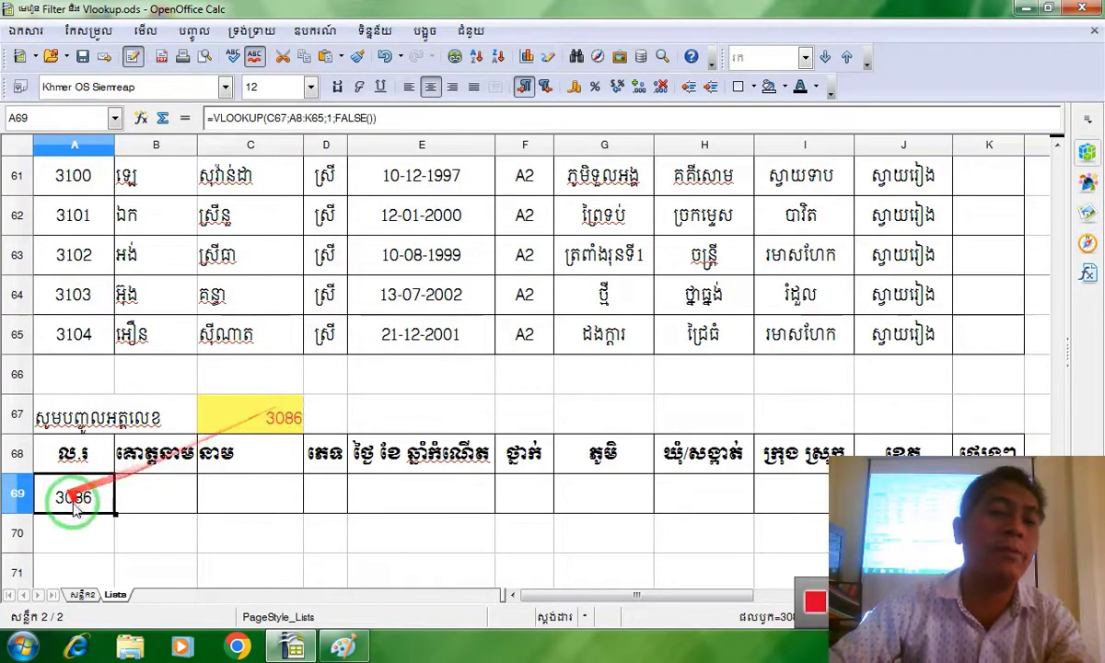
Start a VLOOKUP formula in B69 with C67 as the search criterion.
click(175, 498)
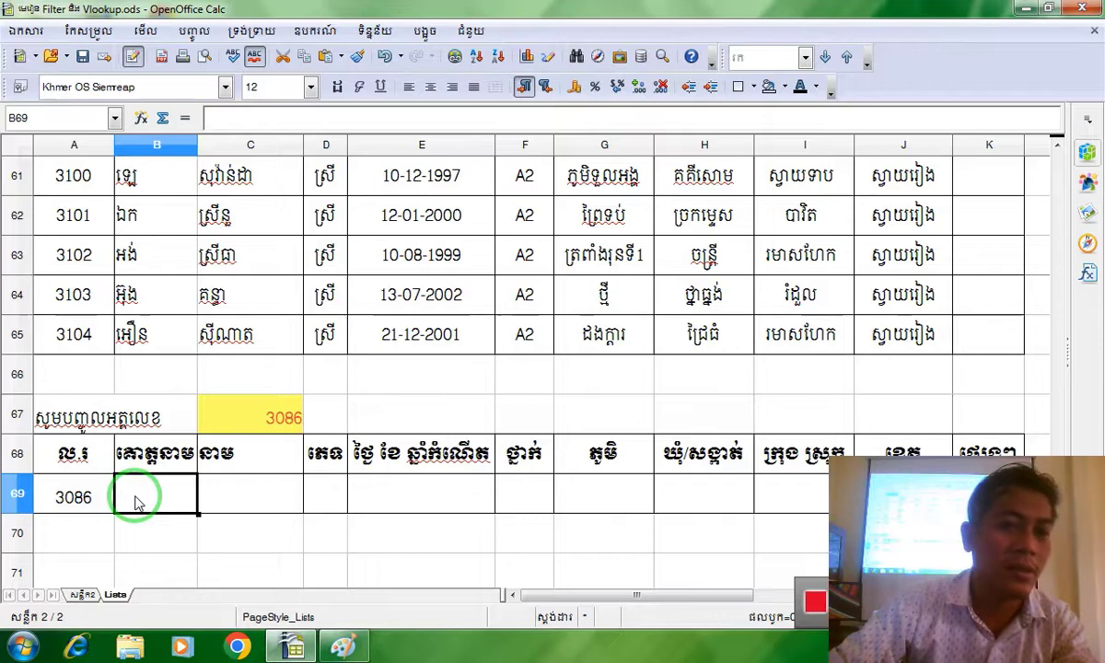
text(=)
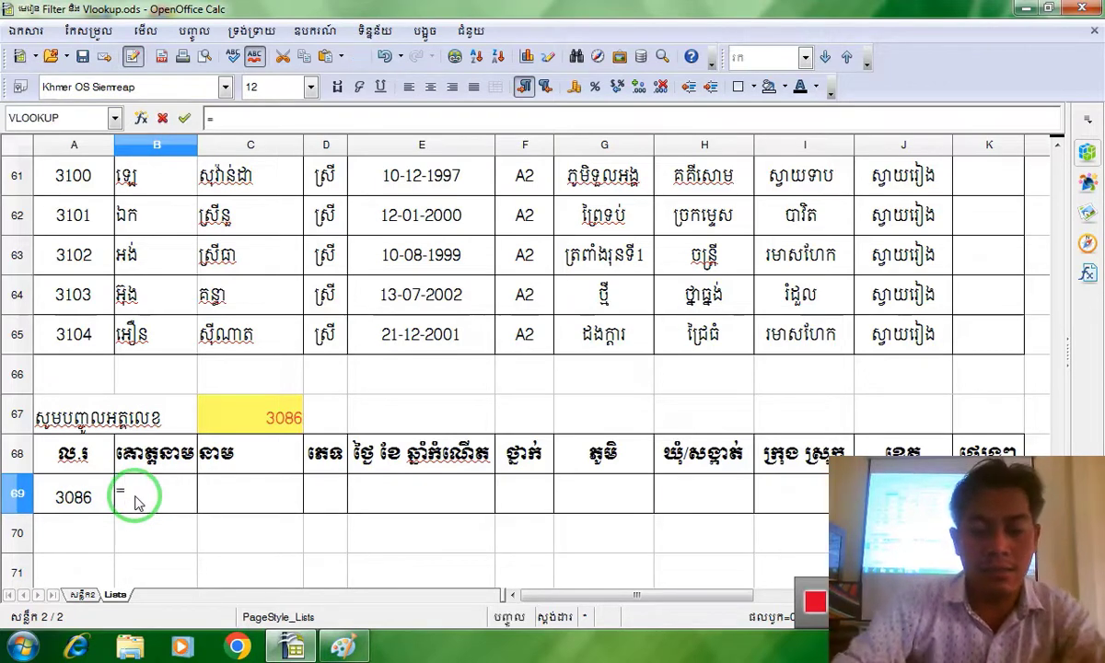
text(vlookup)
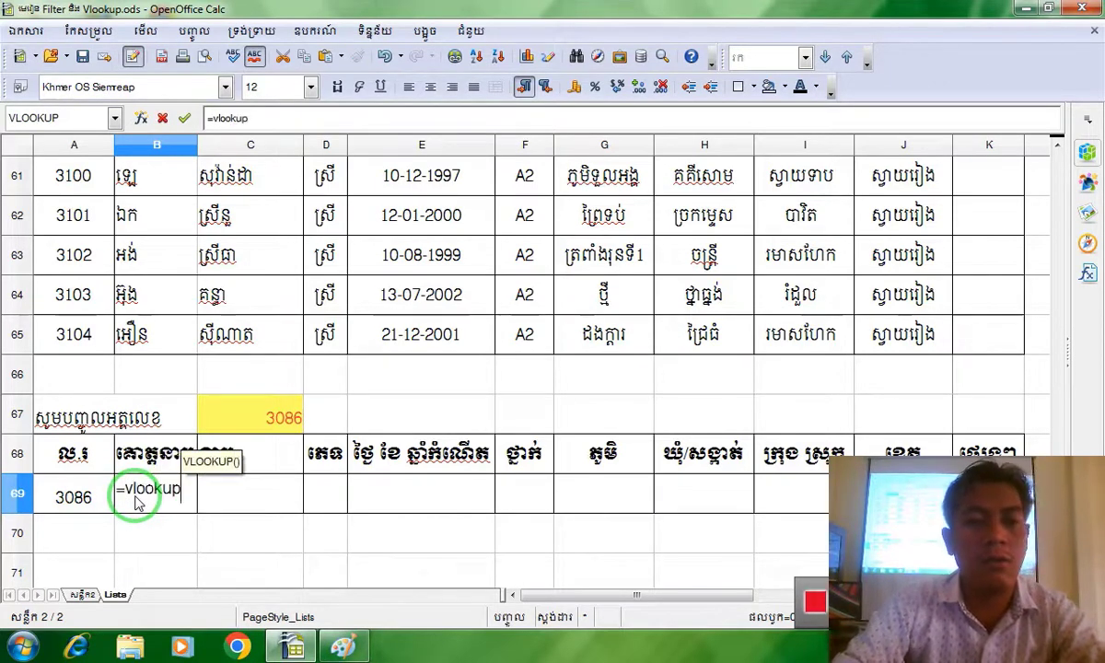
text(()
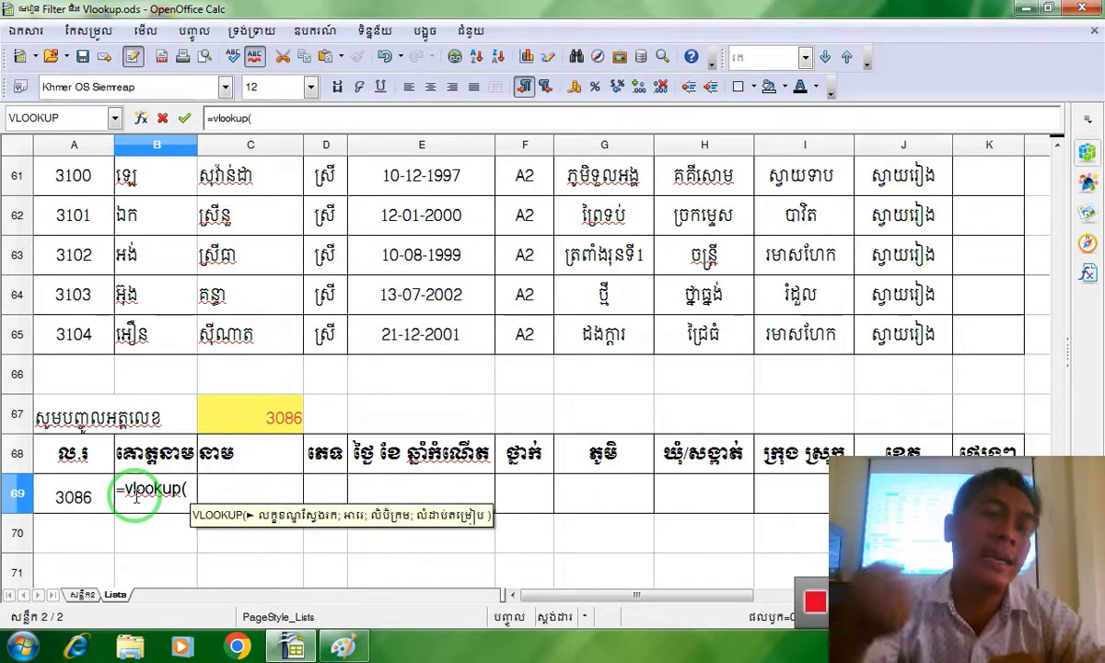
click(259, 432)
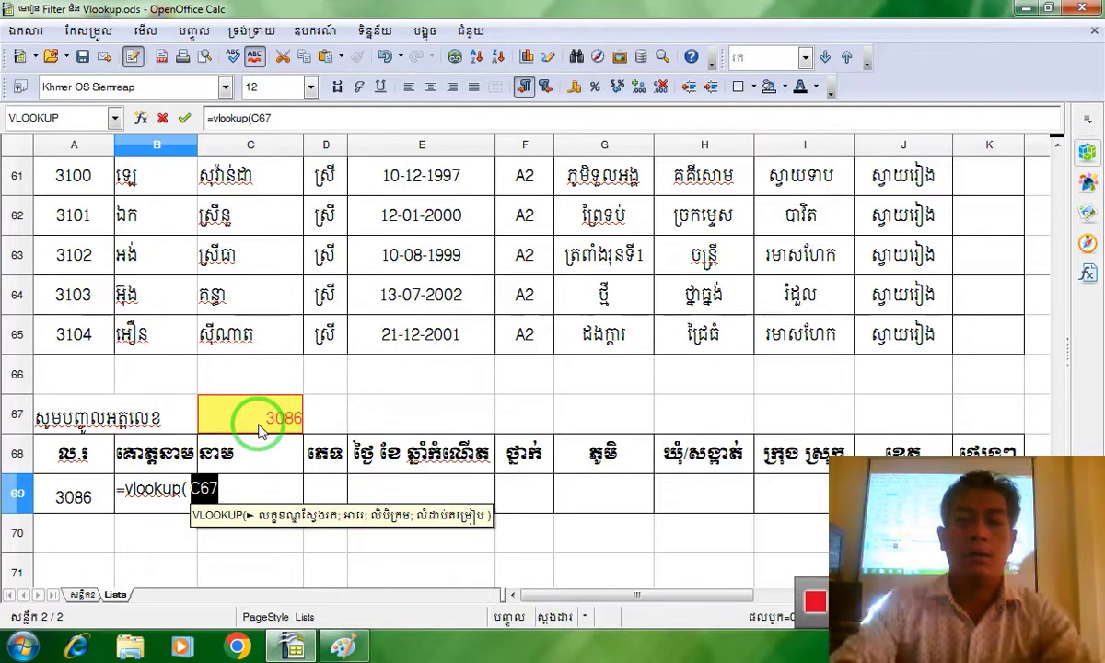
text(;)
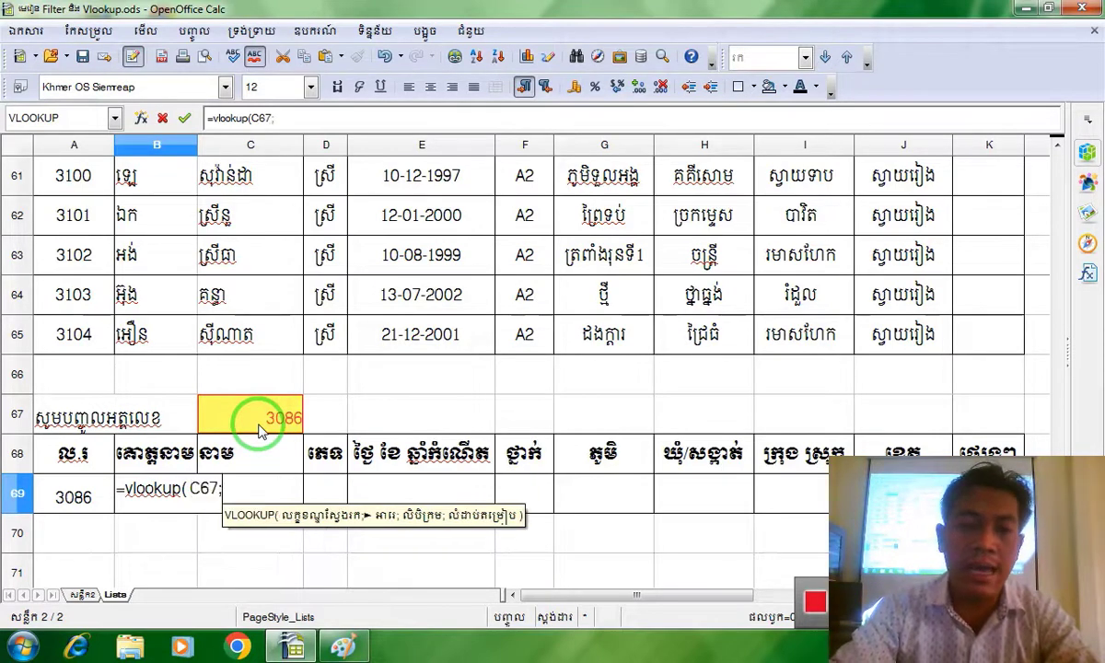
Add the student table A8:K65, including its header row, as the array argument of the formula in B69.
scroll(260, 431, up, 16)
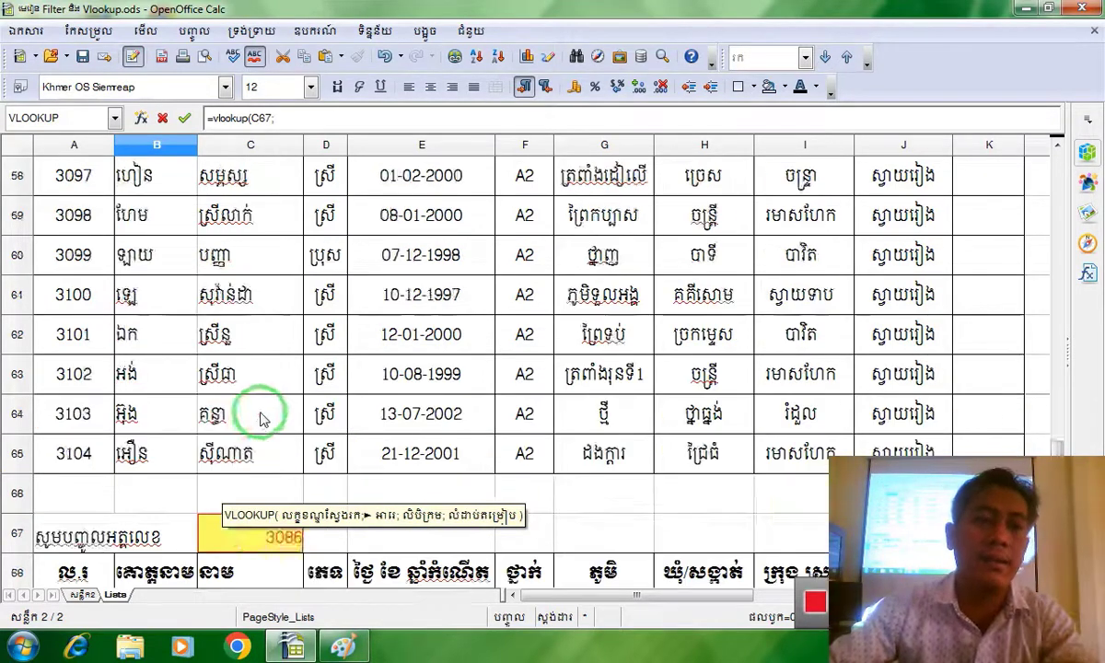
scroll(261, 405, up, 3)
drag(81, 333, 986, 530)
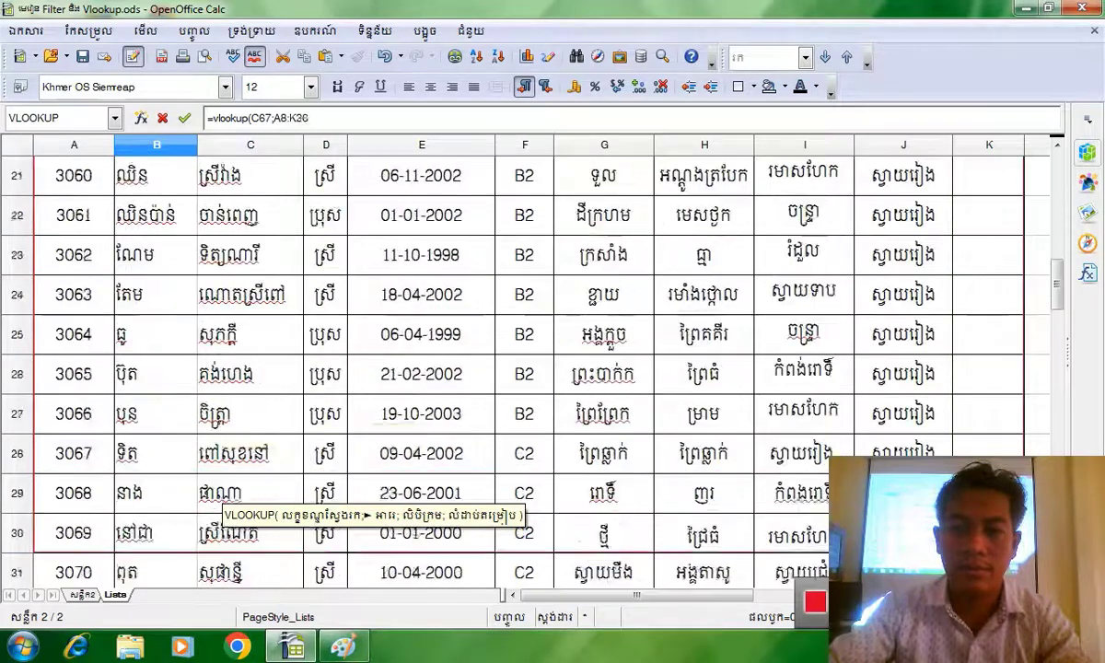
mouse_move(958, 590)
mouse_down()
mouse_move(921, 553)
mouse_move(1067, 94)
mouse_move(611, 388)
mouse_move(25, 527)
mouse_move(79, 523)
mouse_move(291, 603)
mouse_move(871, 201)
mouse_move(836, 256)
mouse_move(845, 324)
mouse_move(932, 451)
mouse_move(1004, 447)
mouse_move(957, 450)
mouse_up()
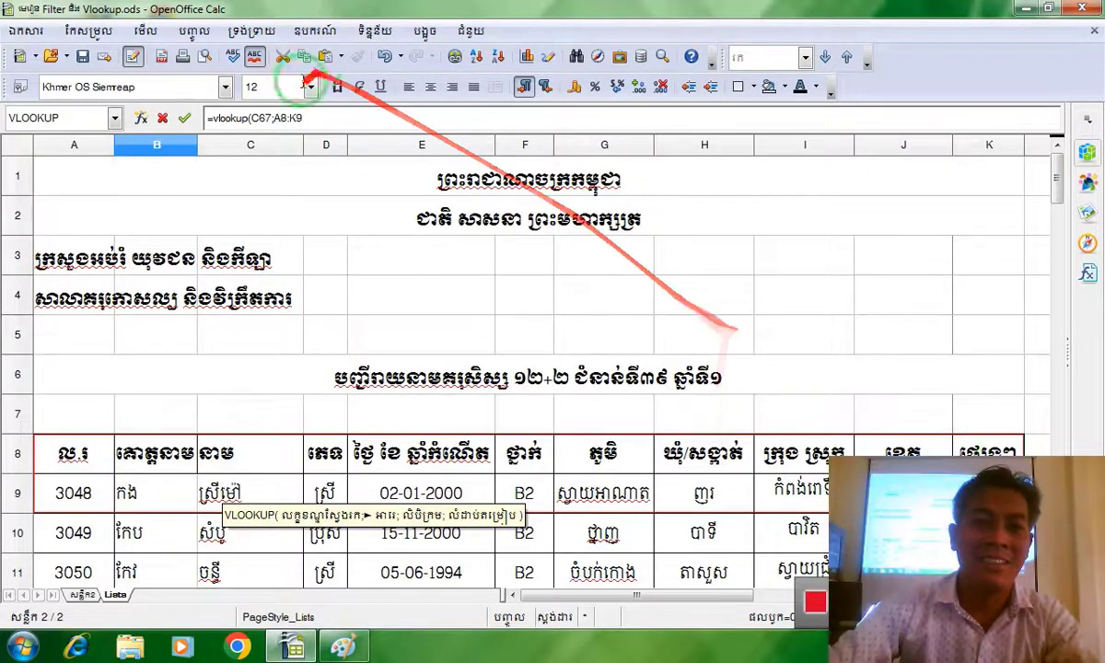
click(276, 118)
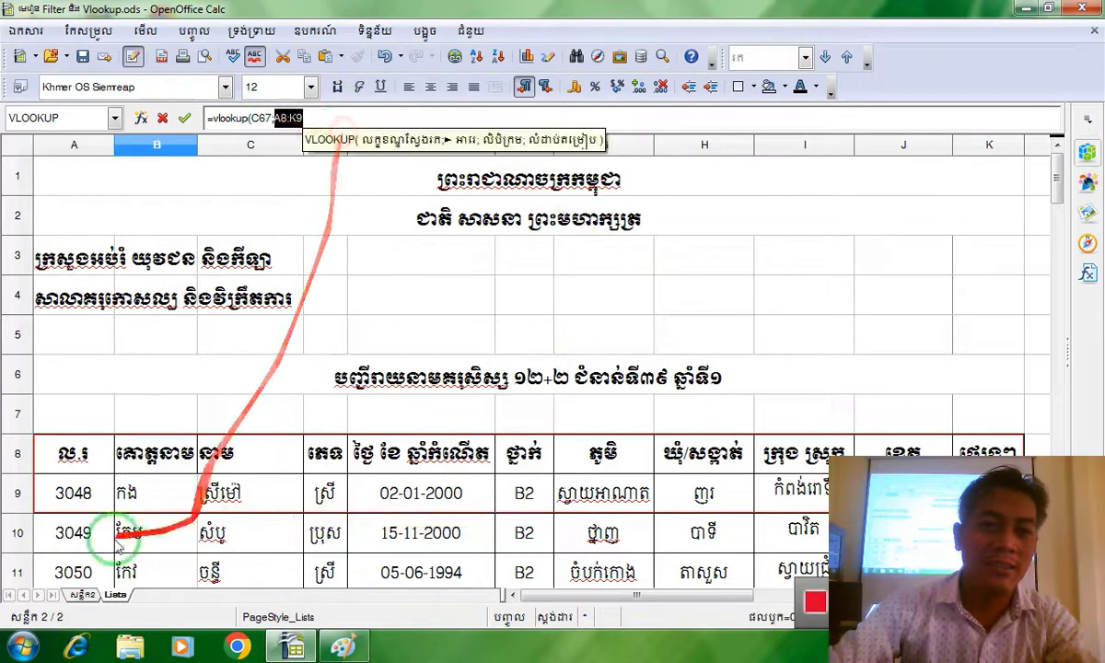
drag(91, 455, 979, 343)
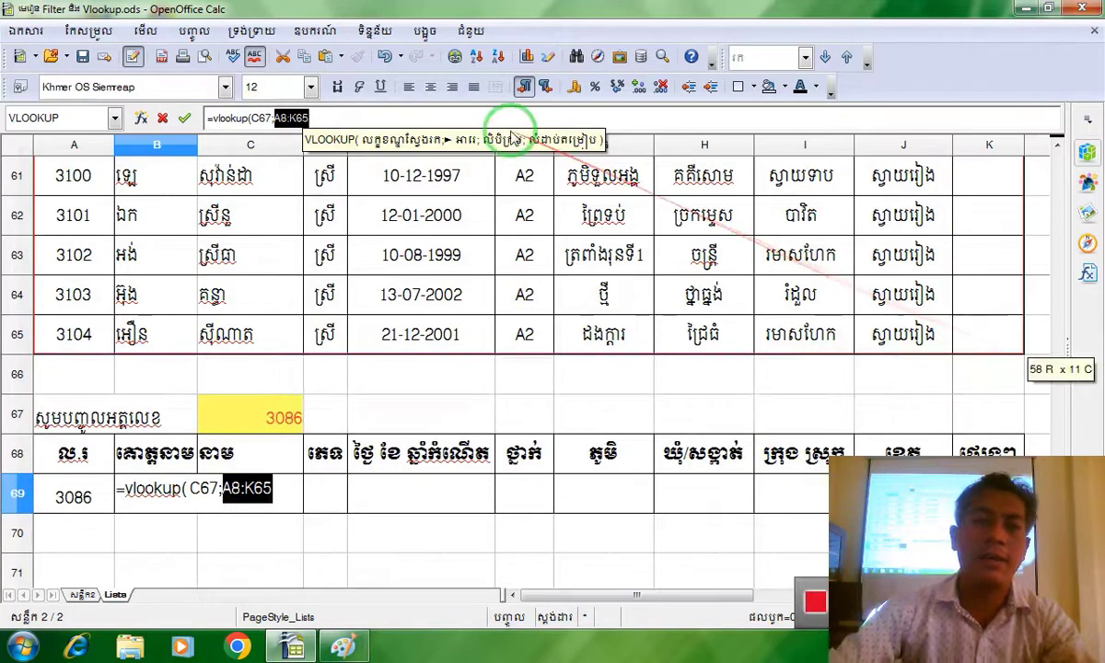
click(274, 486)
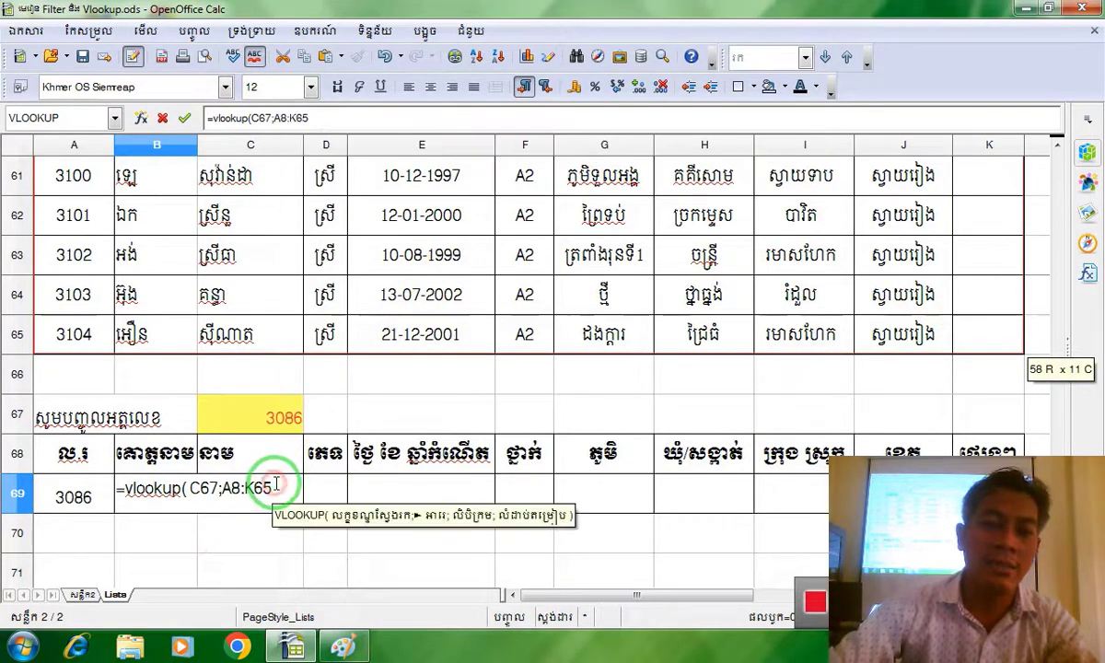
Set the column index to 2 and the sort order to false(), and commit the VLOOKUP formula in B69.
text(;)
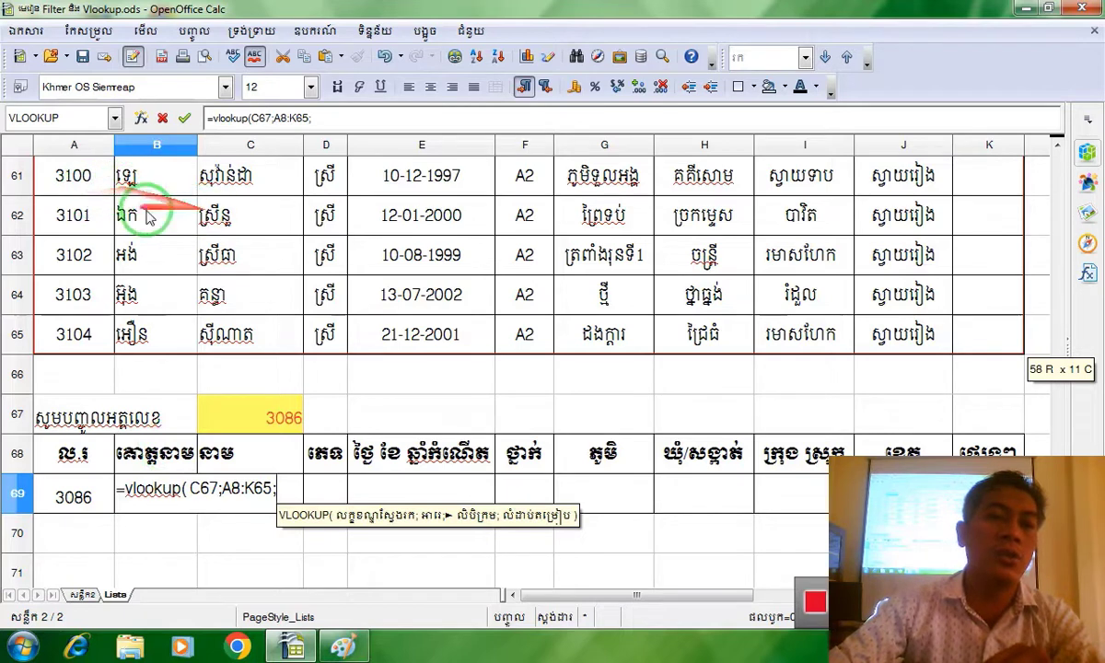
text(2)
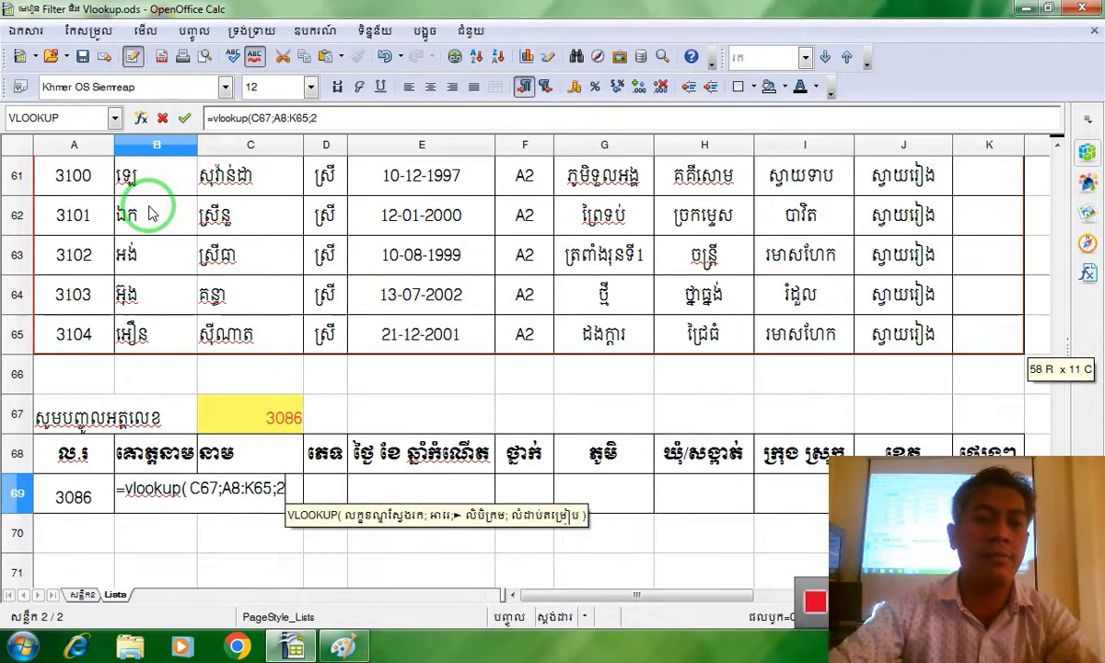
text(;)
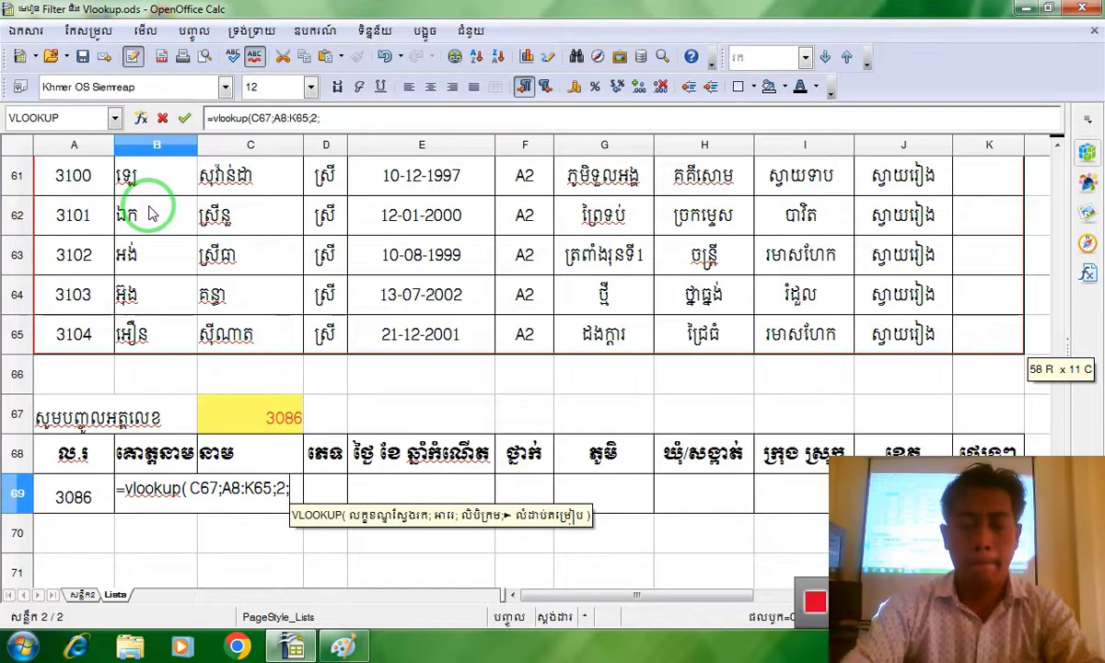
text(false())
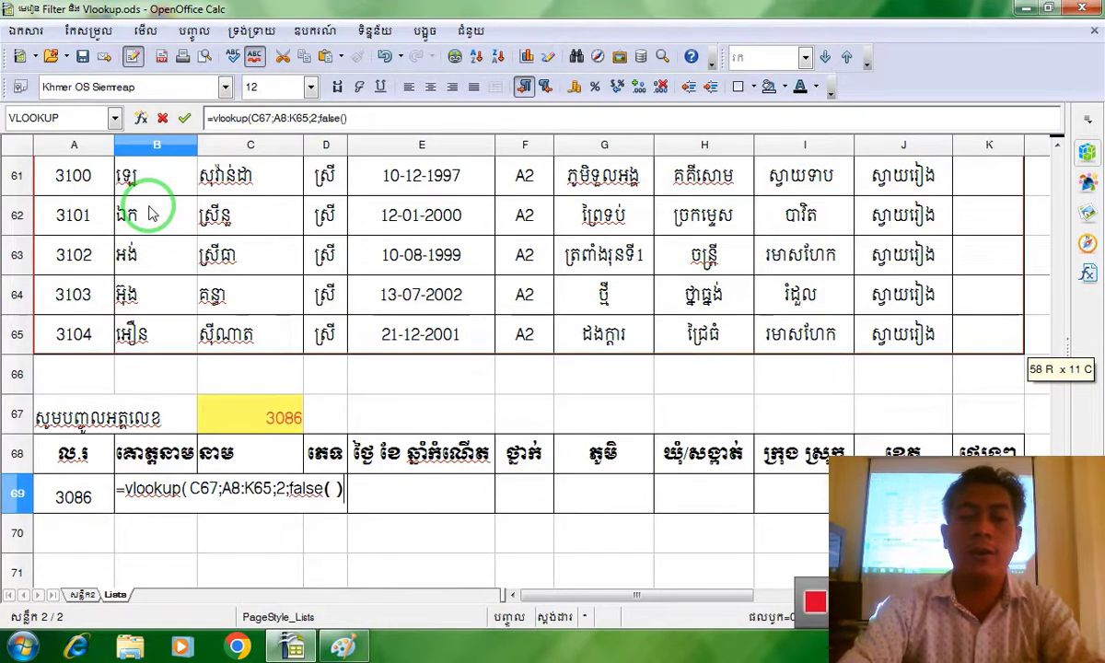
key(Return)
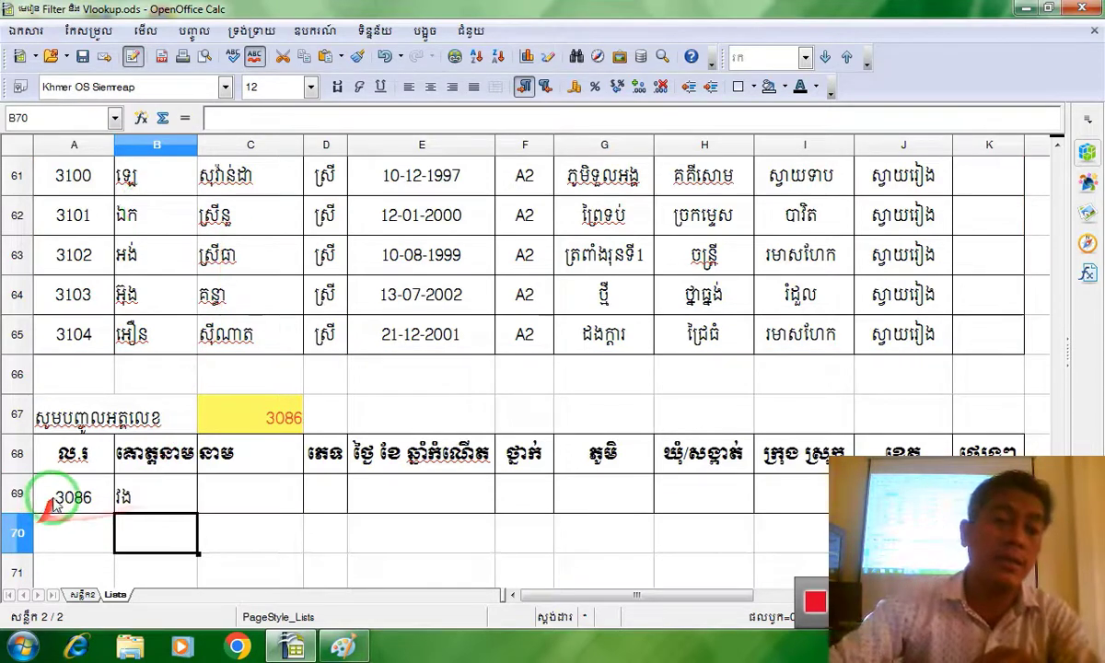
Set the vertical text alignment of the whole row 69 to middle in the cell format settings.
click(17, 495)
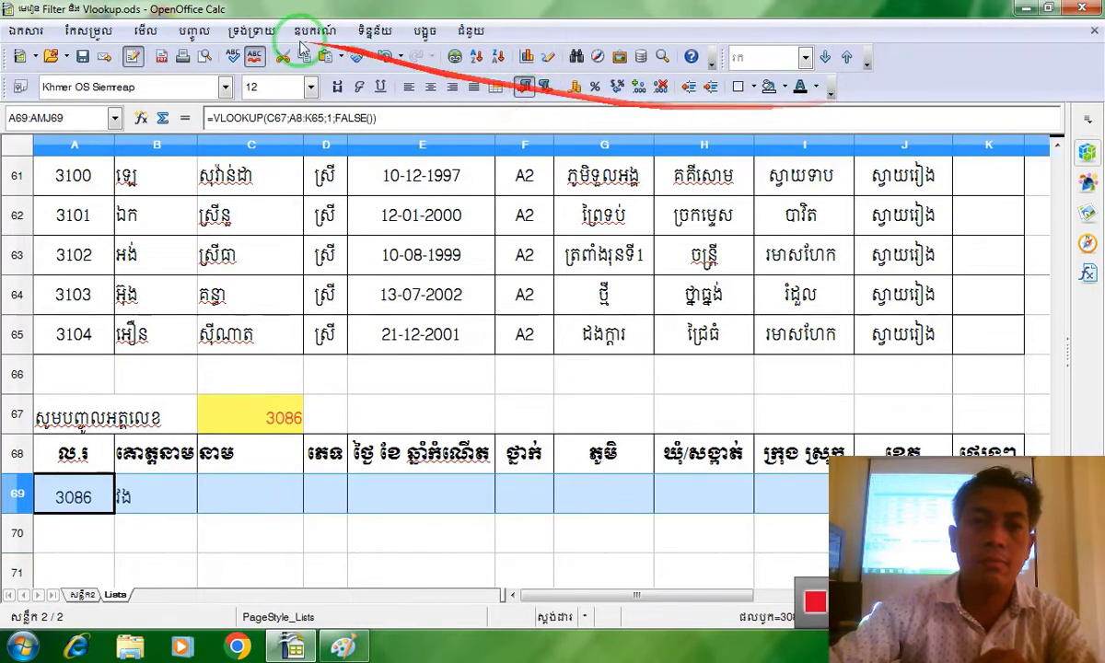
click(252, 30)
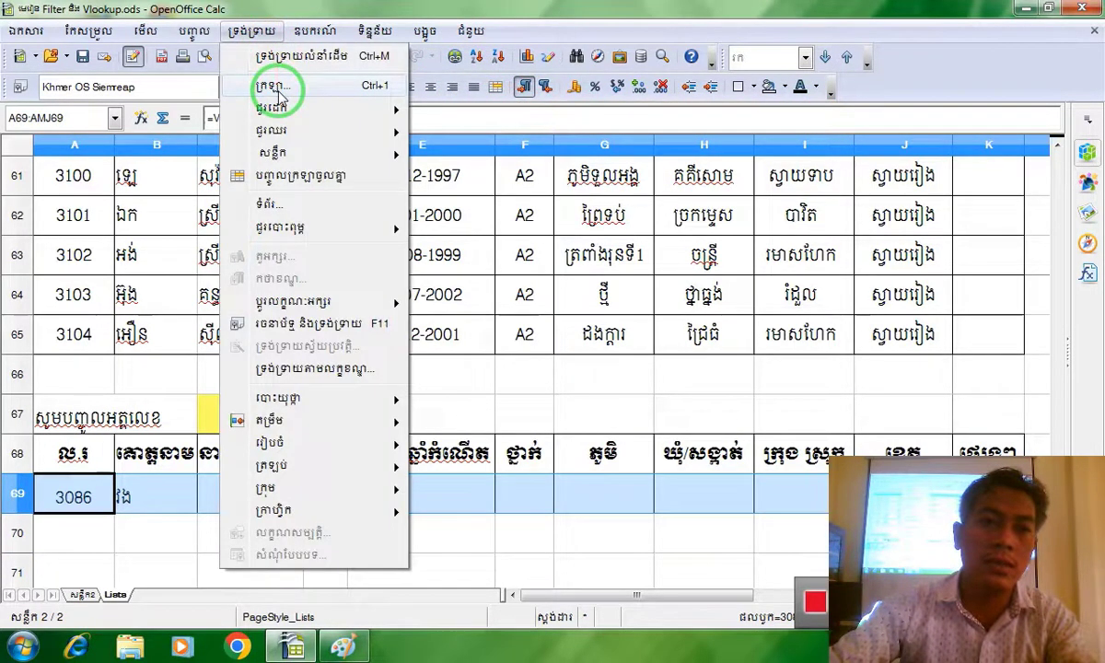
click(272, 86)
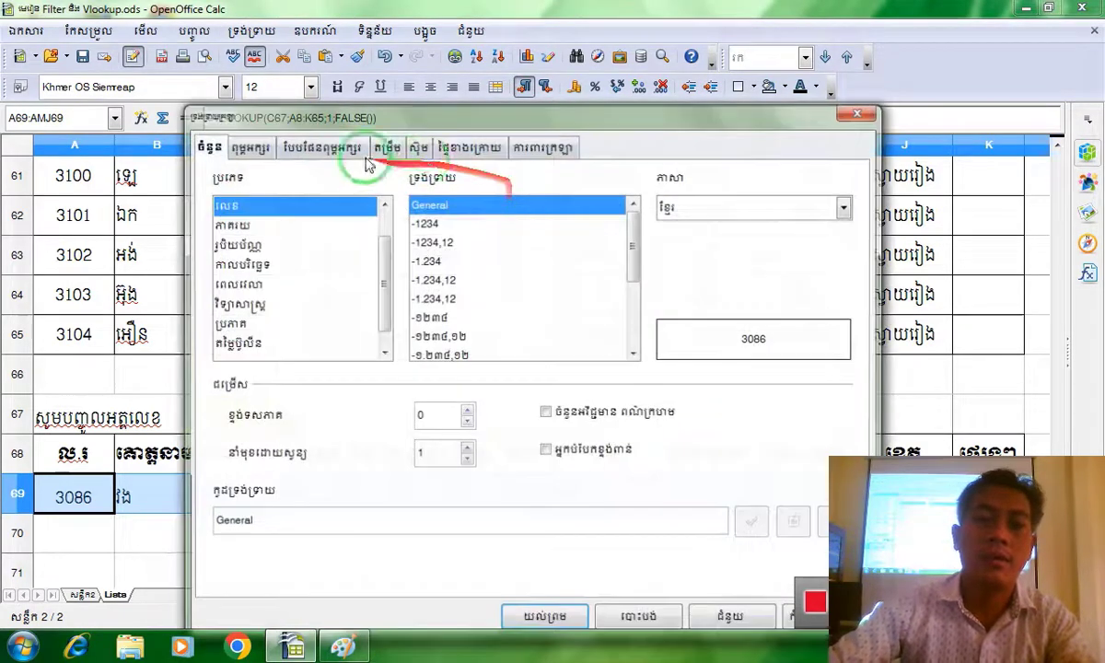
click(387, 145)
click(451, 235)
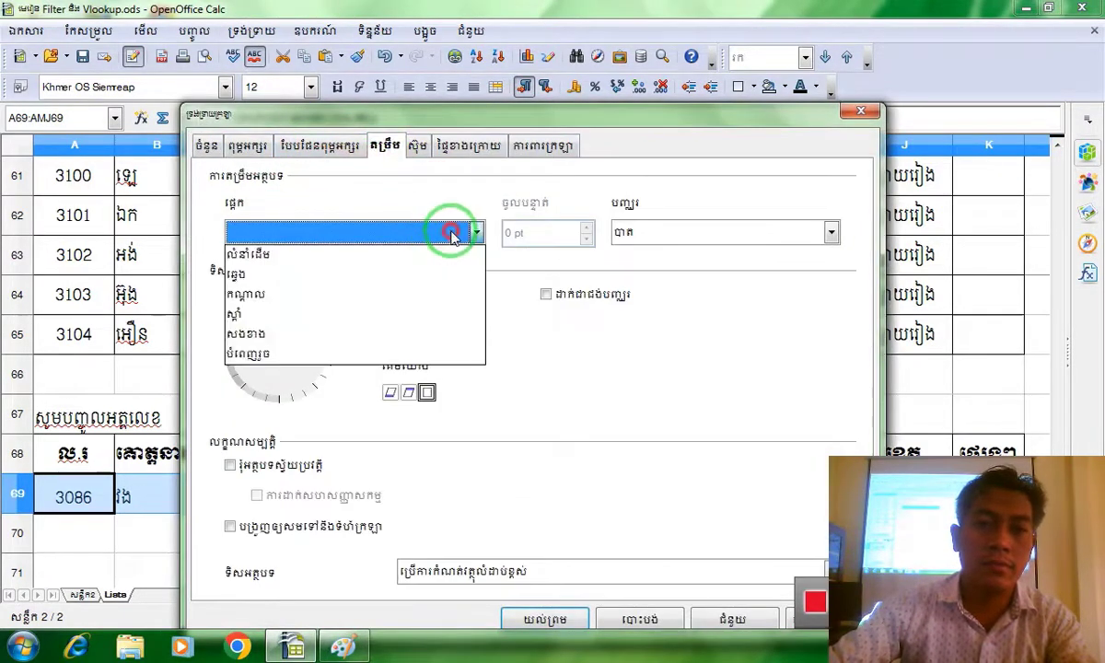
click(451, 235)
click(720, 236)
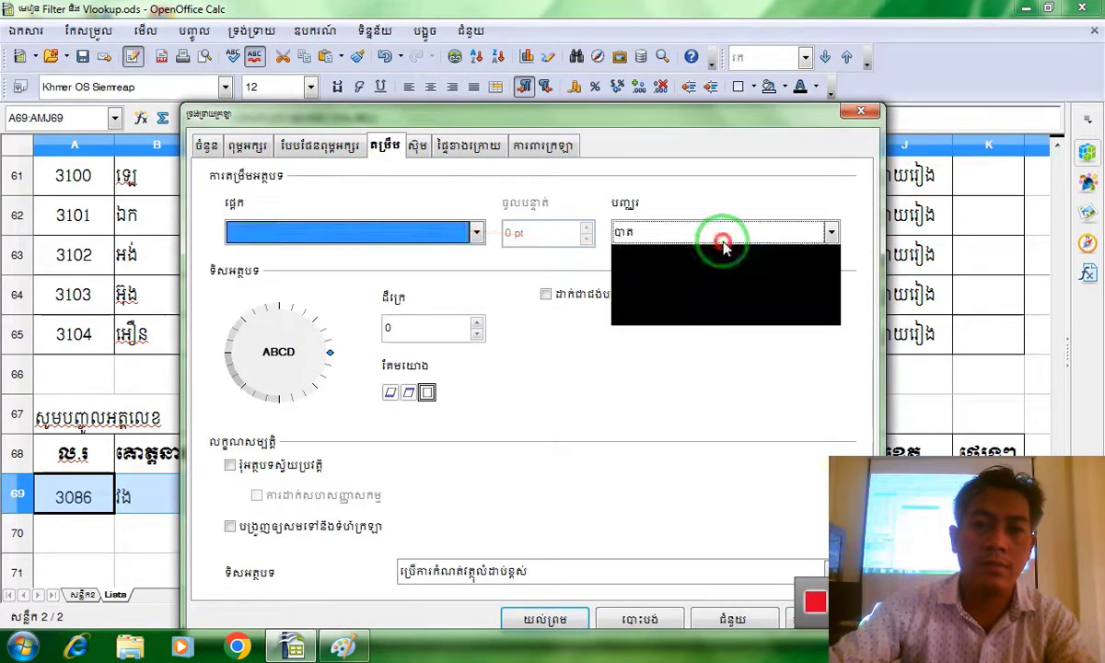
click(661, 276)
click(679, 234)
click(651, 291)
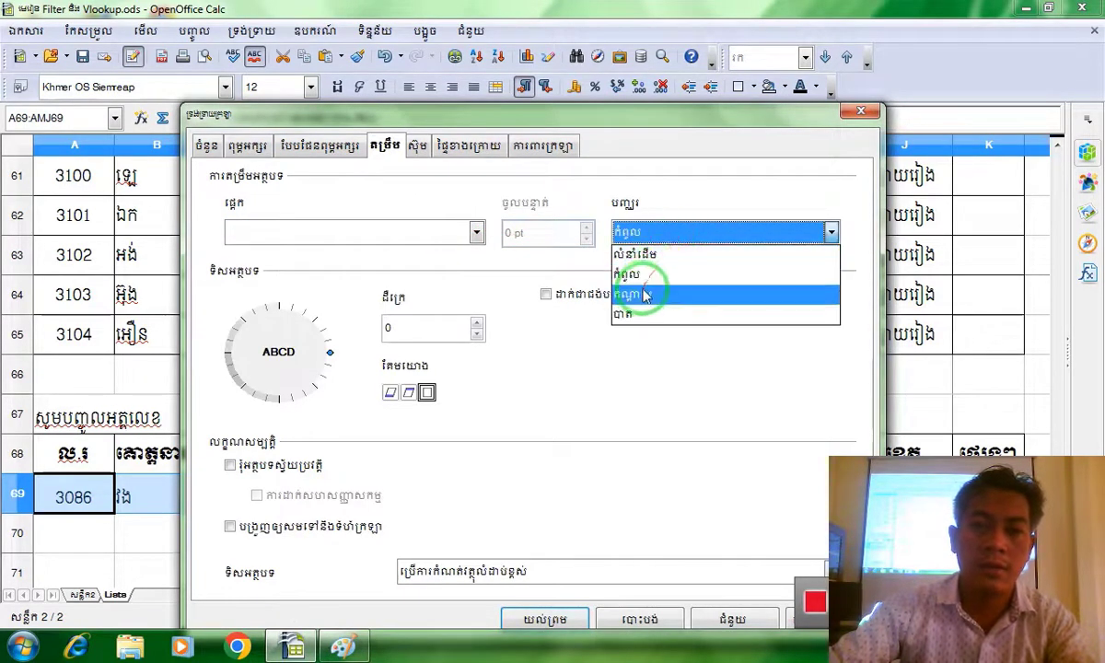
click(553, 621)
click(419, 497)
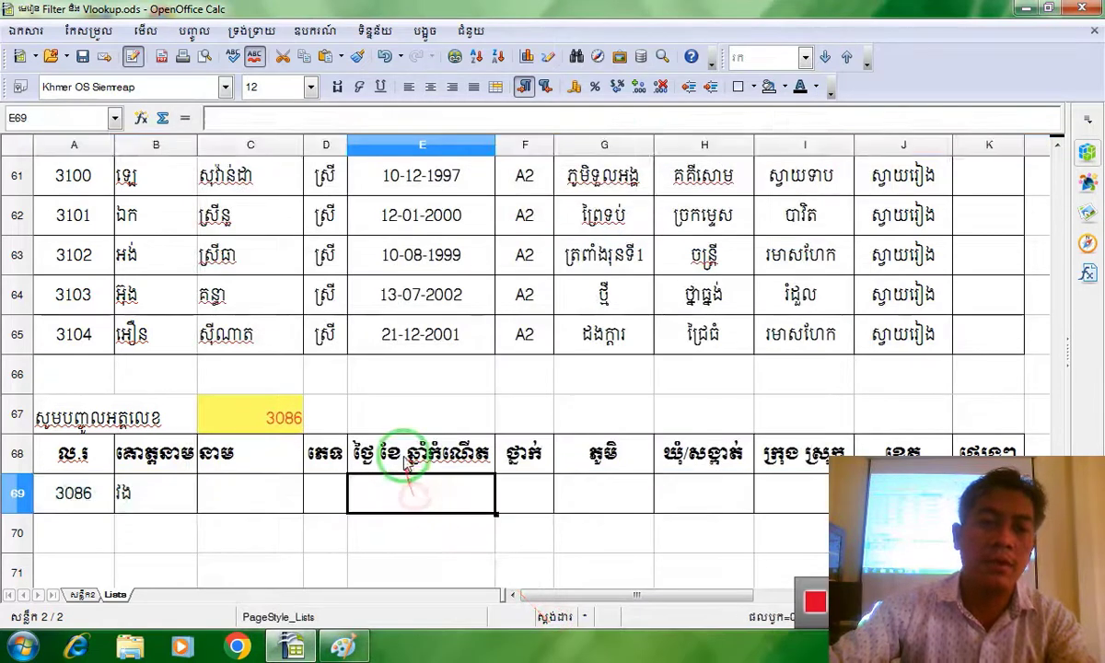
Test the lookup by entering the ID number of the student in row 64 in cell C67.
click(134, 504)
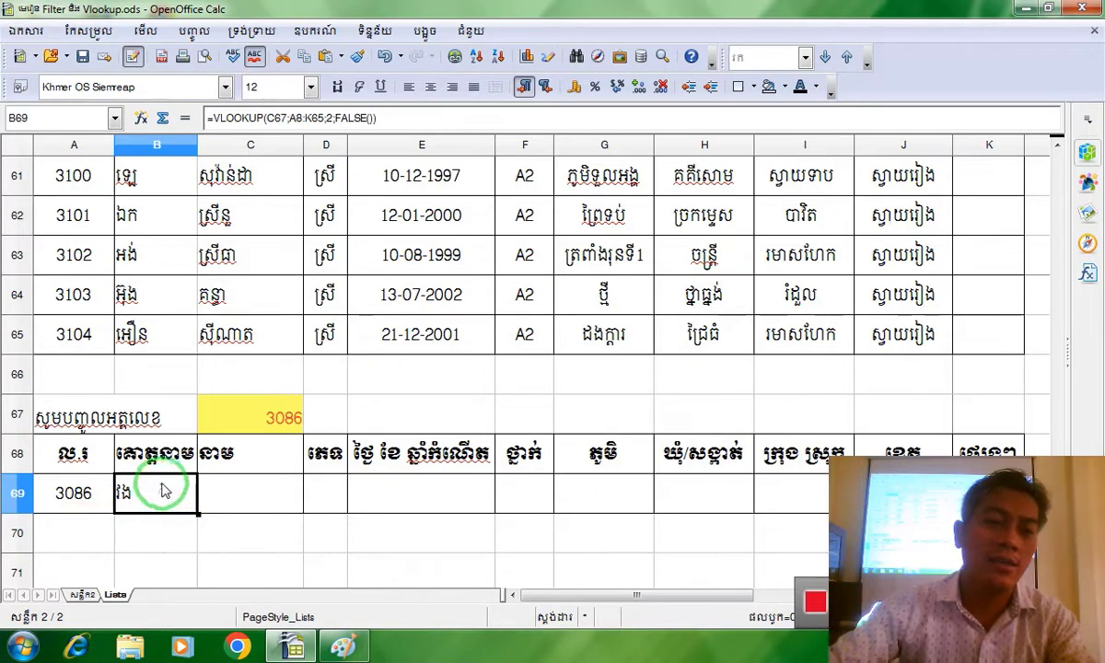
click(60, 293)
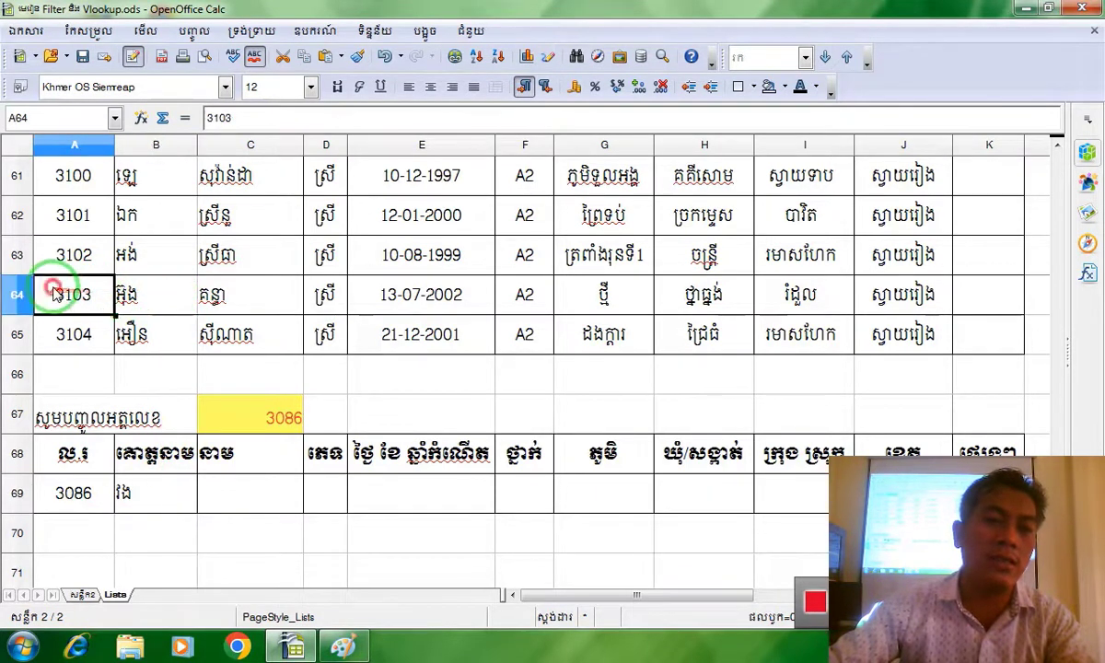
click(237, 418)
text(3103)
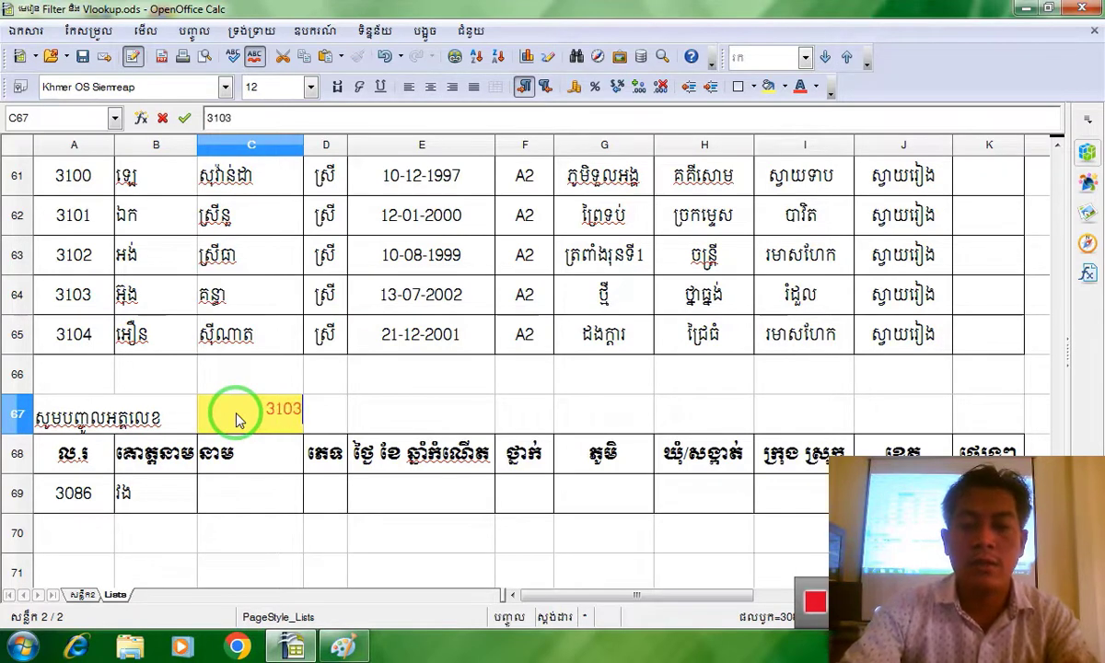
key(Return)
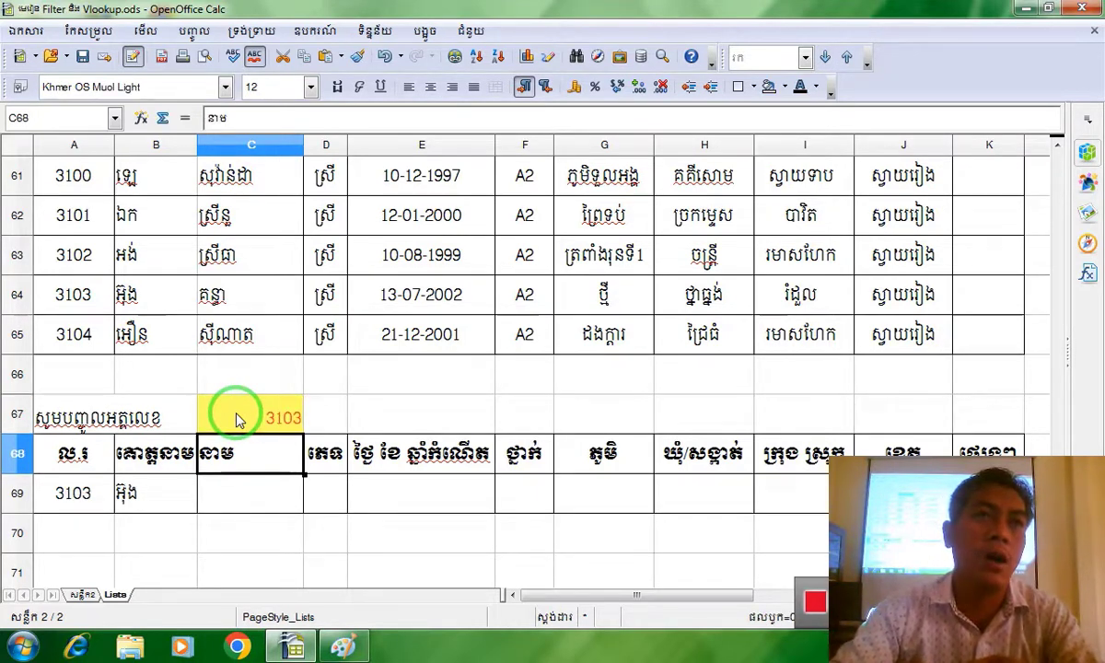
Copy the full VLOOKUP formula text from B69 and leave that cell unchanged.
click(256, 494)
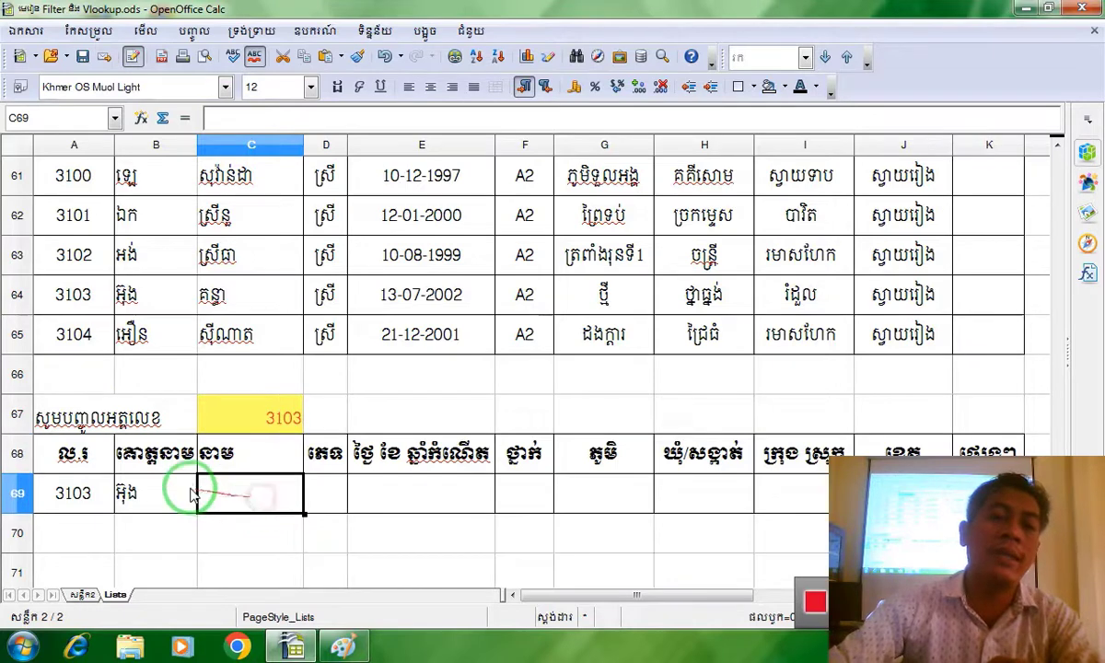
click(158, 497)
double_click(127, 493)
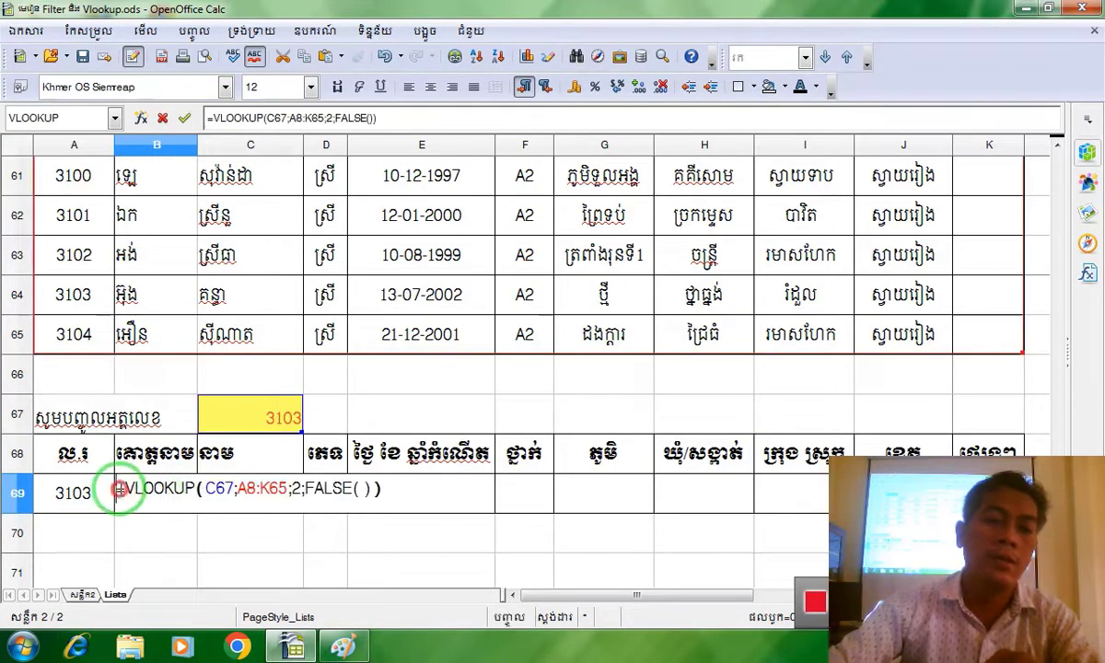
drag(120, 489, 449, 539)
key(ctrl+c)
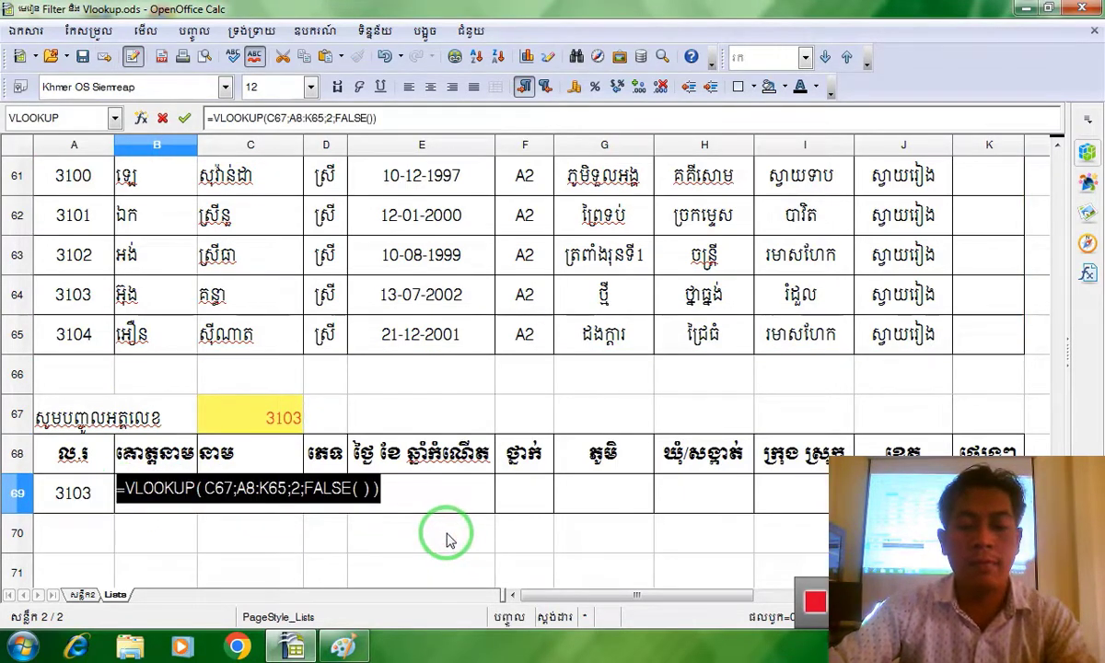
click(415, 523)
key(Return)
Paste the copied VLOOKUP formula into C69 and change its column index to 3.
double_click(232, 490)
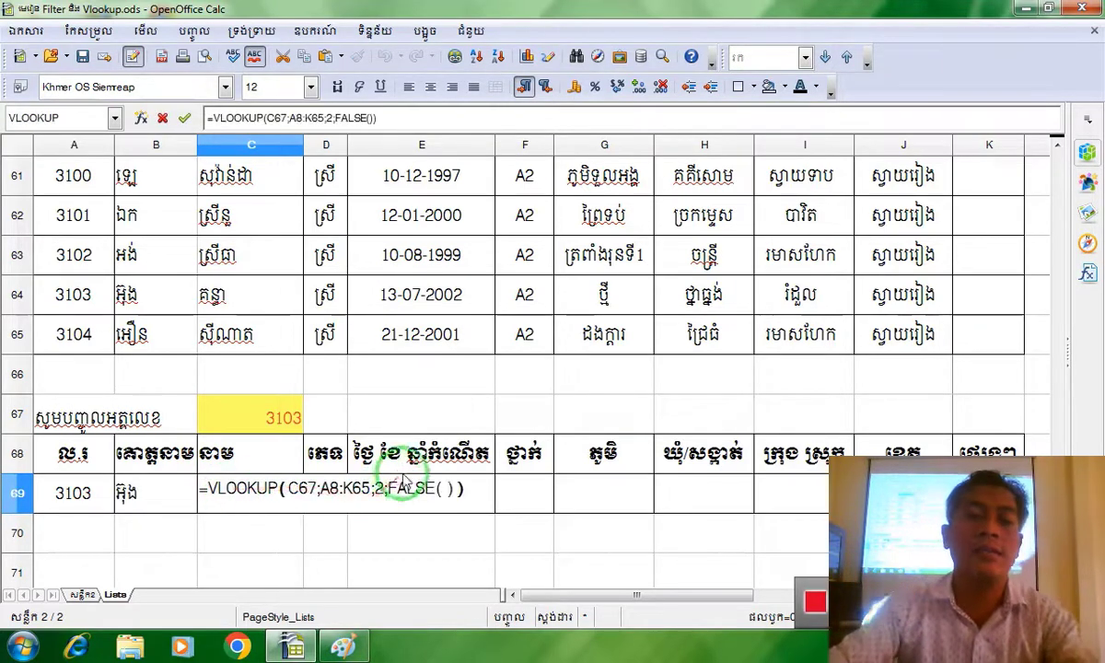
click(398, 495)
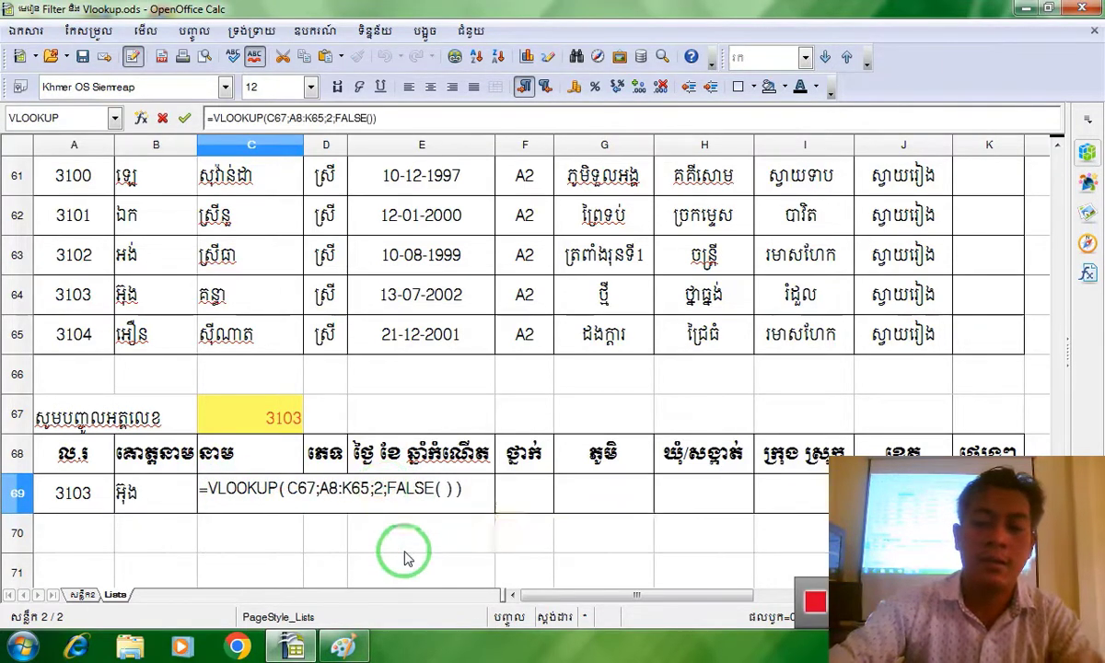
key(BackSpace)
text(3)
key(Return)
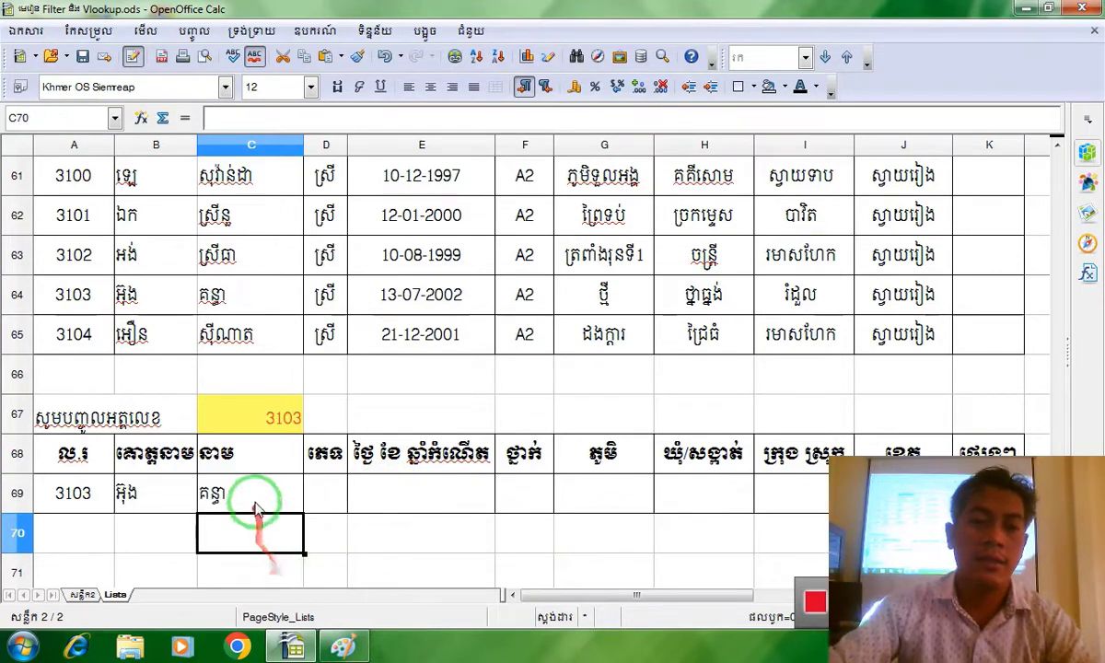
click(263, 499)
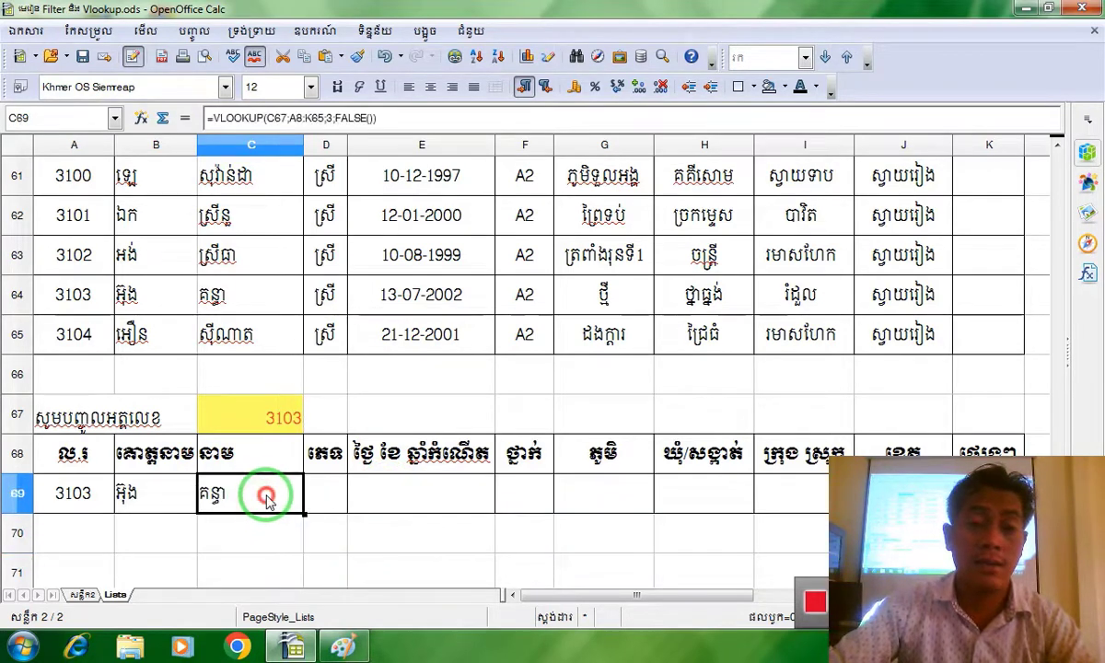
Paste the copied VLOOKUP formula into D69 and change its column index to 4.
double_click(266, 497)
key(Return)
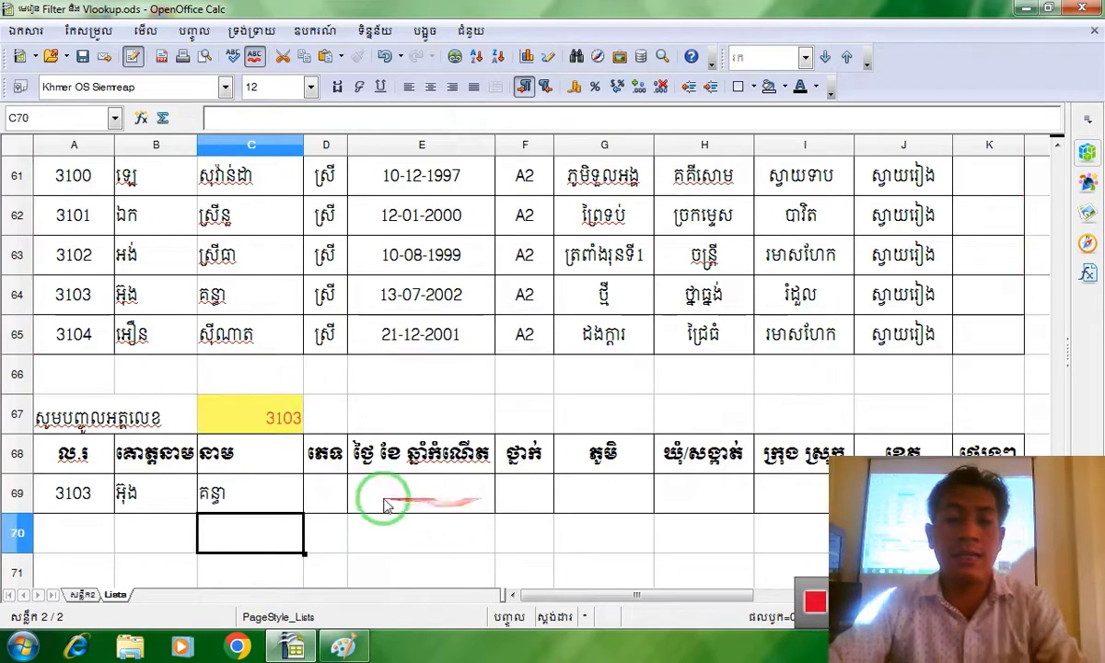
click(323, 495)
key(ctrl+v)
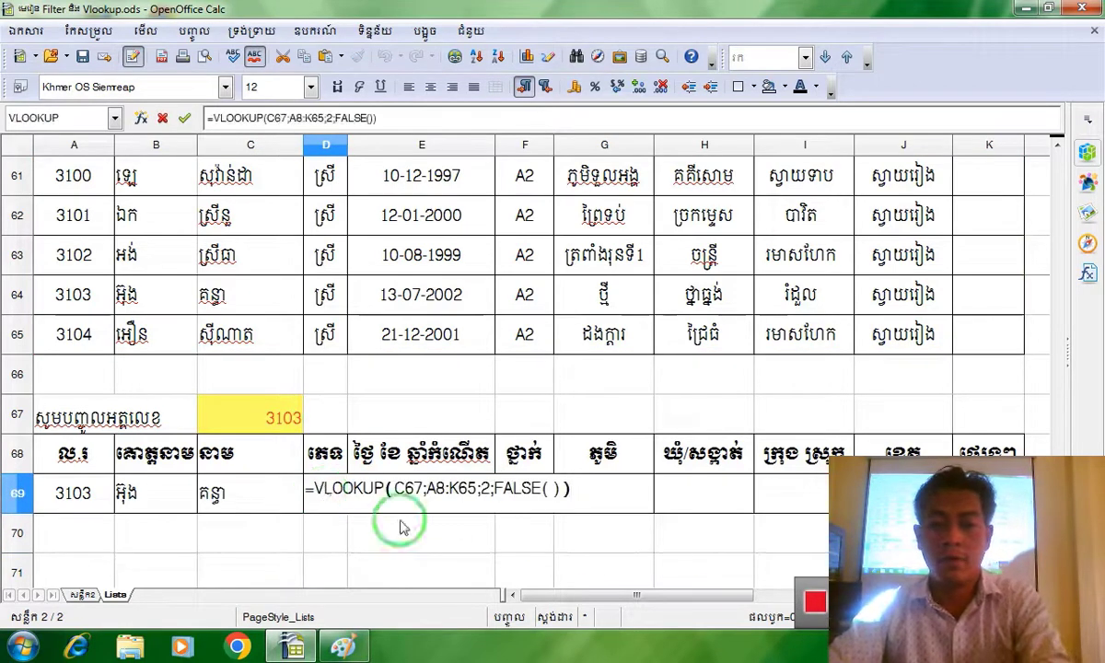
click(485, 489)
key(BackSpace)
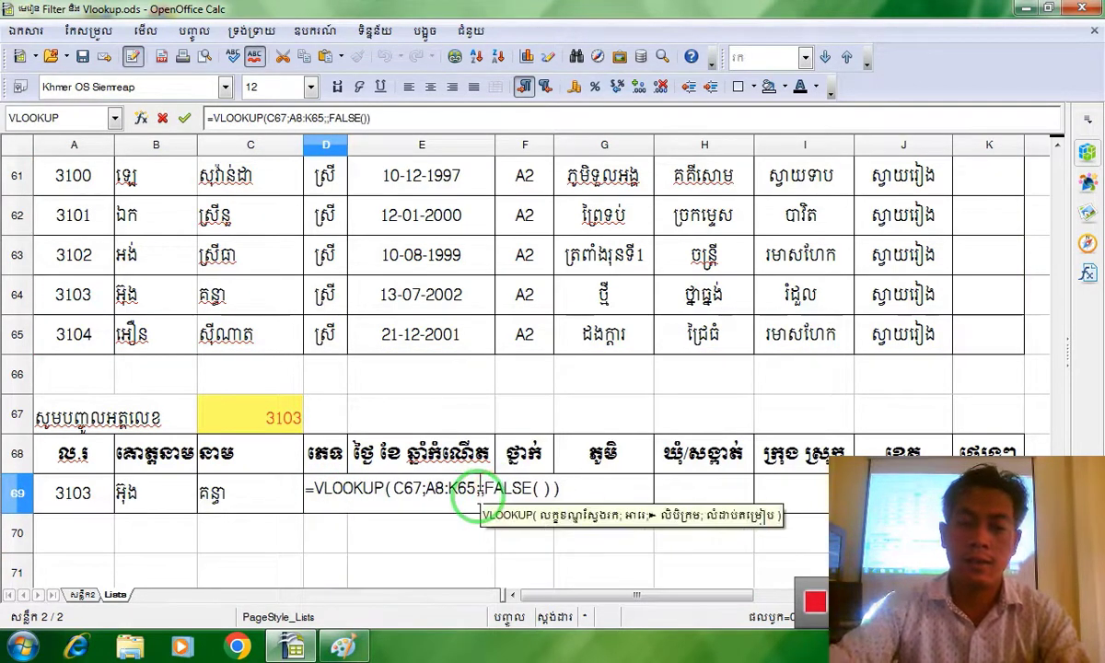
text(4)
key(Return)
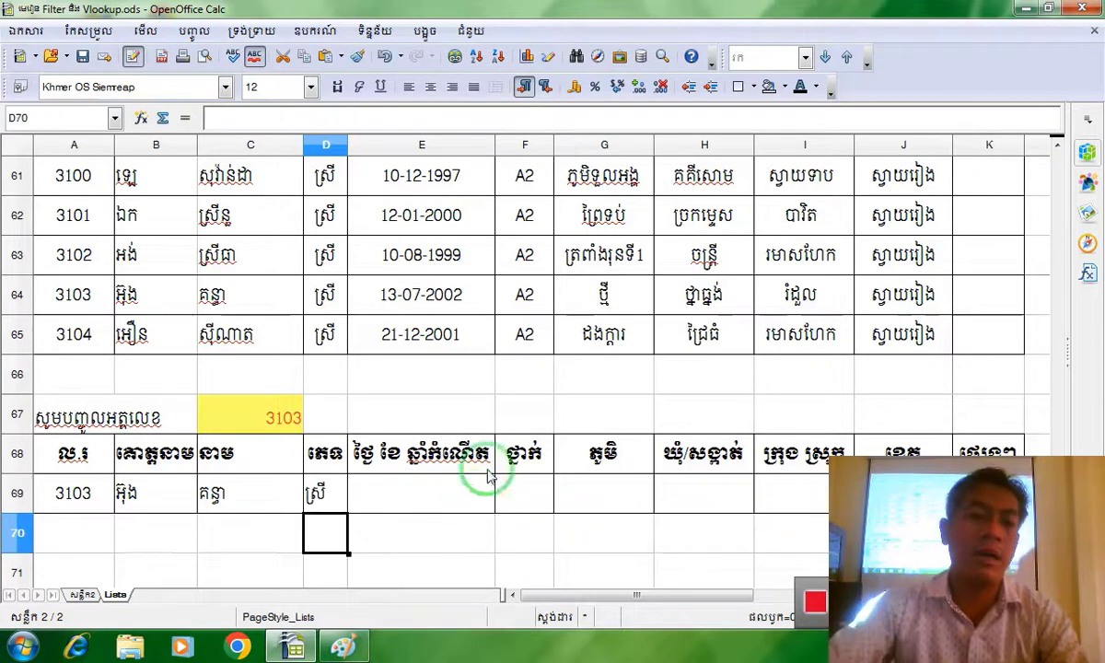
Paste the copied VLOOKUP formula into E69 and change its column index to 5.
double_click(410, 495)
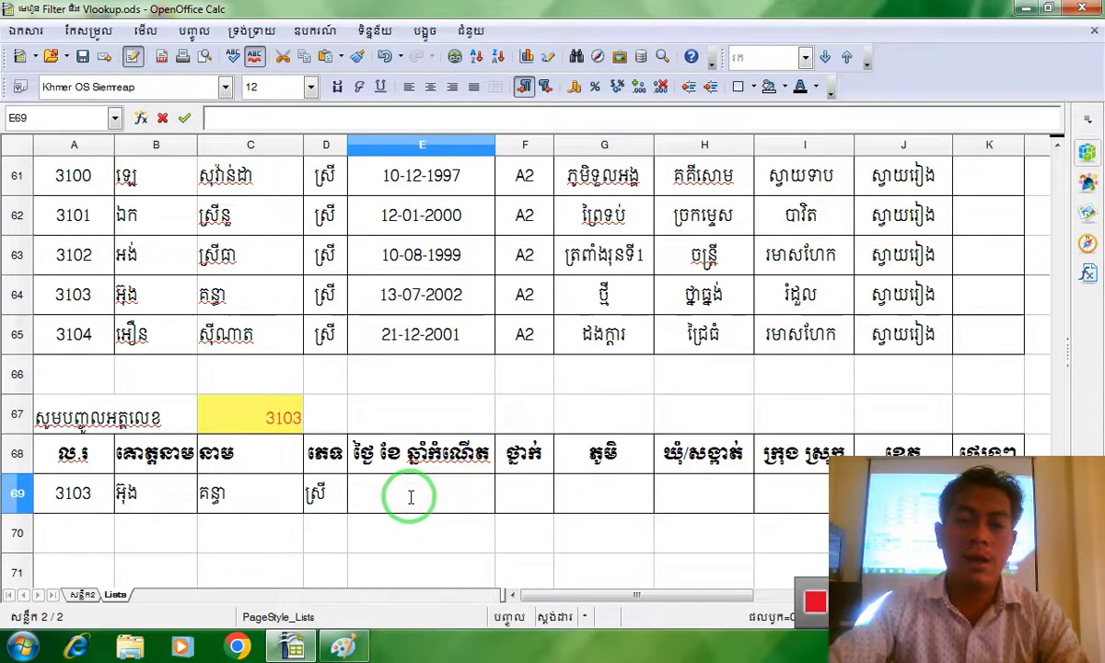
key(ctrl+v)
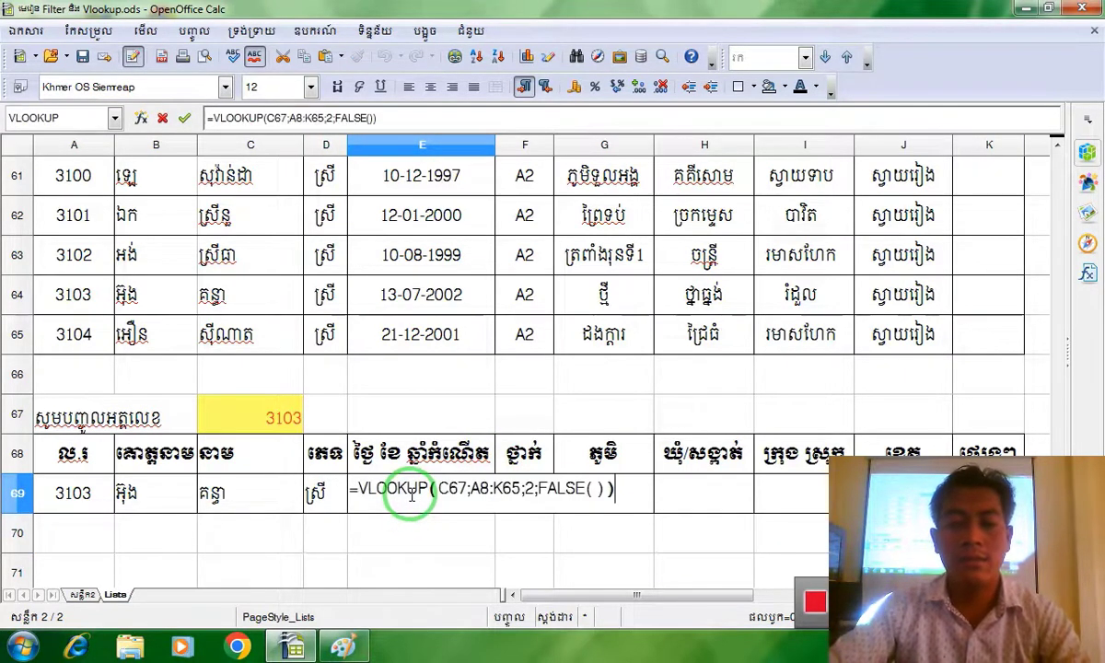
click(535, 489)
key(BackSpace)
text(5)
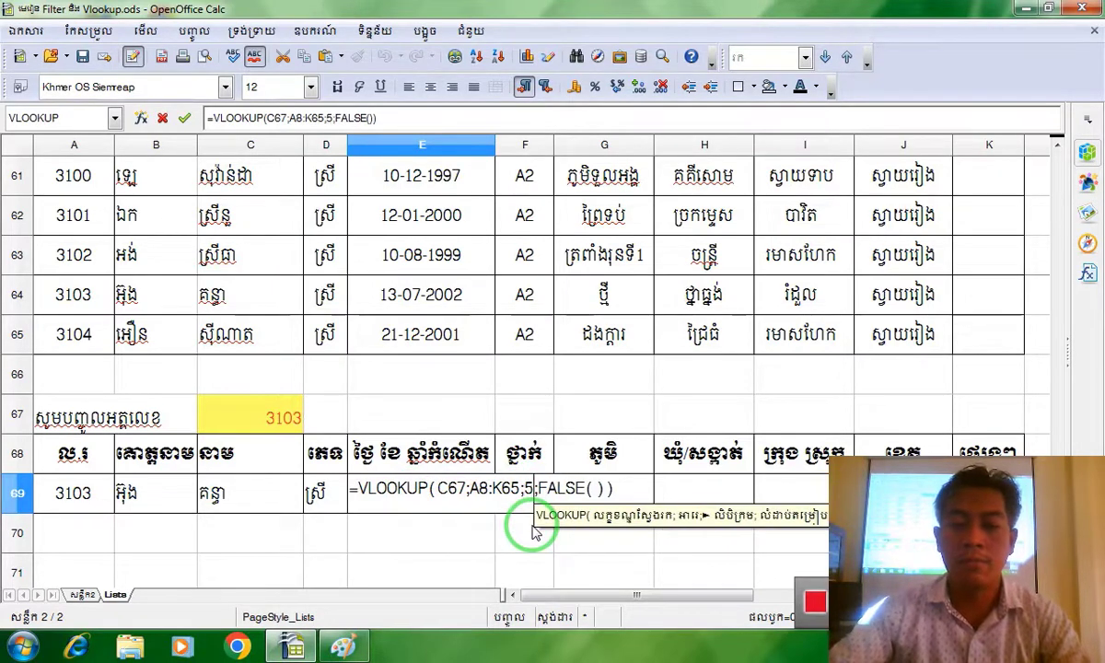
key(Return)
Paste the copied VLOOKUP formula into F69 and change its column index to 6.
double_click(524, 497)
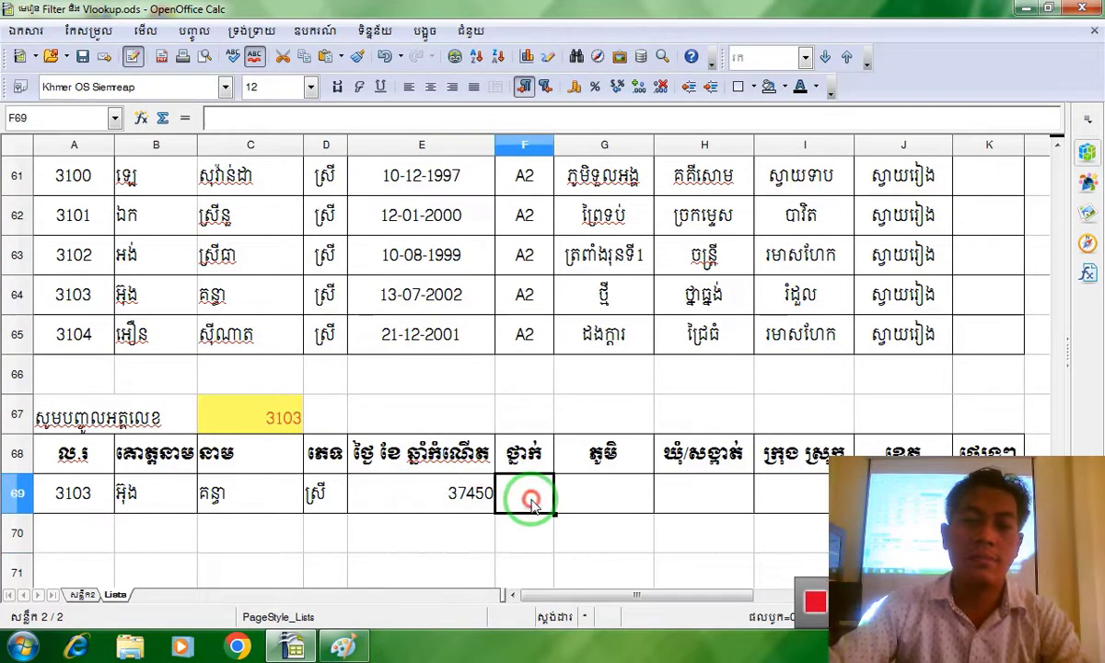
key(ctrl+v)
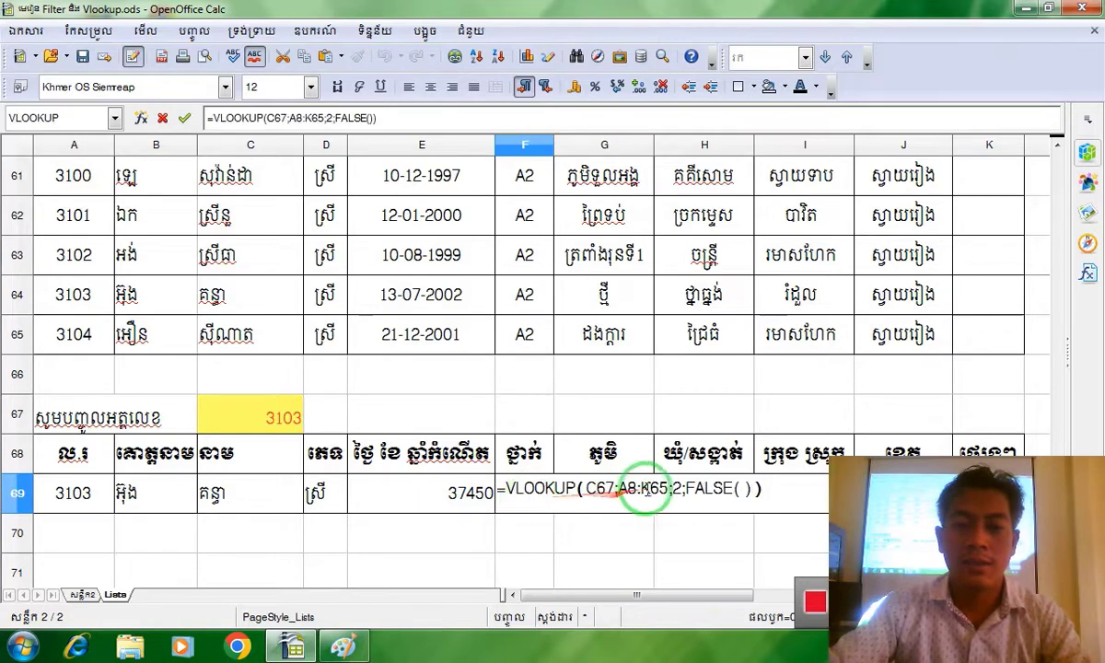
click(681, 488)
key(BackSpace)
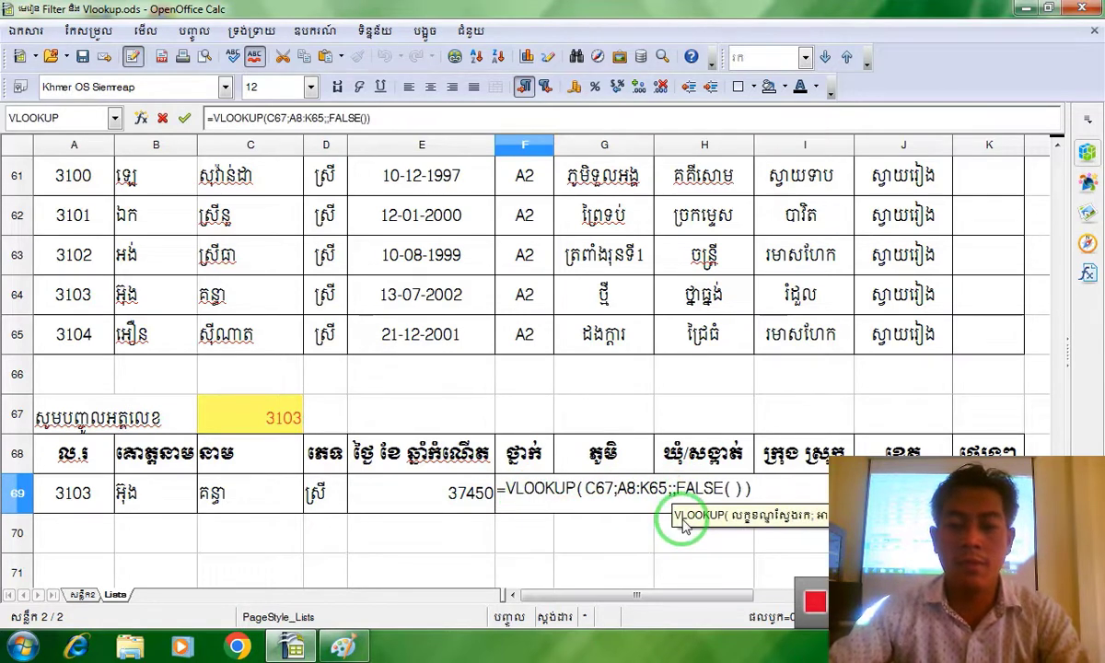
text(6)
key(Return)
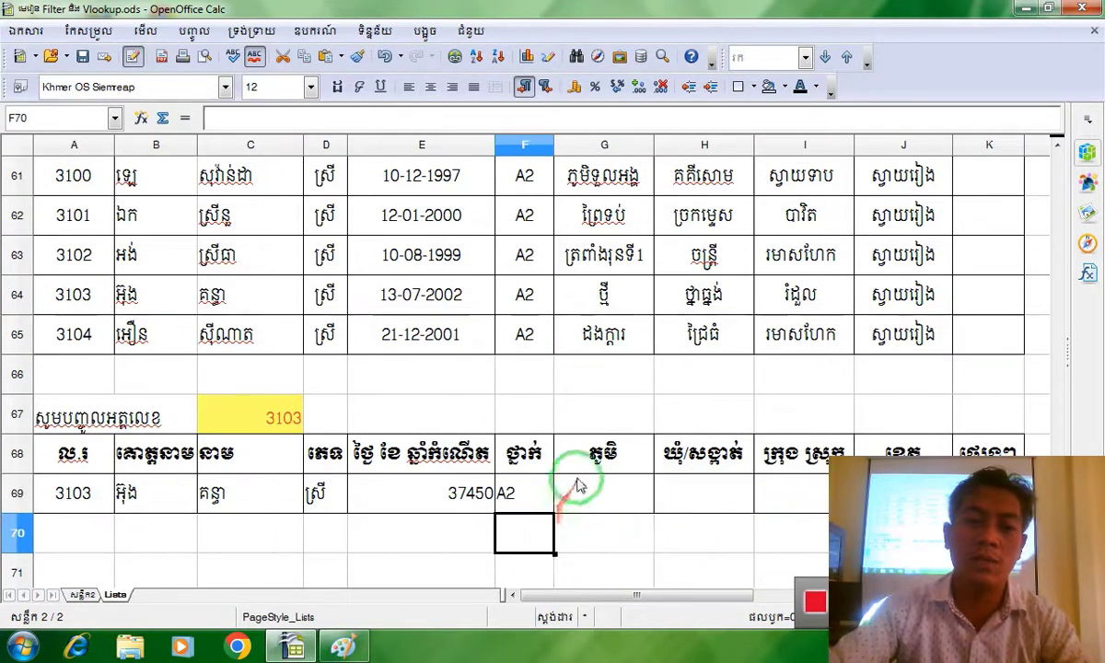
Center the range D69:K69 horizontally, and paste the VLOOKUP formula into G69 with column index 7.
drag(327, 492, 985, 495)
click(430, 86)
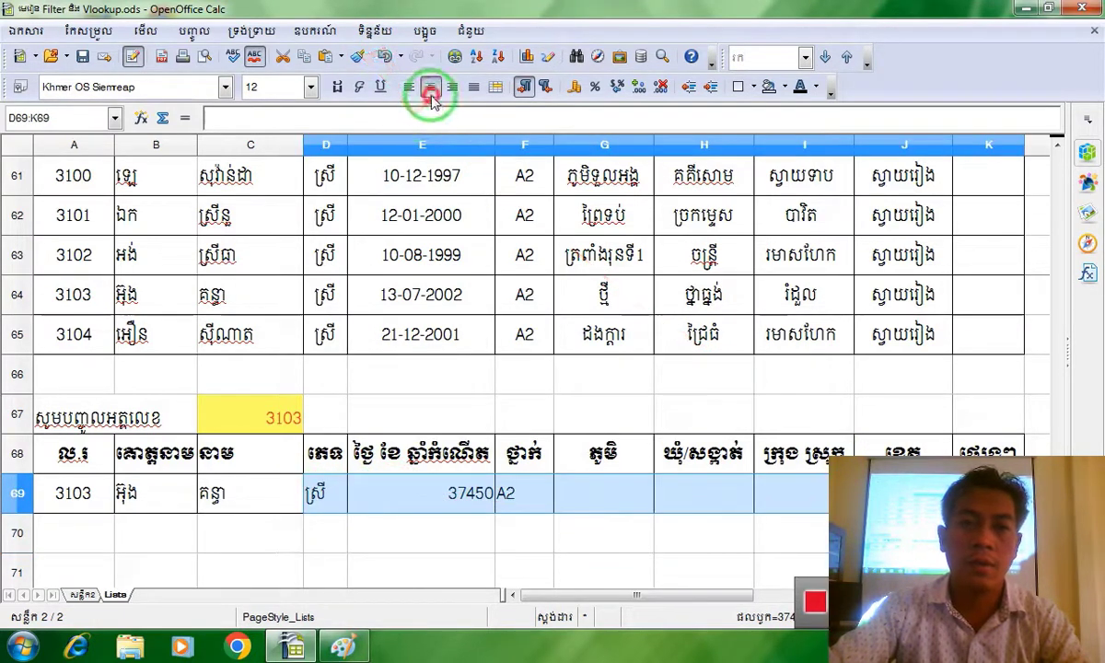
click(600, 495)
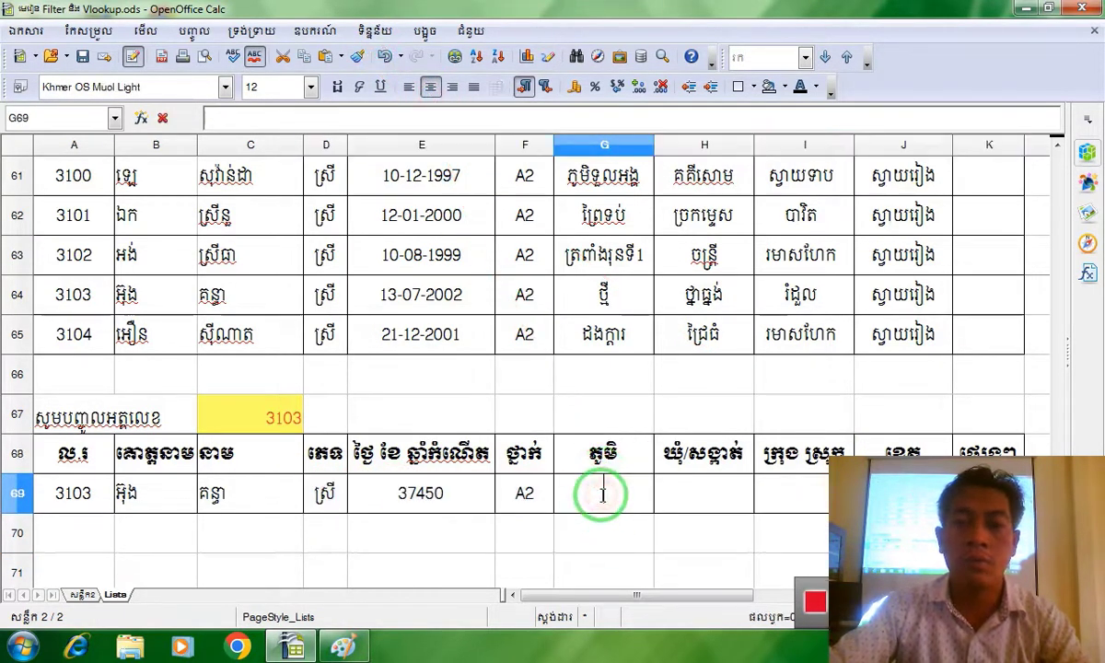
double_click(601, 494)
text(=VLOOKUP( C67;A8:K65;2;FALSE( )))
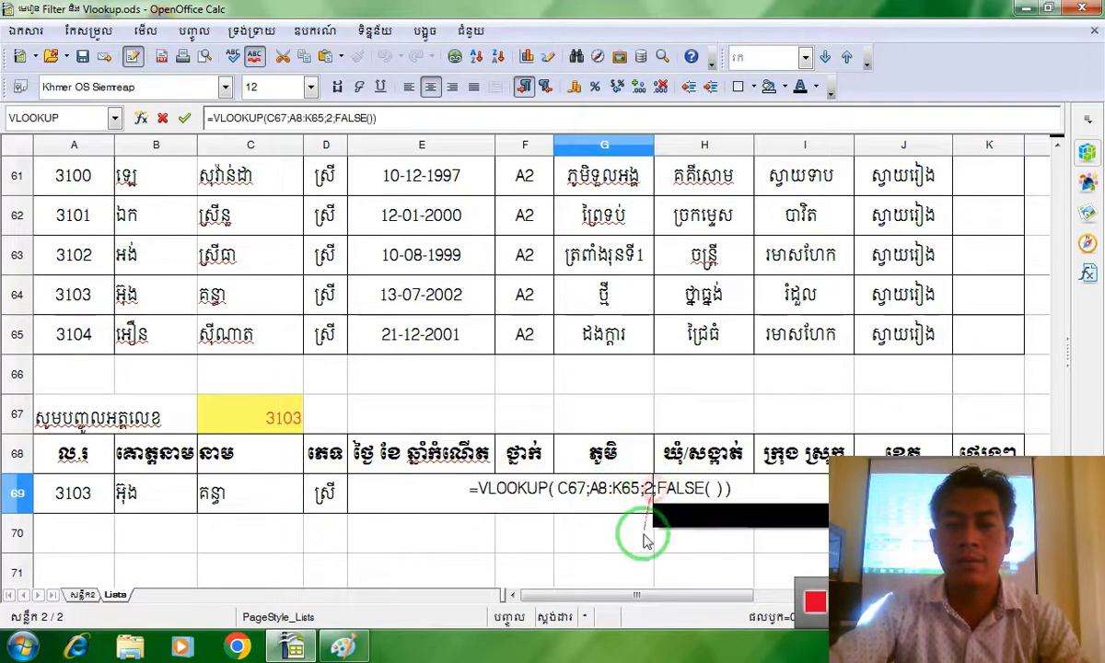
key(BackSpace)
text(7)
key(Tab)
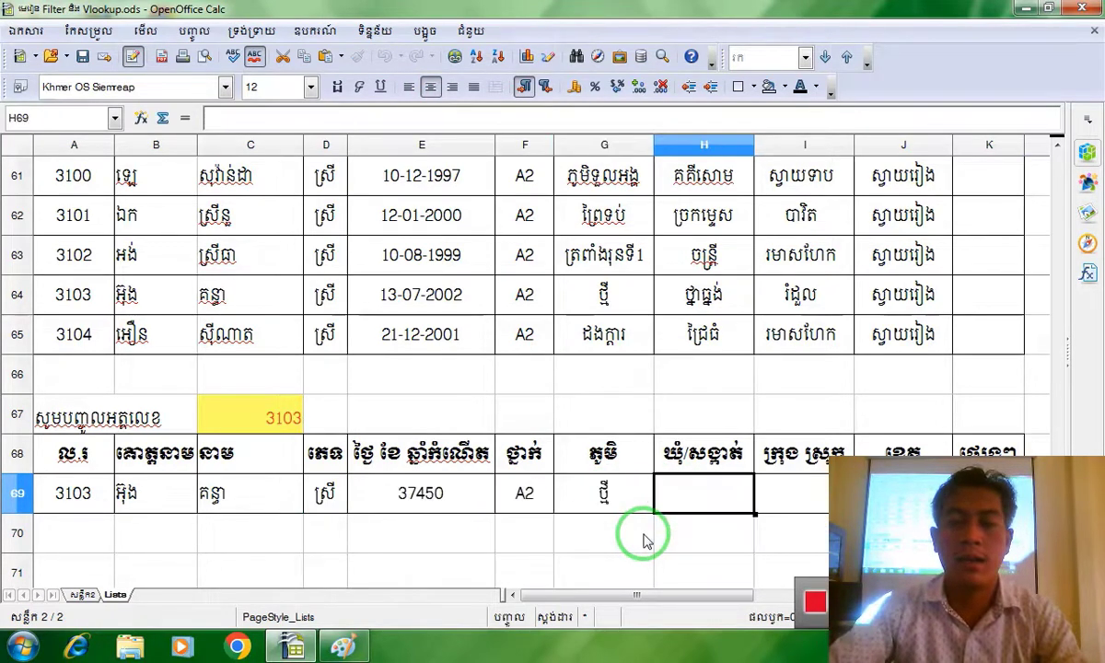
Paste the copied VLOOKUP formula into H69 and change its column index to 8.
click(696, 498)
text(=VLOOKUP( C67;A8:K65;2;FALSE( )))
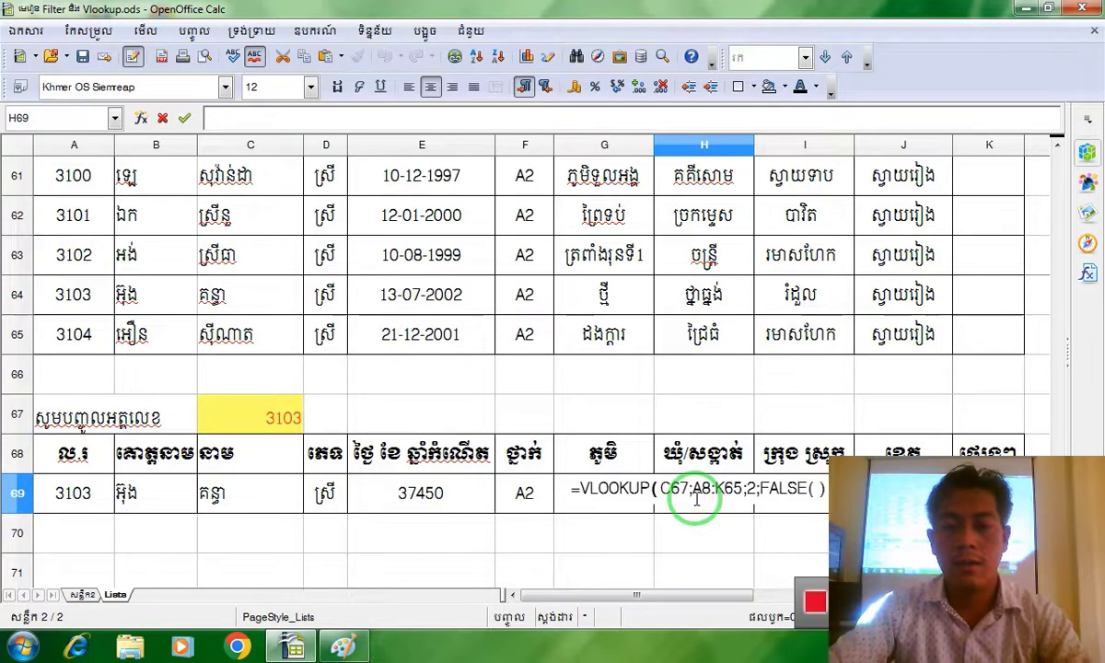
click(756, 492)
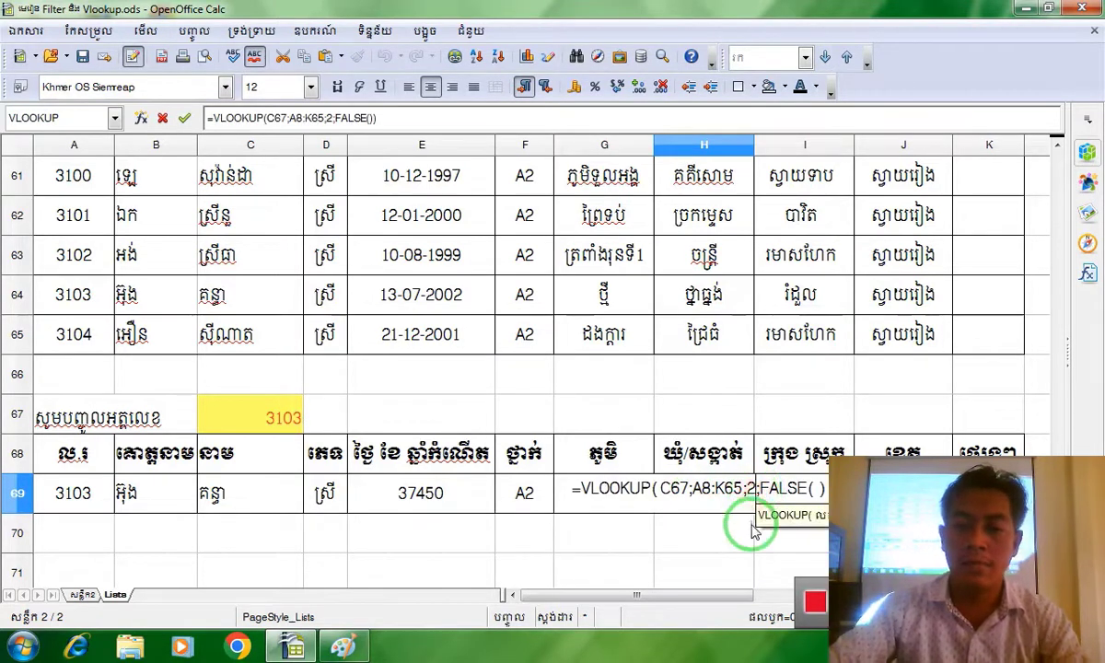
key(BackSpace)
text(8)
key(Tab)
Paste the VLOOKUP formula into I69 with column index 9 and into J69 with the index matching column J.
click(809, 498)
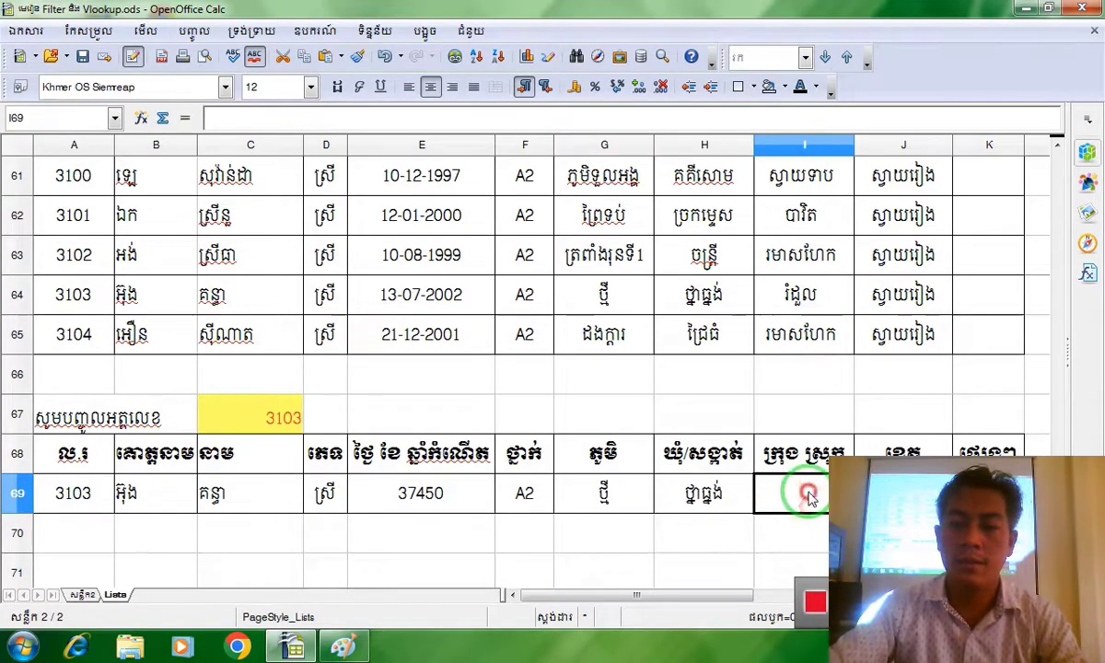
text(=VLOOKUP(C67;A8:K65;2;FALSE()))
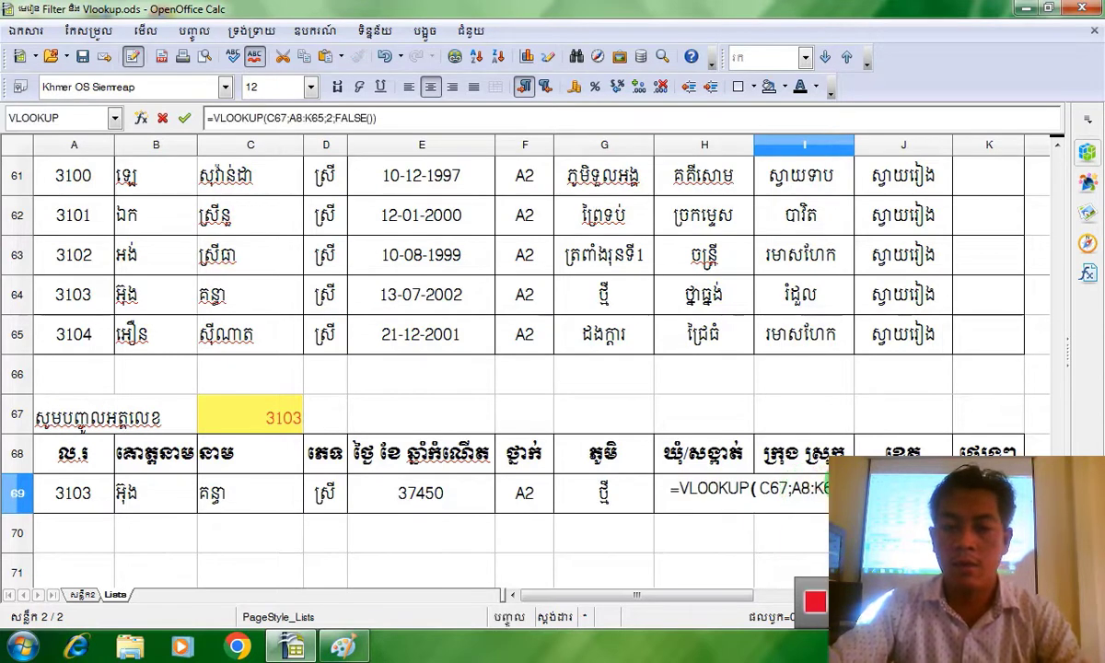
text(9)
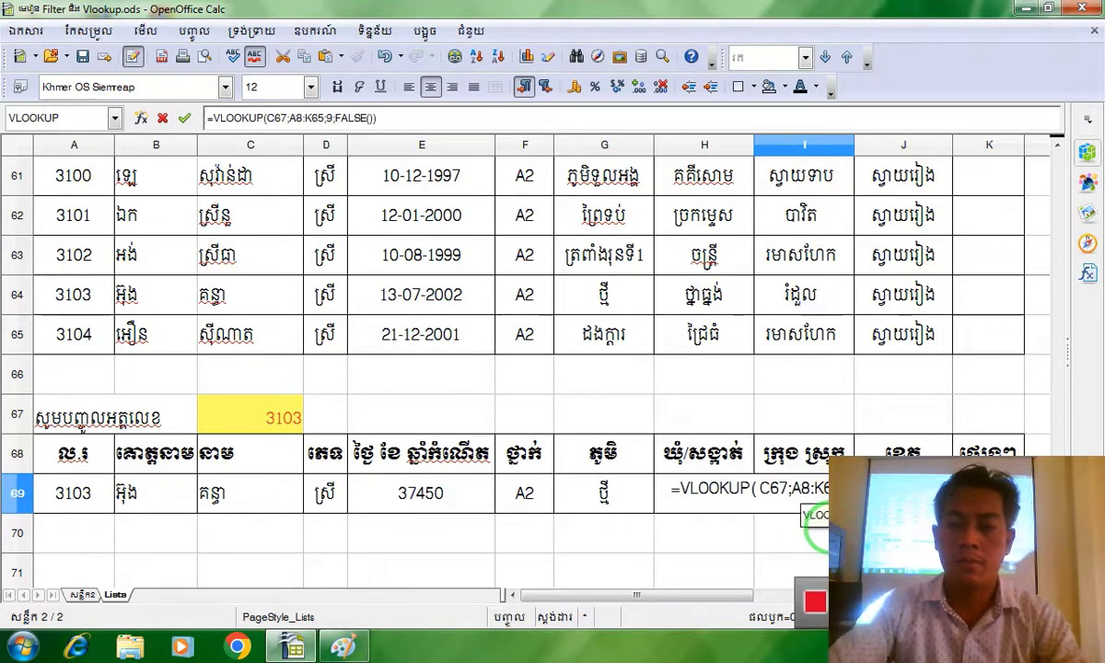
key(Tab)
text(=VLOOKUP(C67;A8:K65;2;FALSE()))
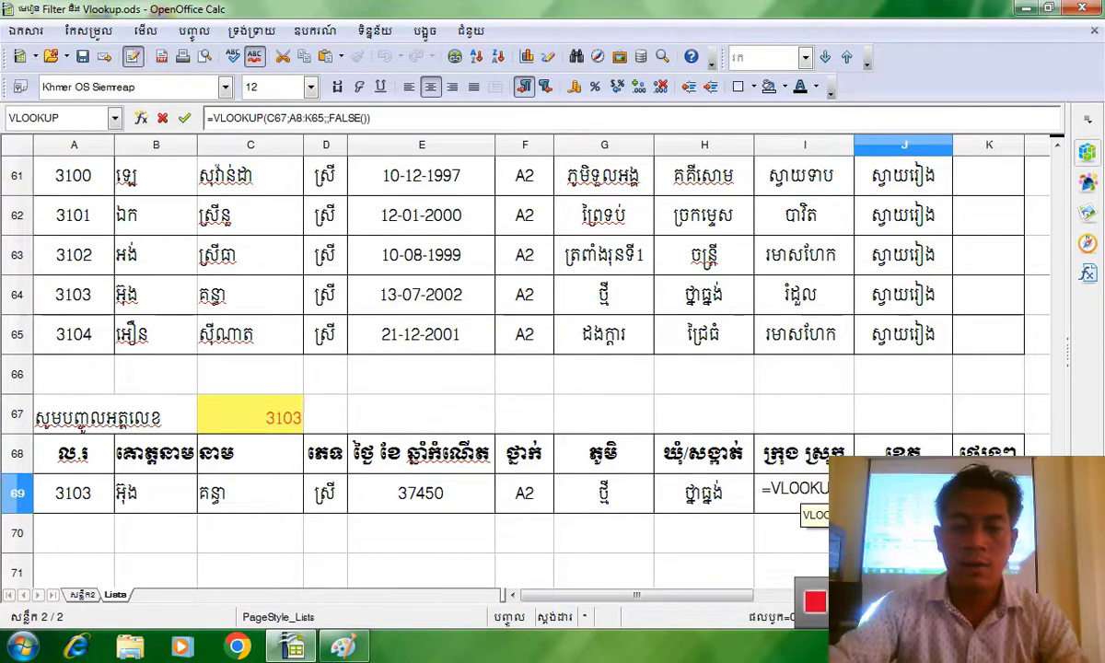
key(Tab)
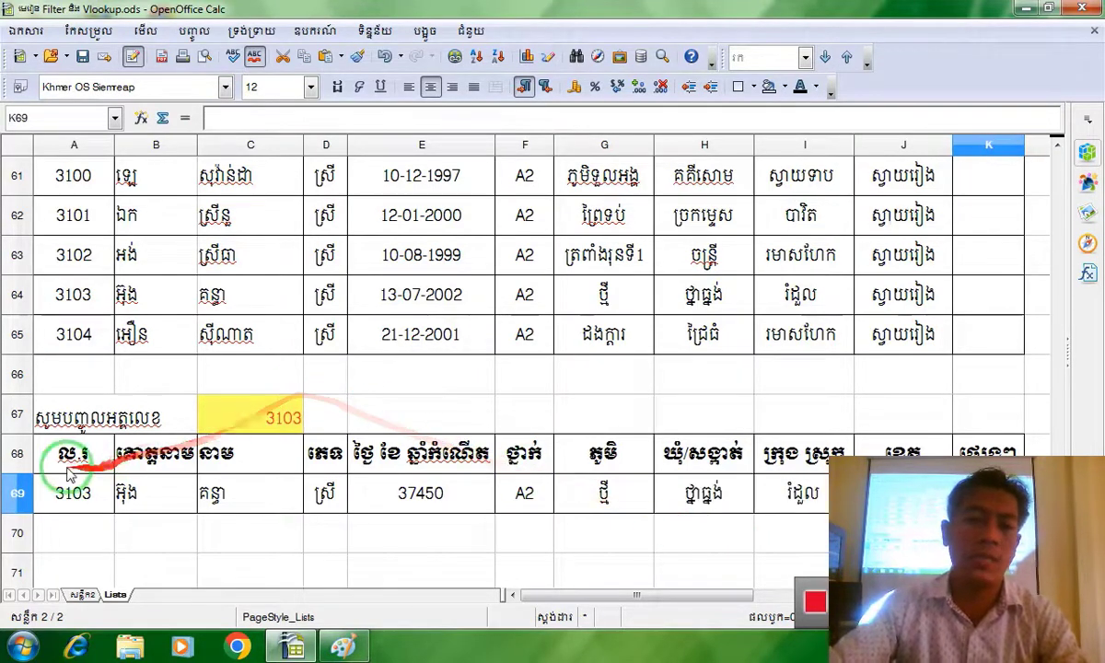
Test the completed lookup row by entering the ID number of the student in row 61 in cell C67.
click(283, 419)
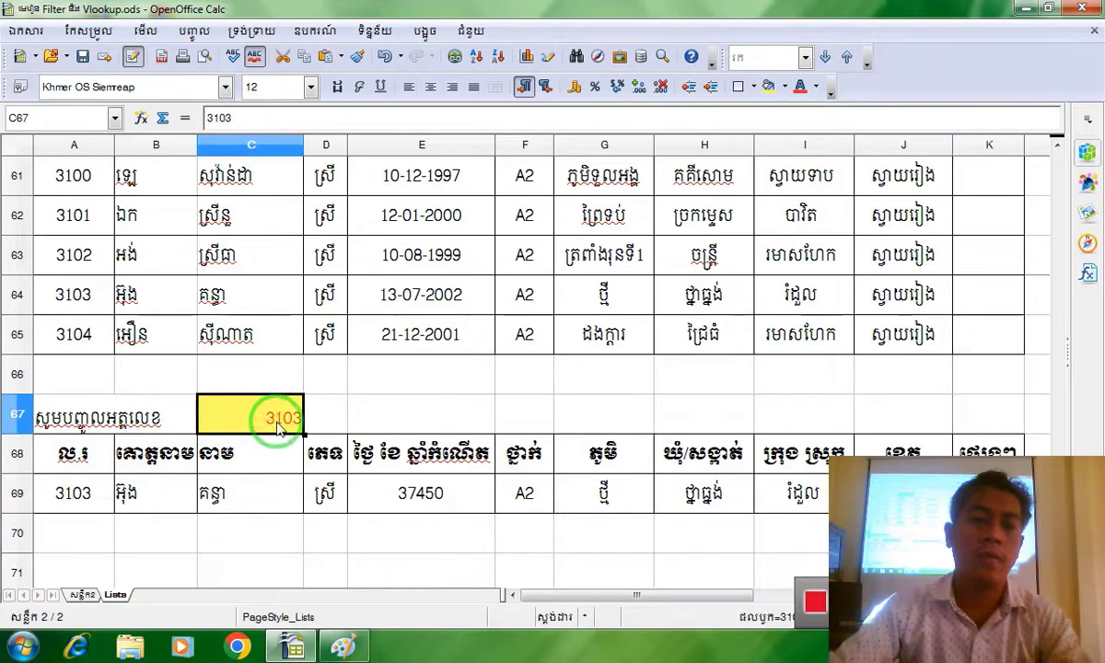
key(BackSpace)
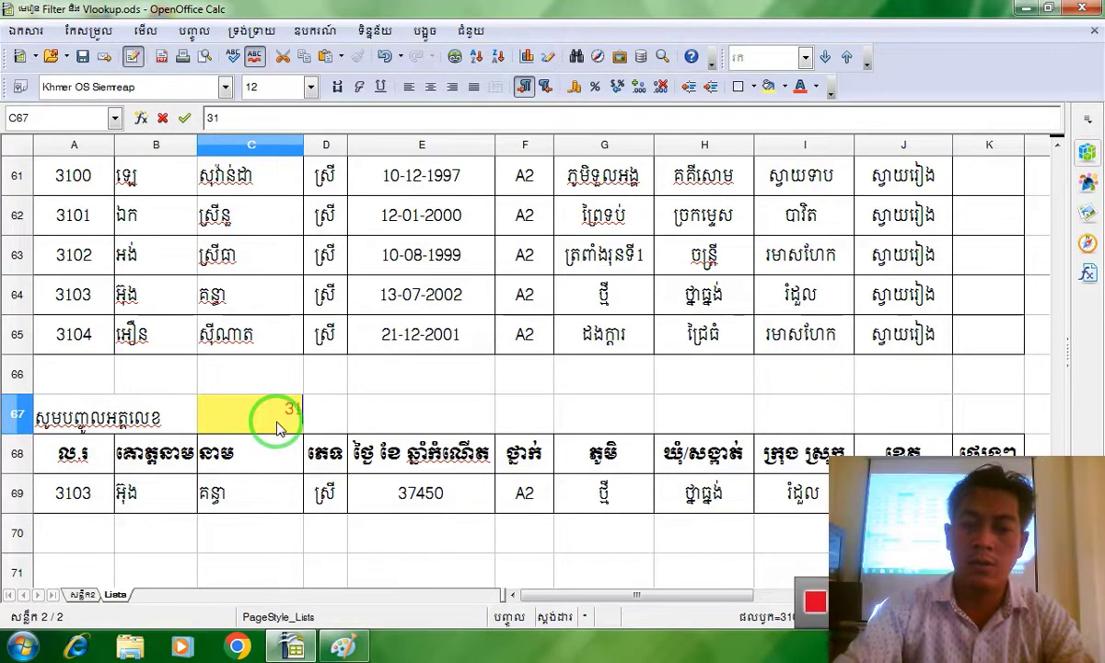
key(Return)
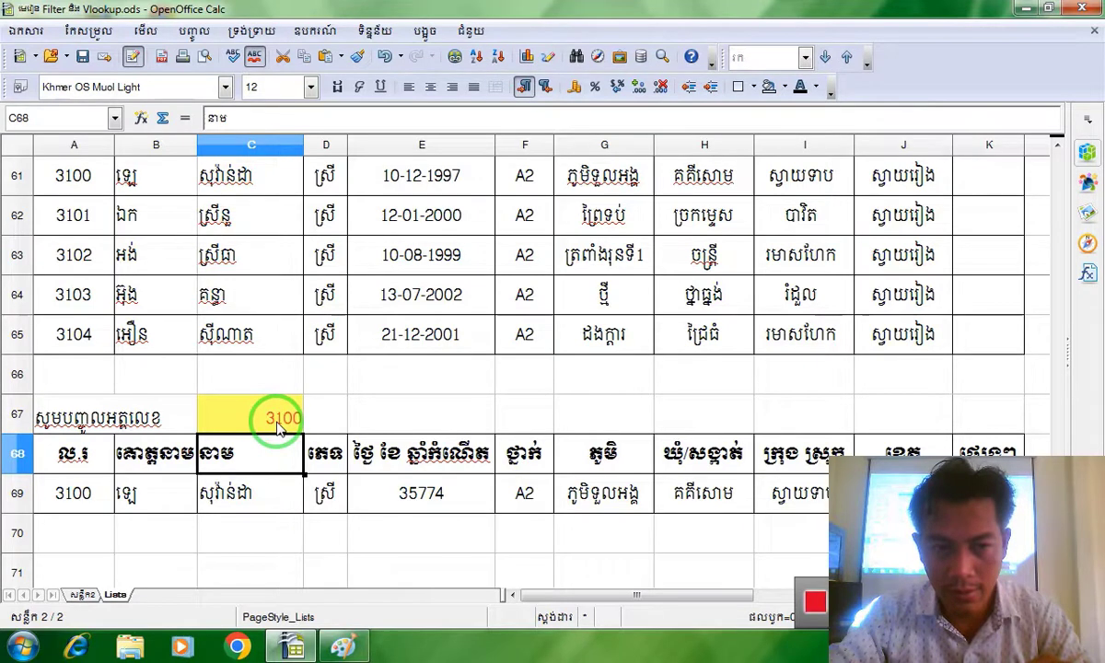
Try to save the spreadsheet under its current file name.
key(ctrl+s)
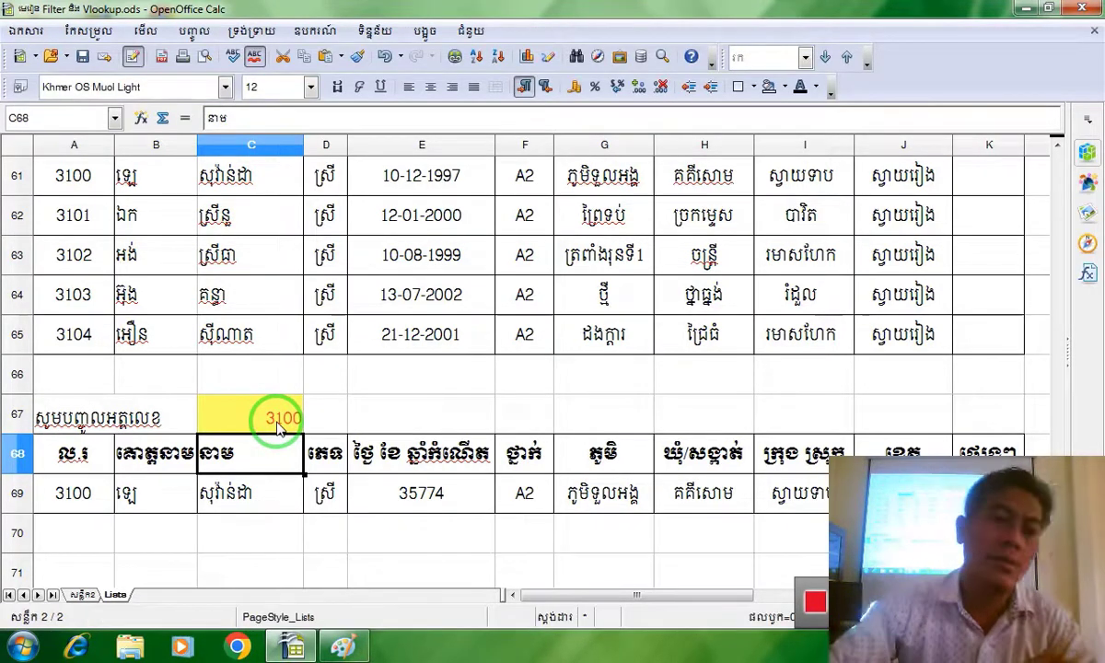
click(83, 58)
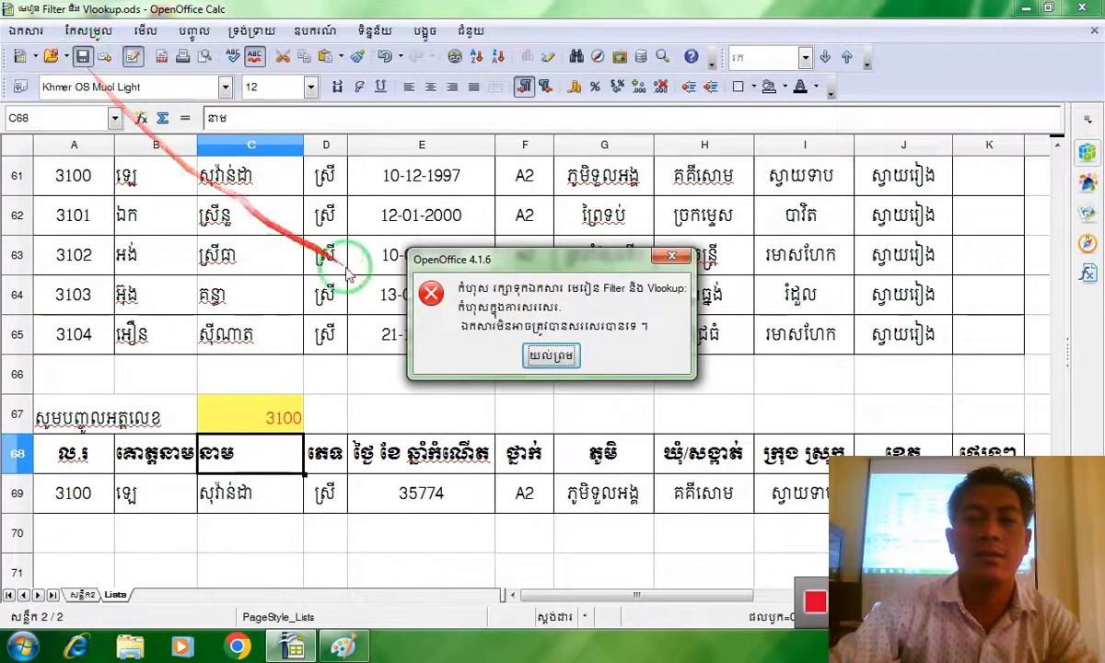
click(551, 355)
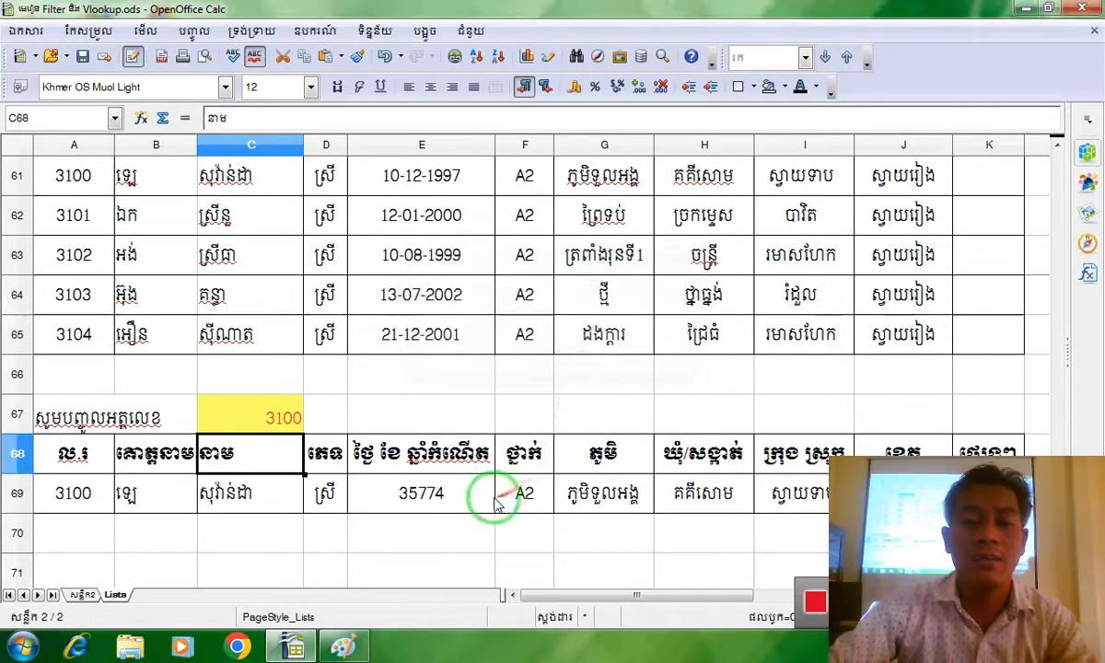
click(83, 58)
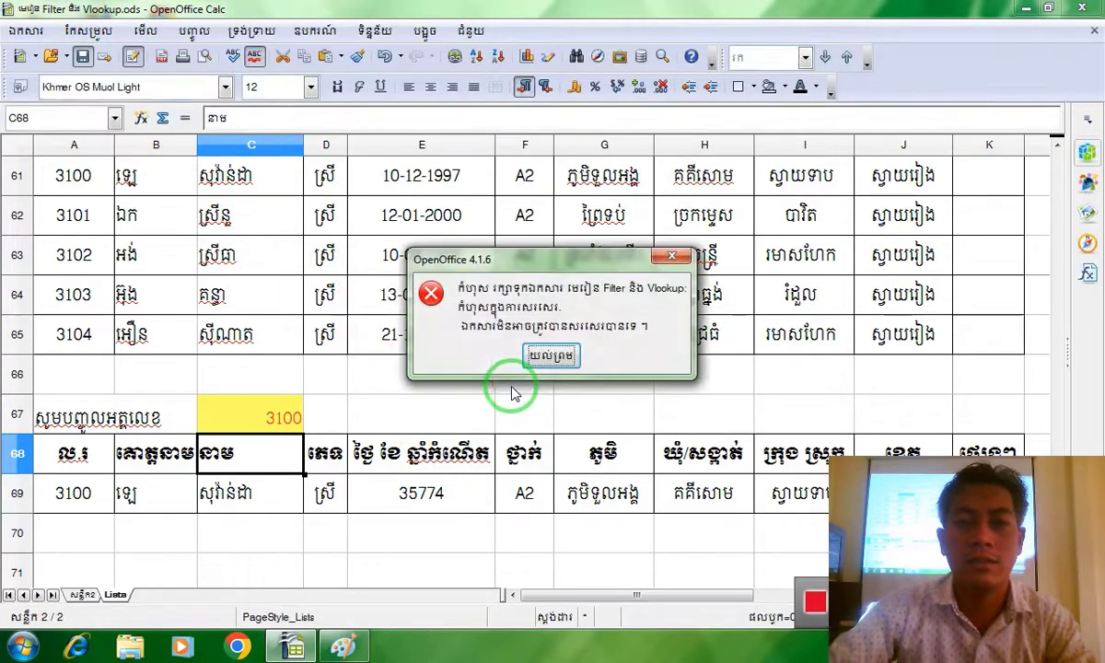
click(536, 358)
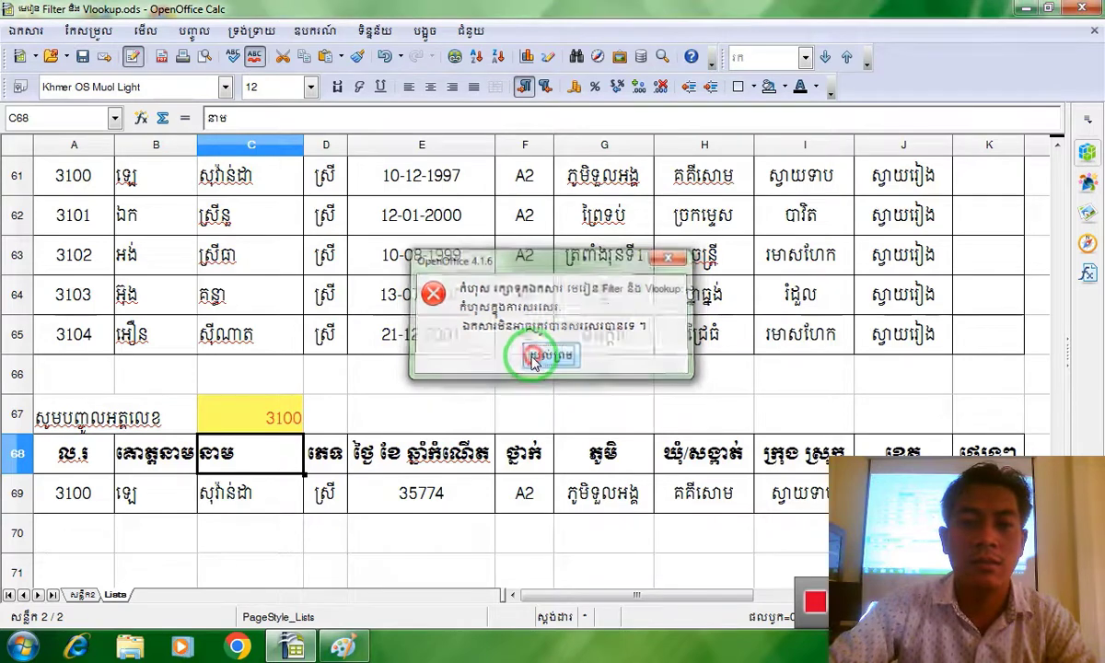
click(25, 32)
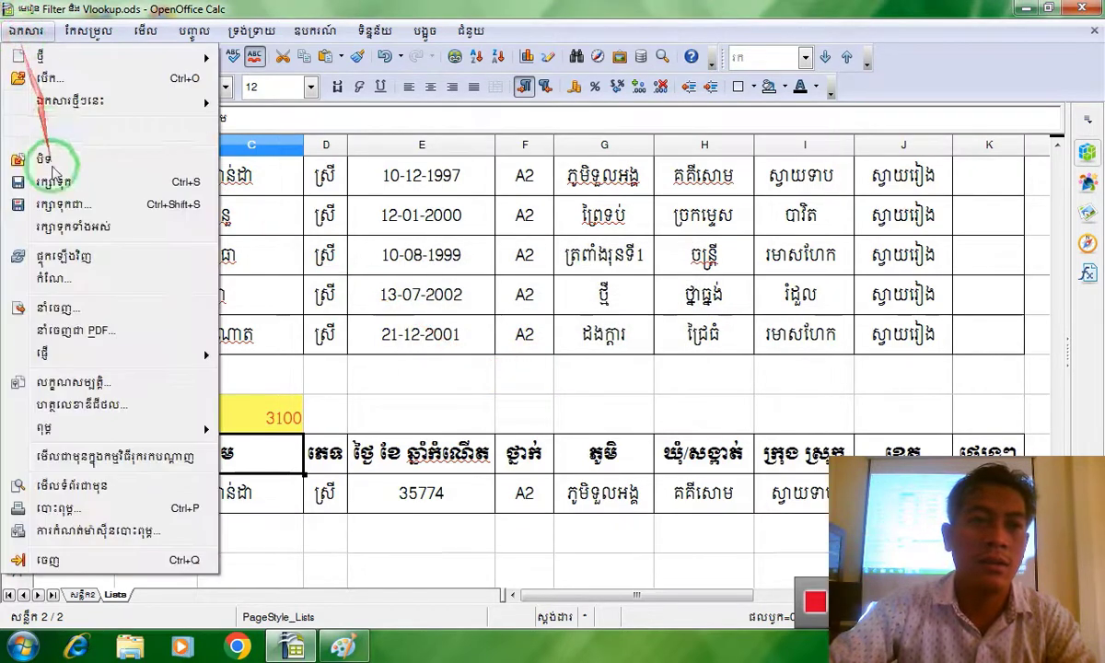
click(74, 181)
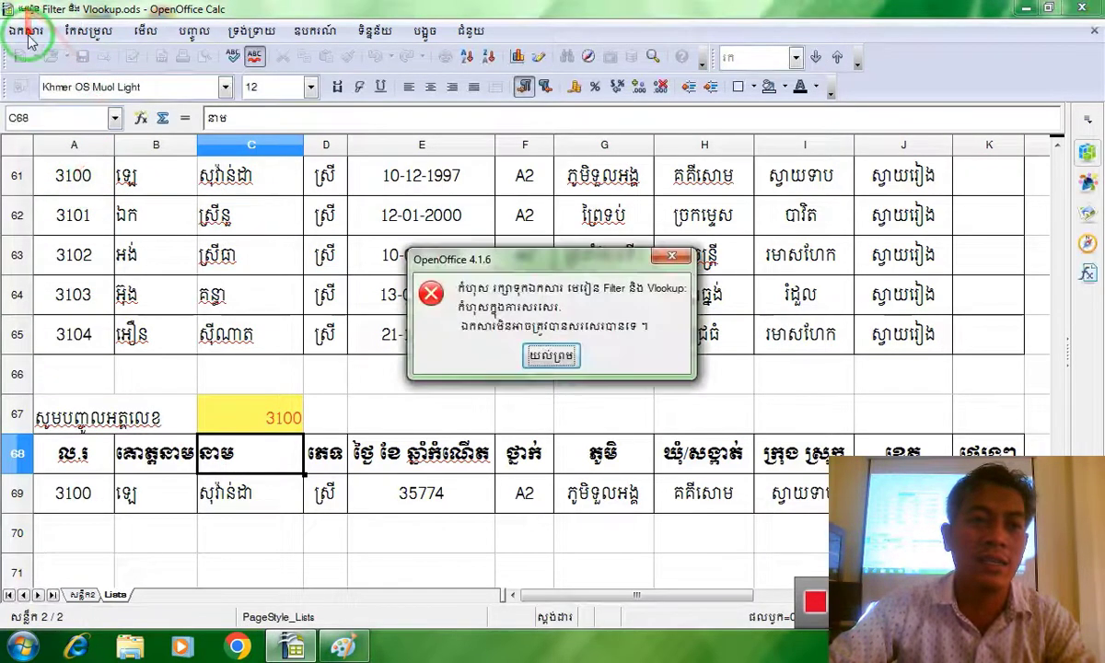
click(555, 359)
click(539, 267)
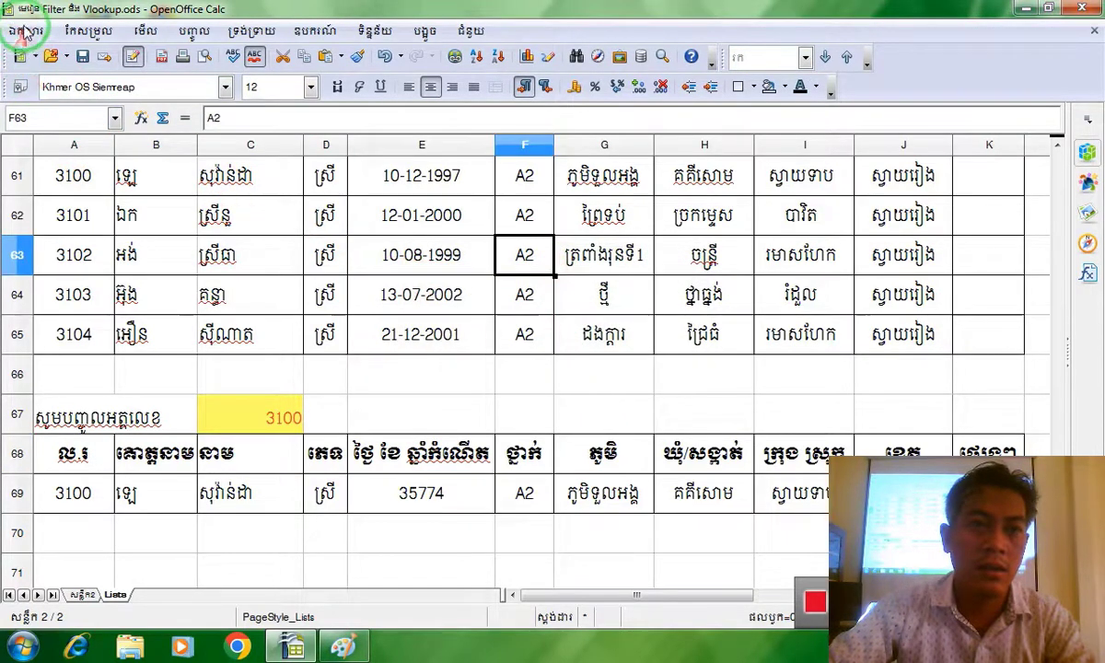
Try to save the spreadsheet to the Desktop under its current name, replacing the existing file.
click(26, 32)
click(66, 200)
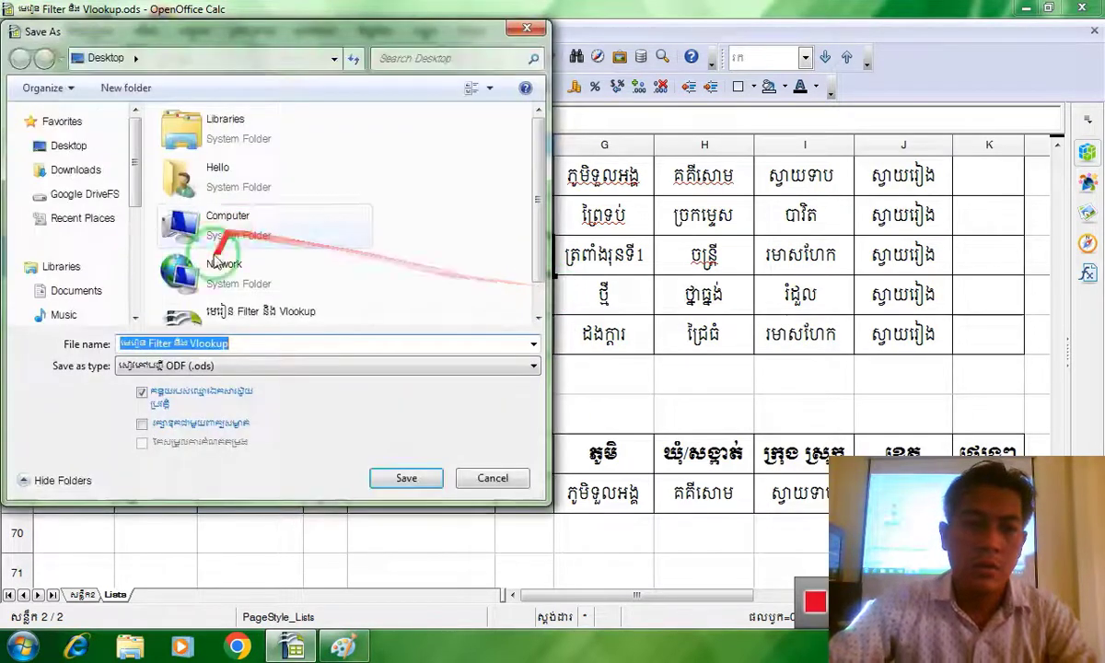
click(67, 146)
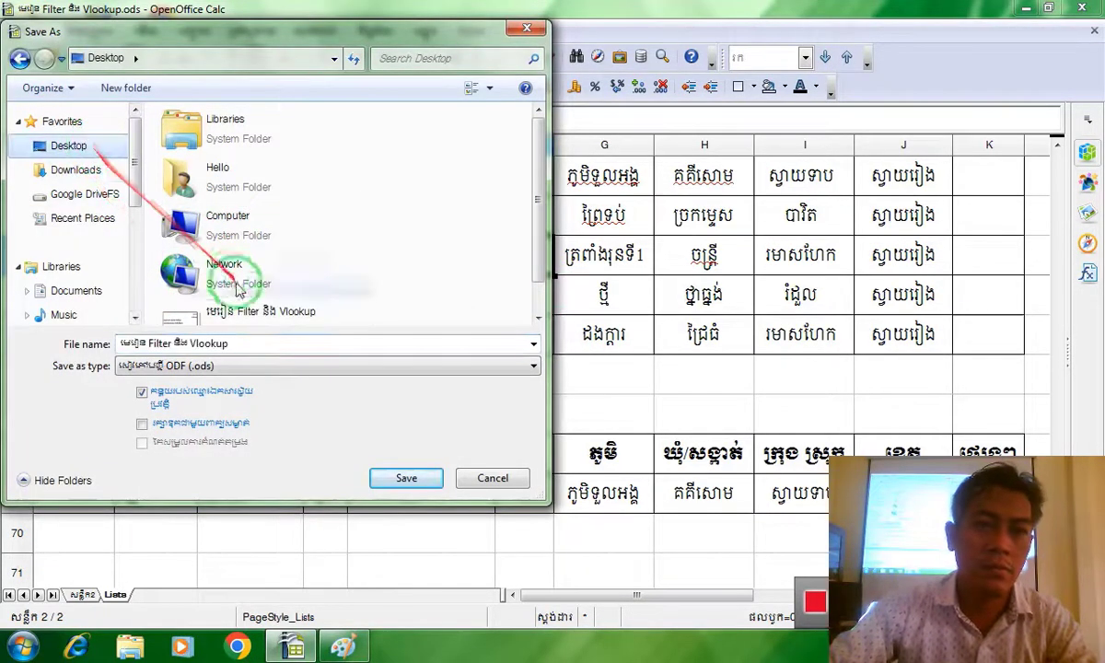
click(407, 478)
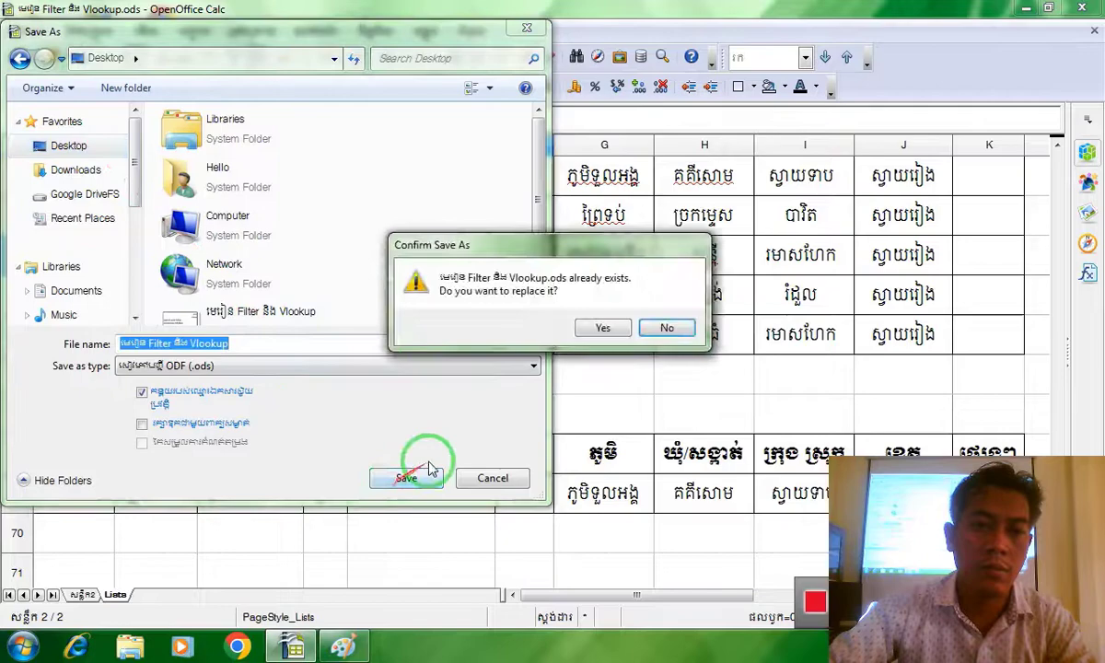
click(616, 334)
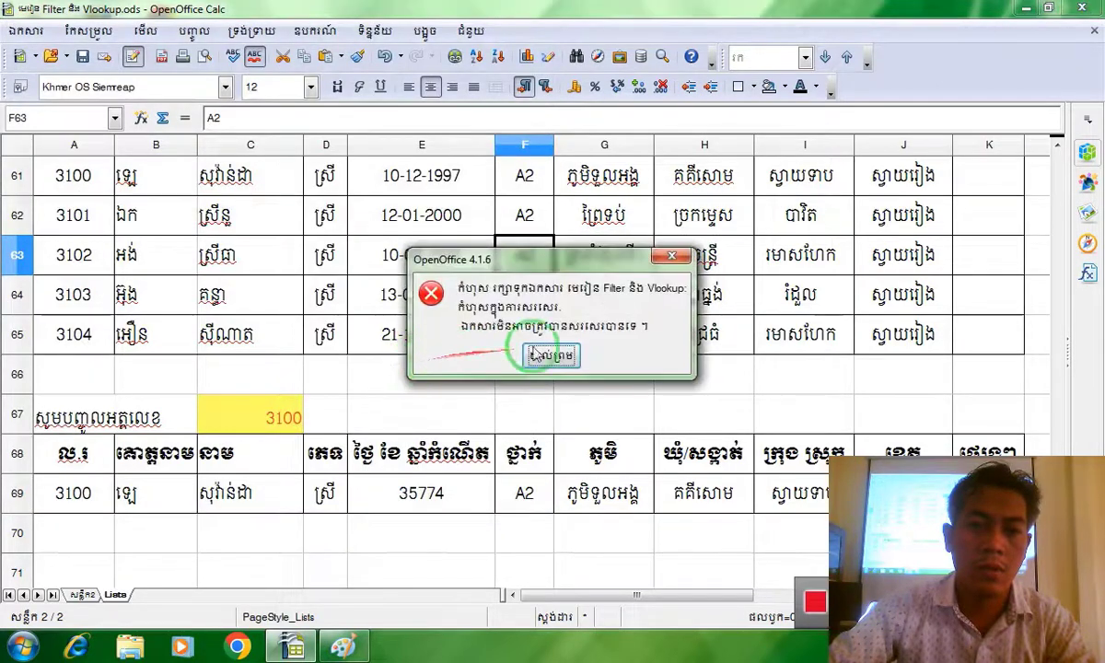
click(537, 355)
Save the spreadsheet under the new file name vlookup.ods.
click(23, 33)
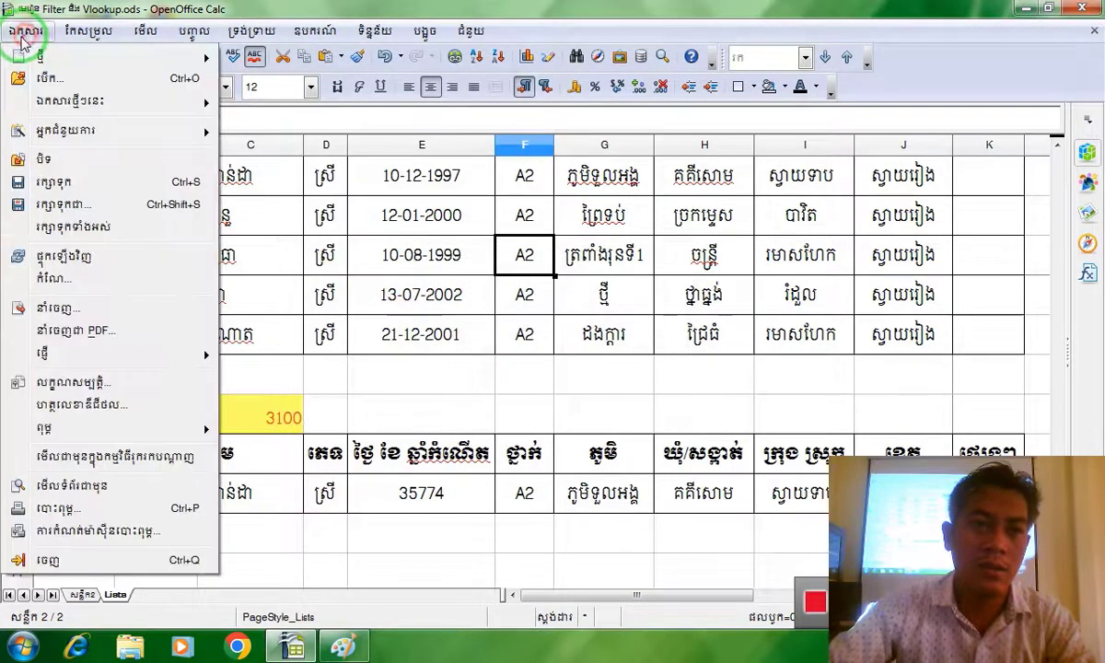
click(582, 304)
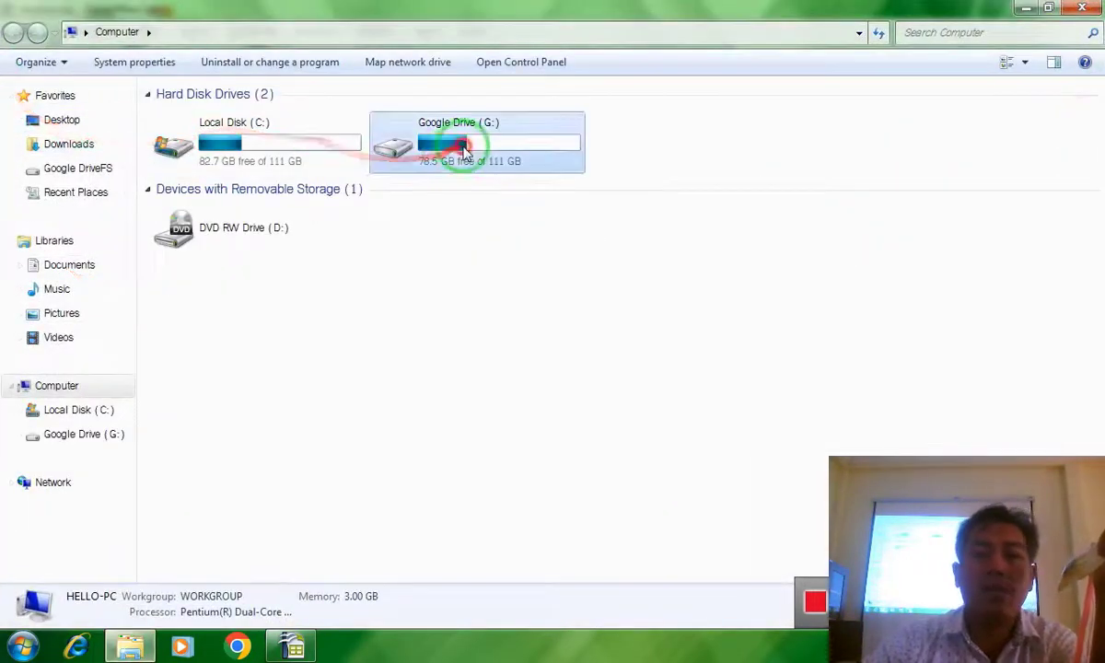
In Windows Explorer, open the សាលាគរុកោសល្យ folder inside My Drive on Google Drive (G:).
double_click(474, 158)
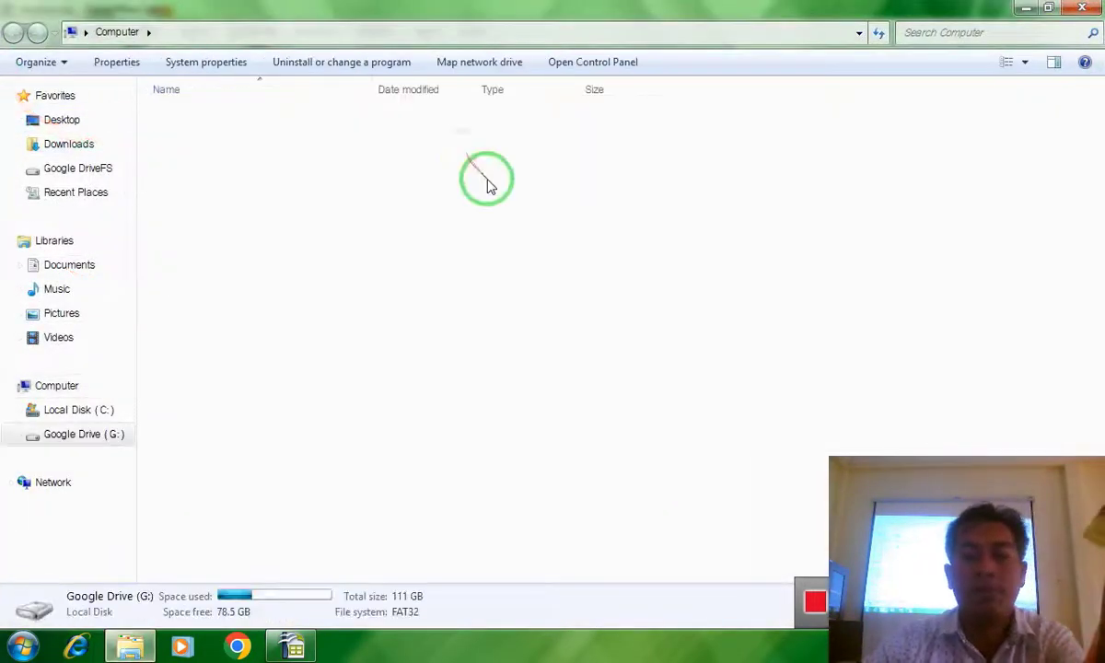
double_click(229, 117)
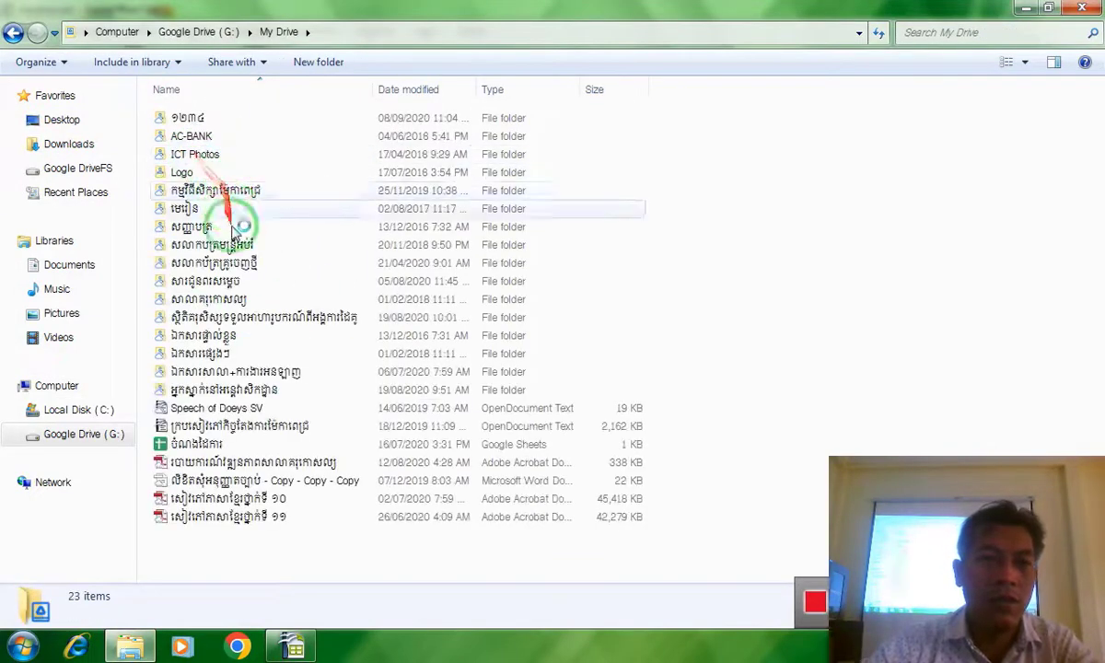
scroll(279, 410, down, 4)
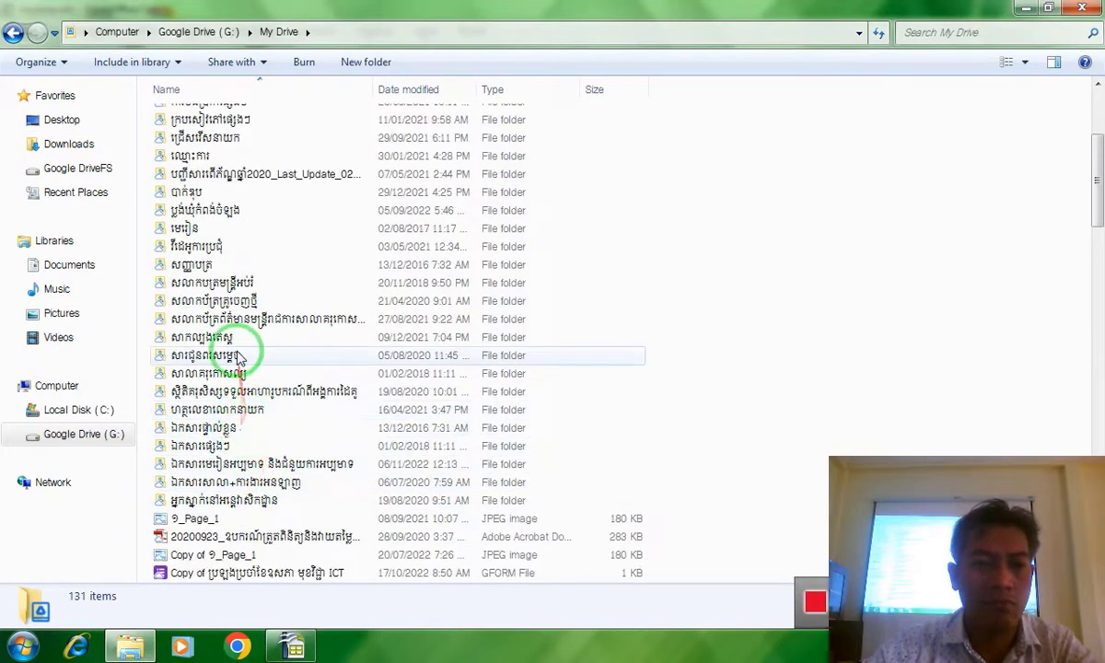
click(235, 375)
double_click(235, 375)
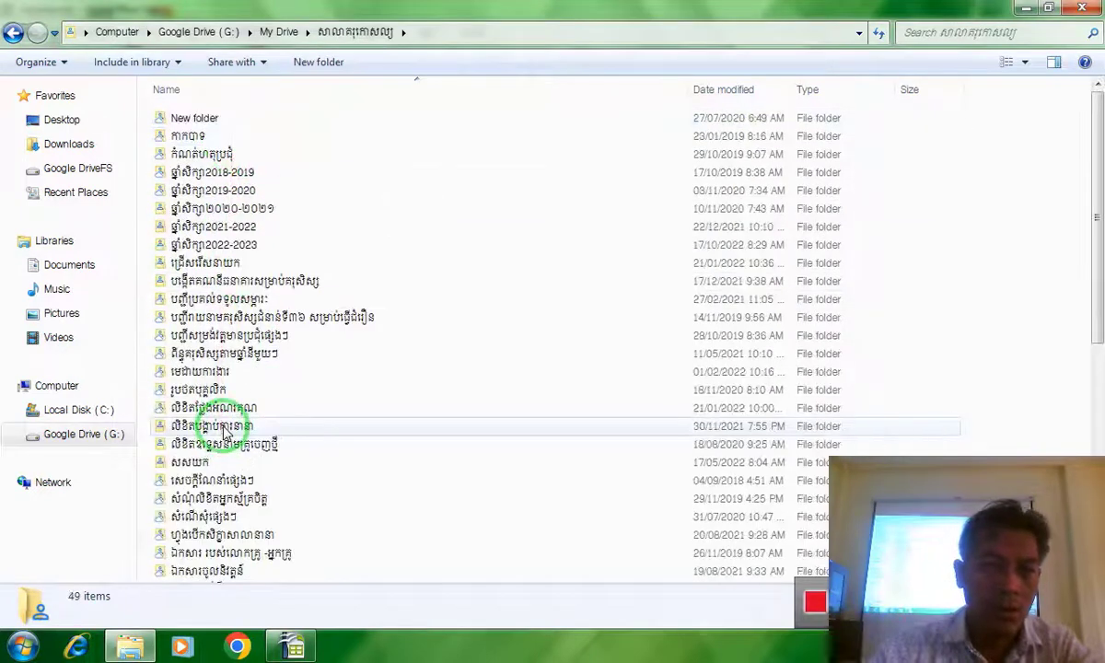
Open the last PDF guide in the គំរូលិខិតរដ្ឋបាល folder inside សេចក្តីណែនាំផ្សេងៗ.
double_click(230, 480)
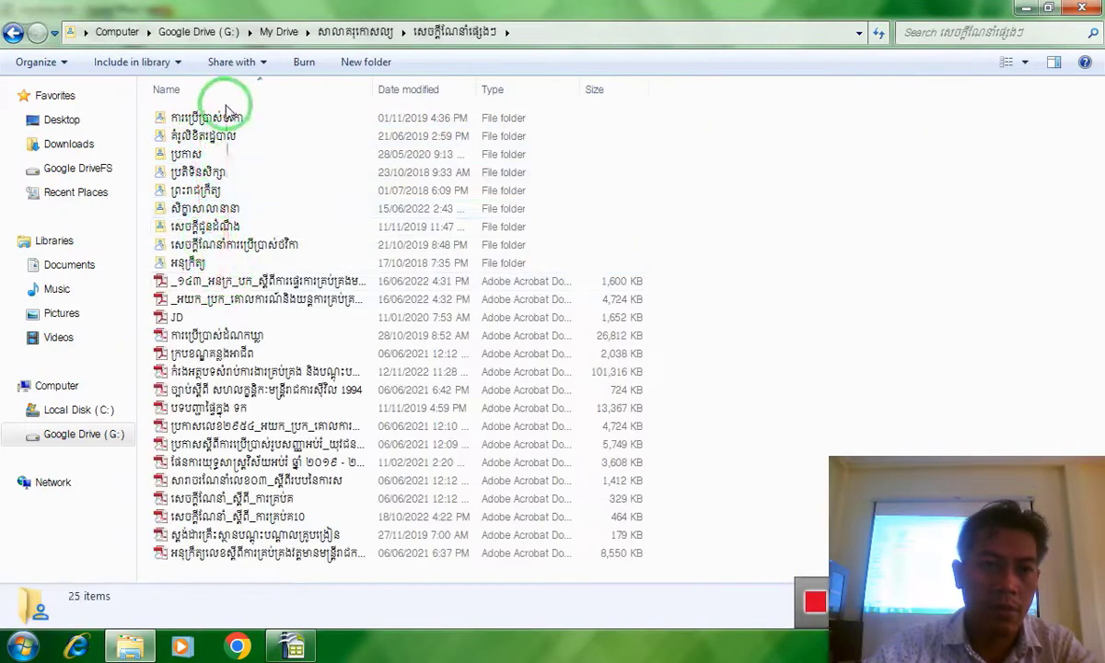
click(230, 138)
double_click(230, 138)
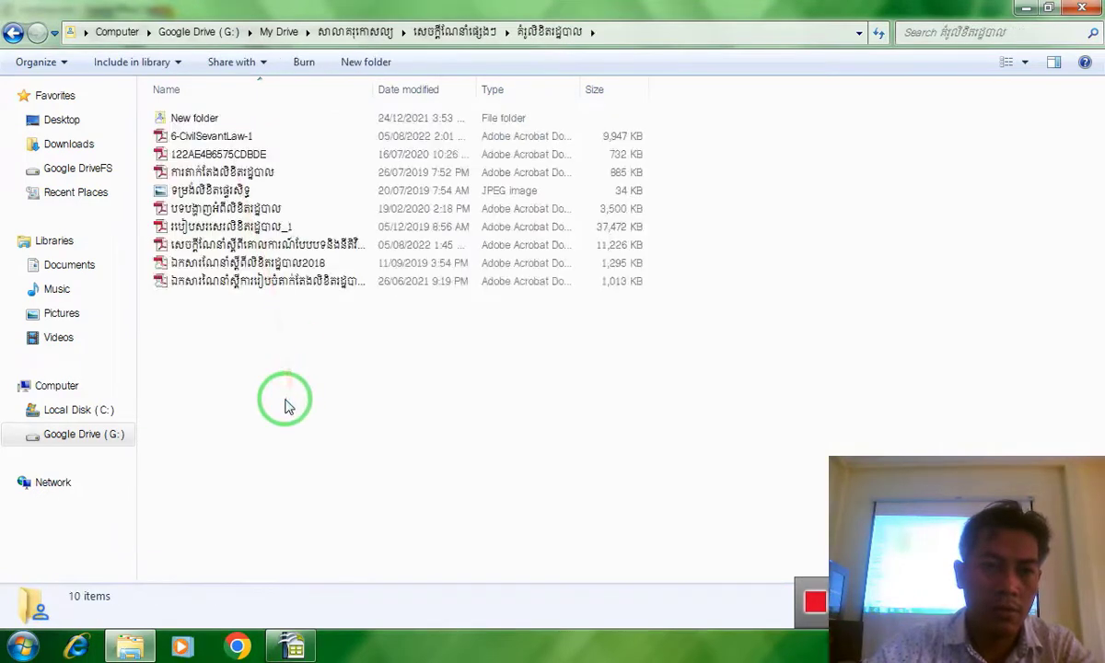
click(309, 284)
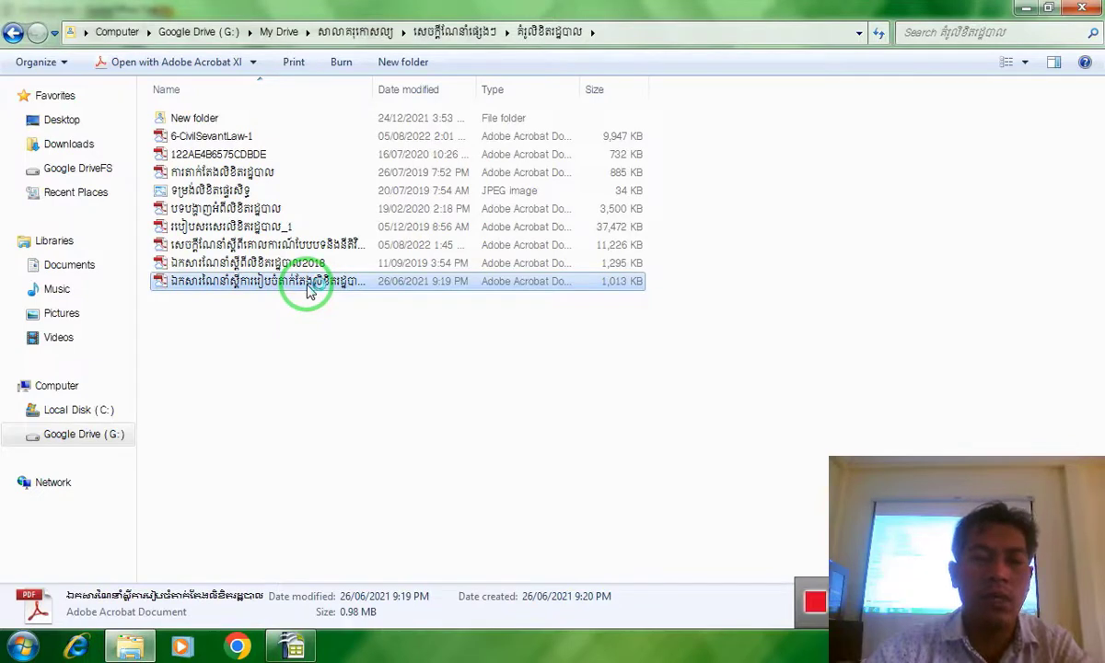
double_click(308, 283)
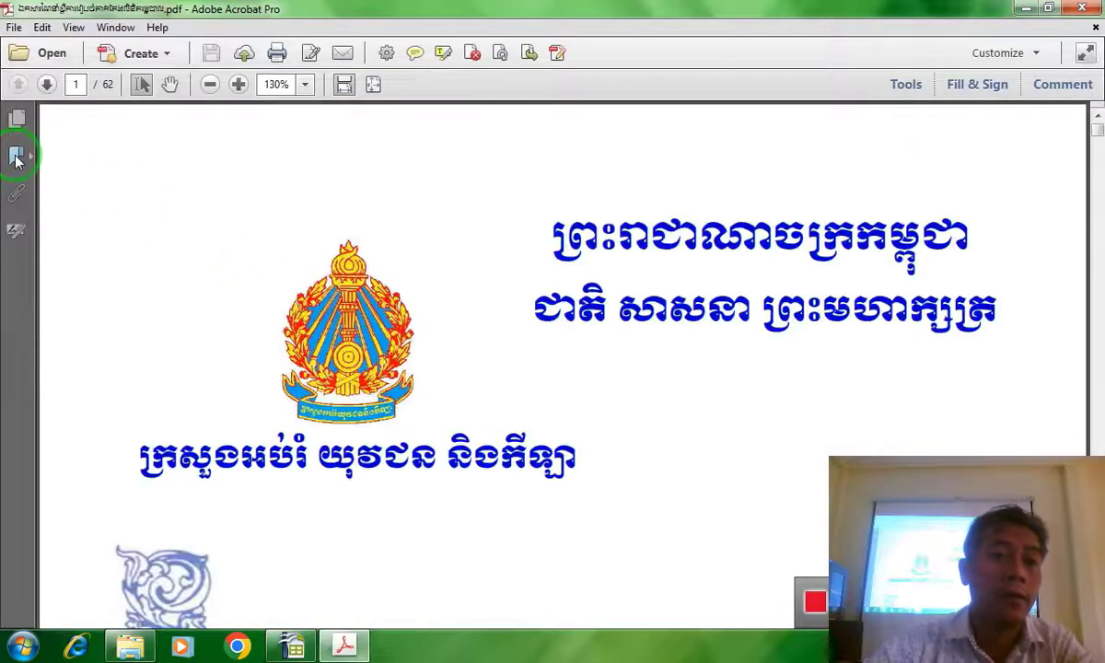
Show the page thumbnails of the PDF and go to page 61 near the end of the document.
click(15, 160)
click(19, 117)
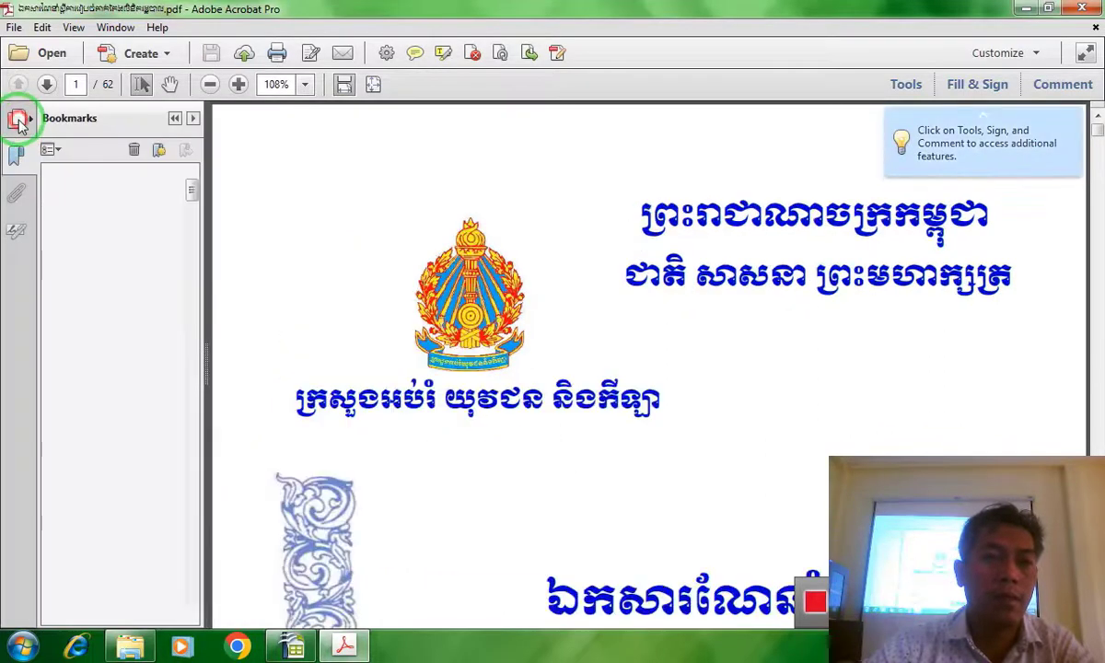
drag(192, 190, 182, 626)
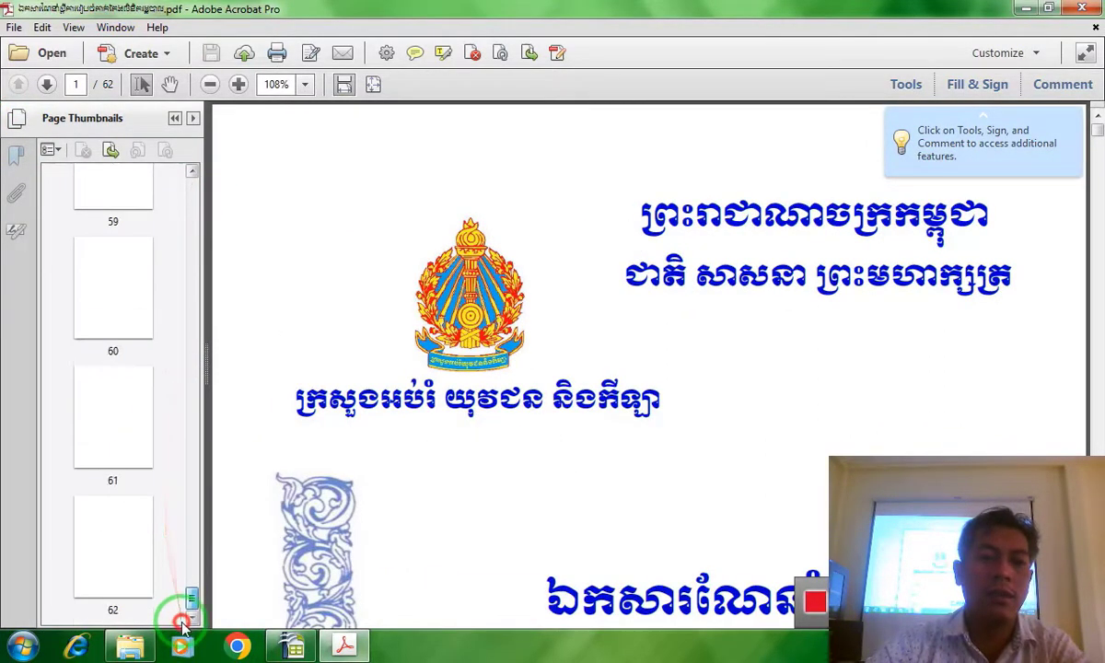
click(116, 518)
click(129, 437)
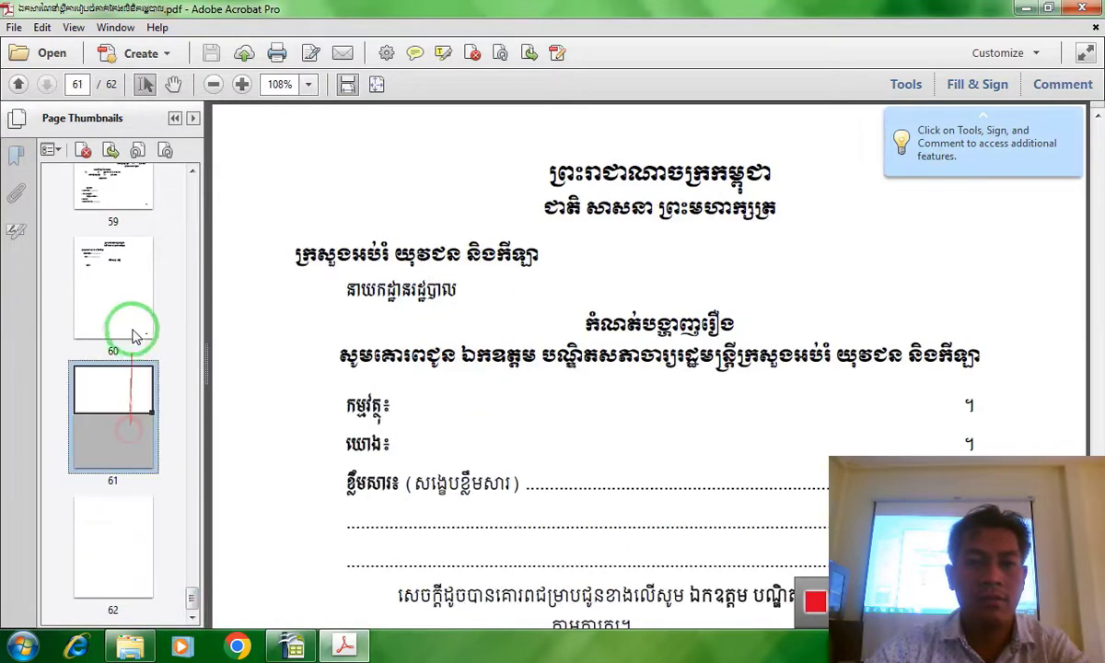
Examine the blank name, gender, birth date and birthplace fields of the certificate form on page 61, and close the PDF.
scroll(663, 415, down, 2)
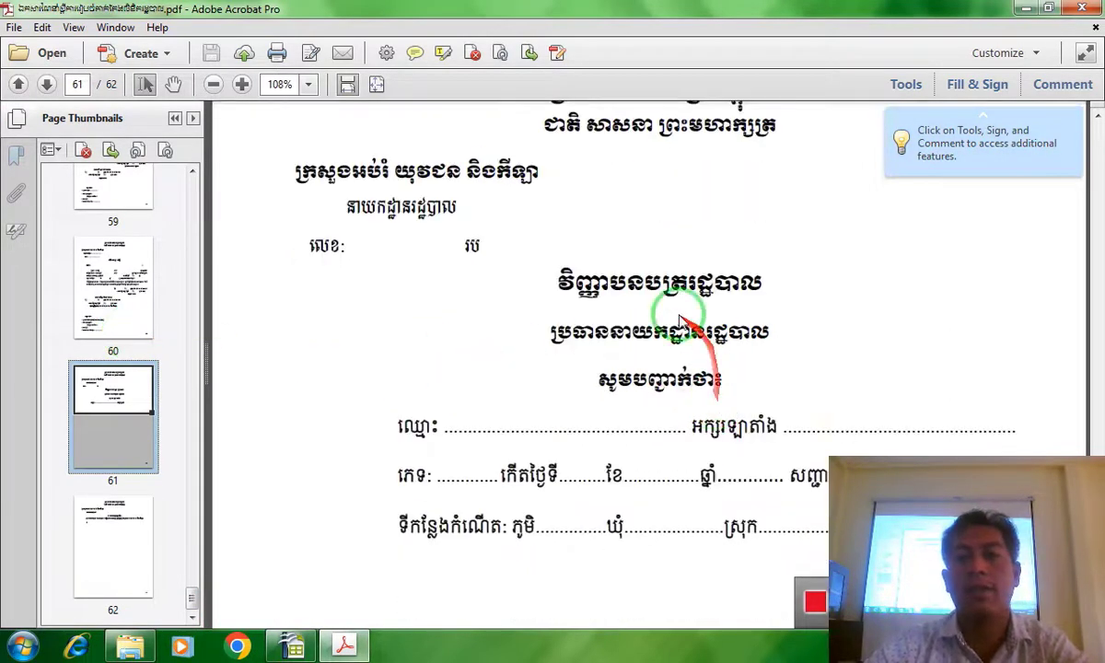
scroll(617, 302, down, 3)
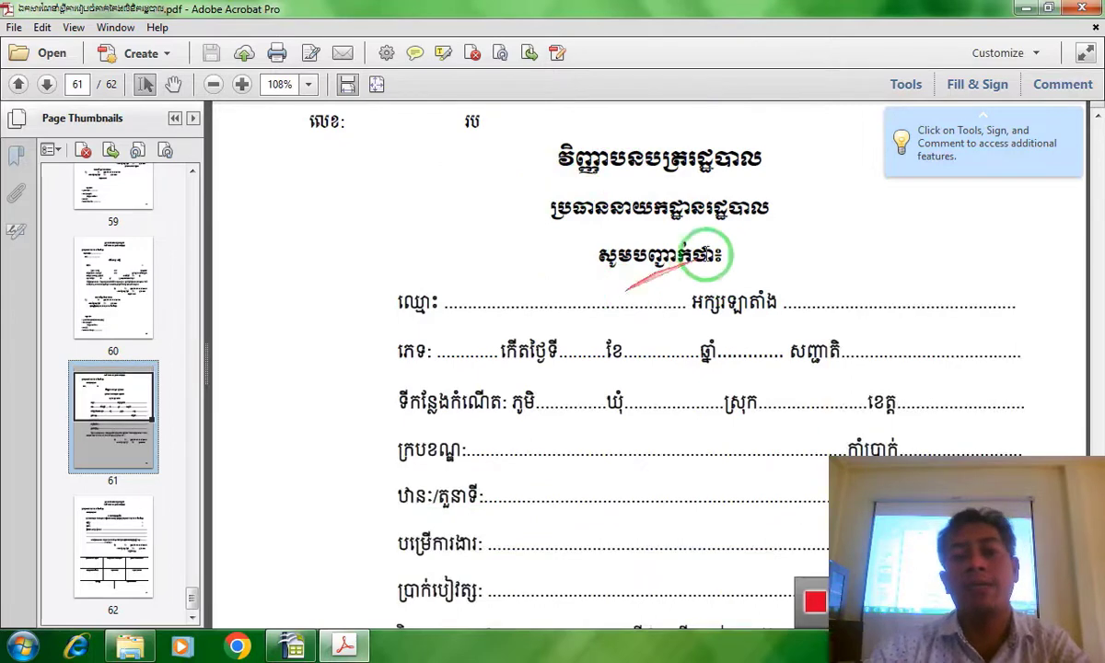
scroll(619, 188, down, 2)
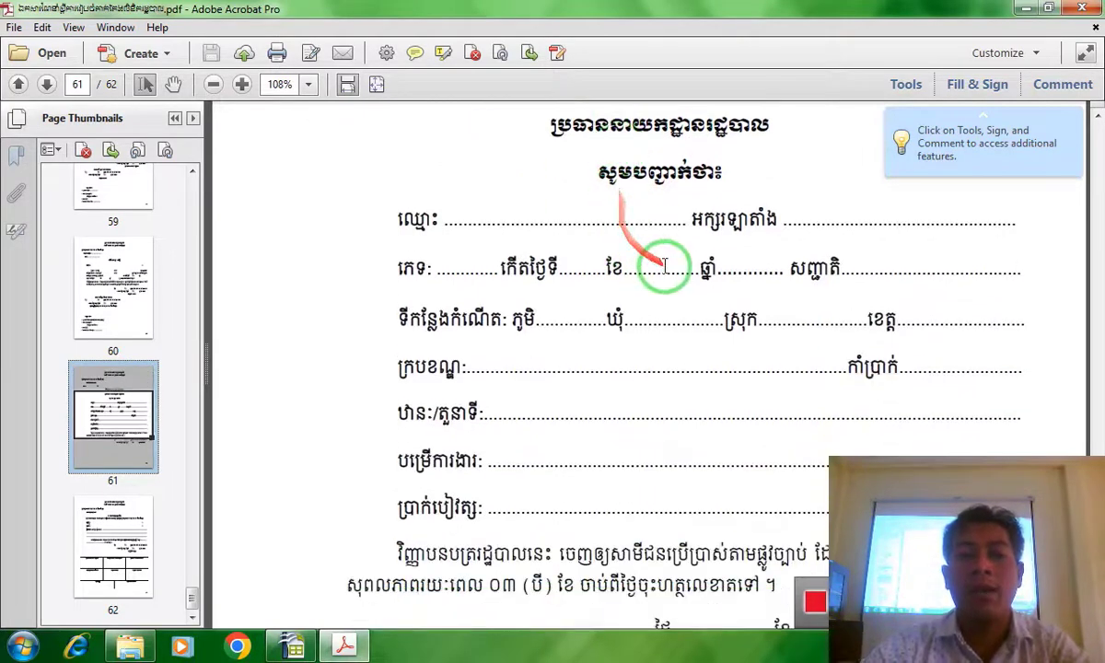
mouse_move(588, 293)
mouse_down()
mouse_move(410, 419)
mouse_move(503, 470)
mouse_up()
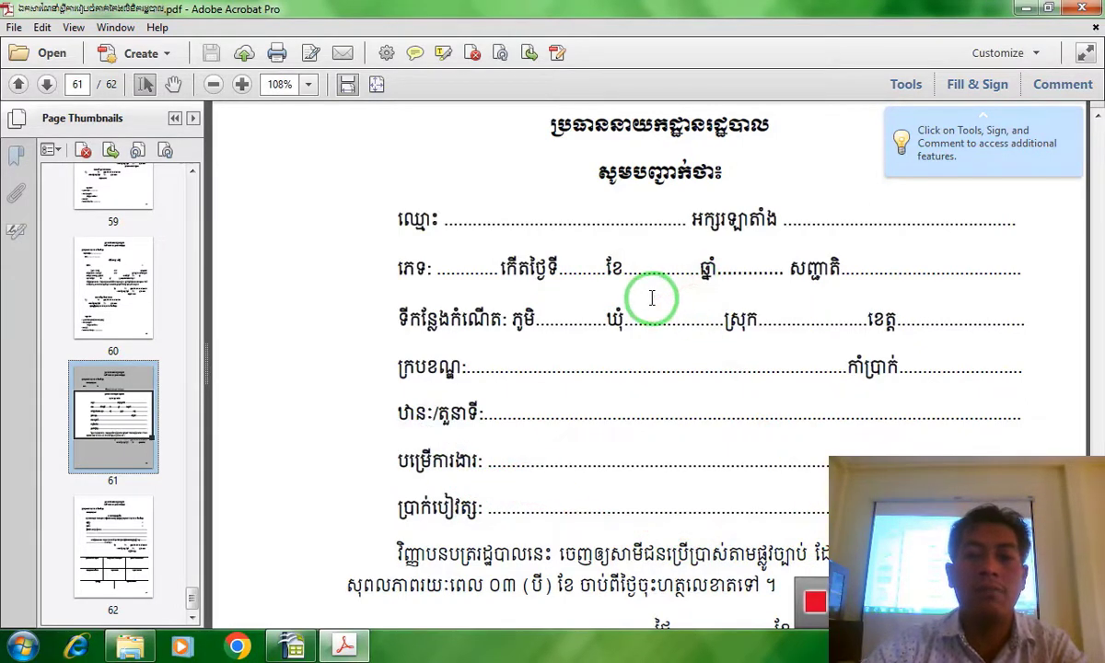
scroll(607, 179, up, 2)
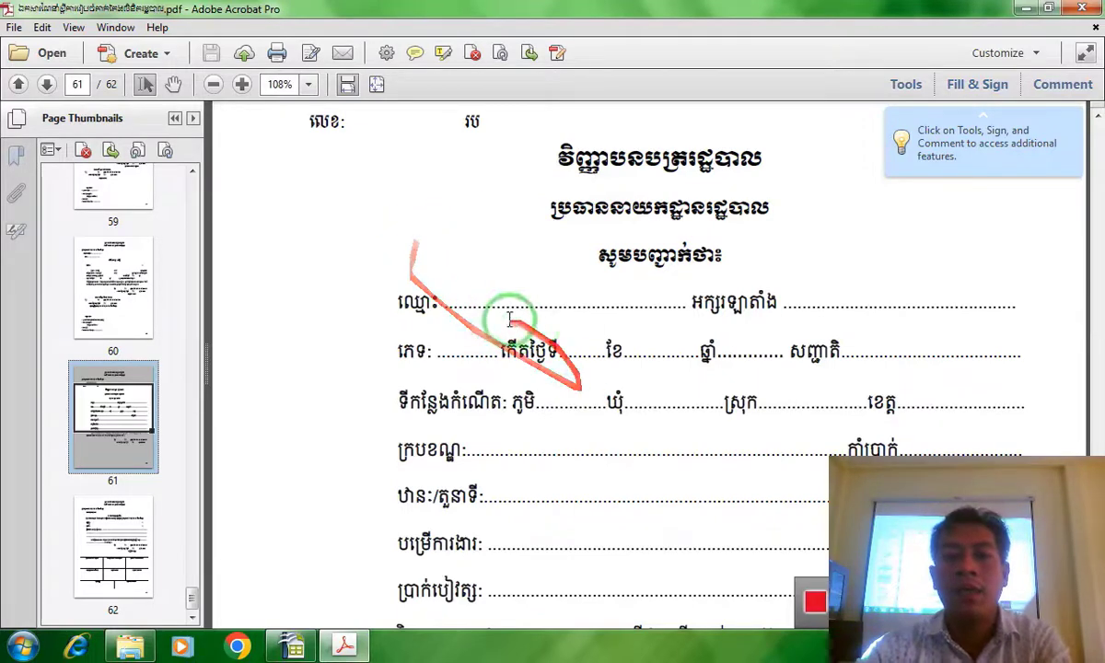
drag(447, 304, 918, 370)
click(751, 339)
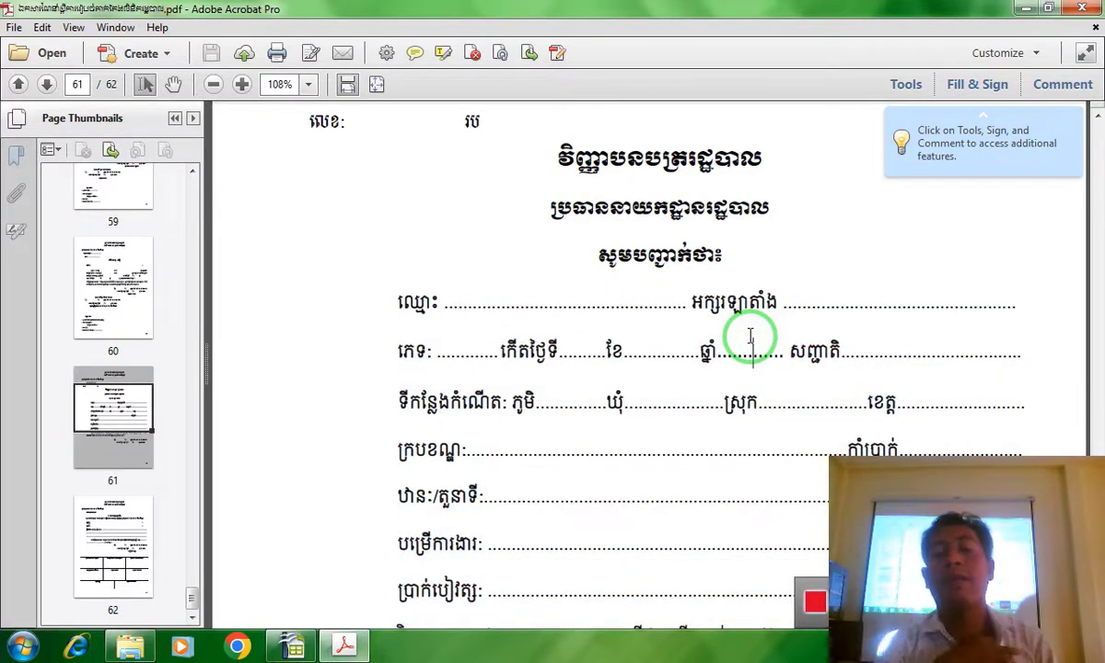
click(1083, 8)
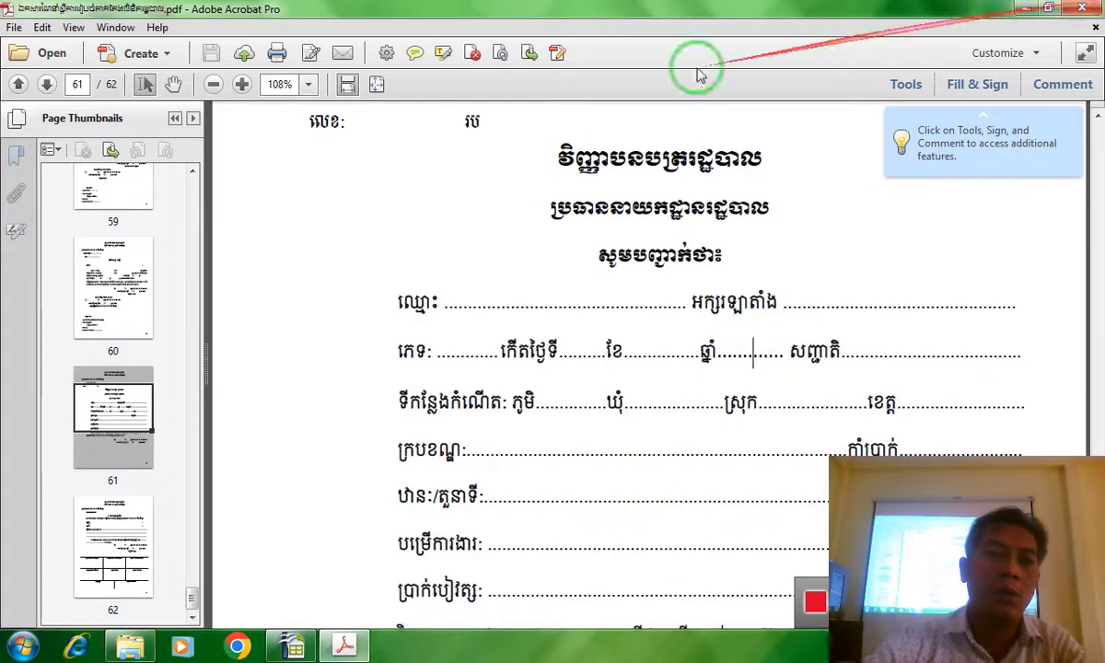
Look into the សាលាគរុកោសល្យ folder again and return to My Drive on Google Drive (G:).
click(69, 143)
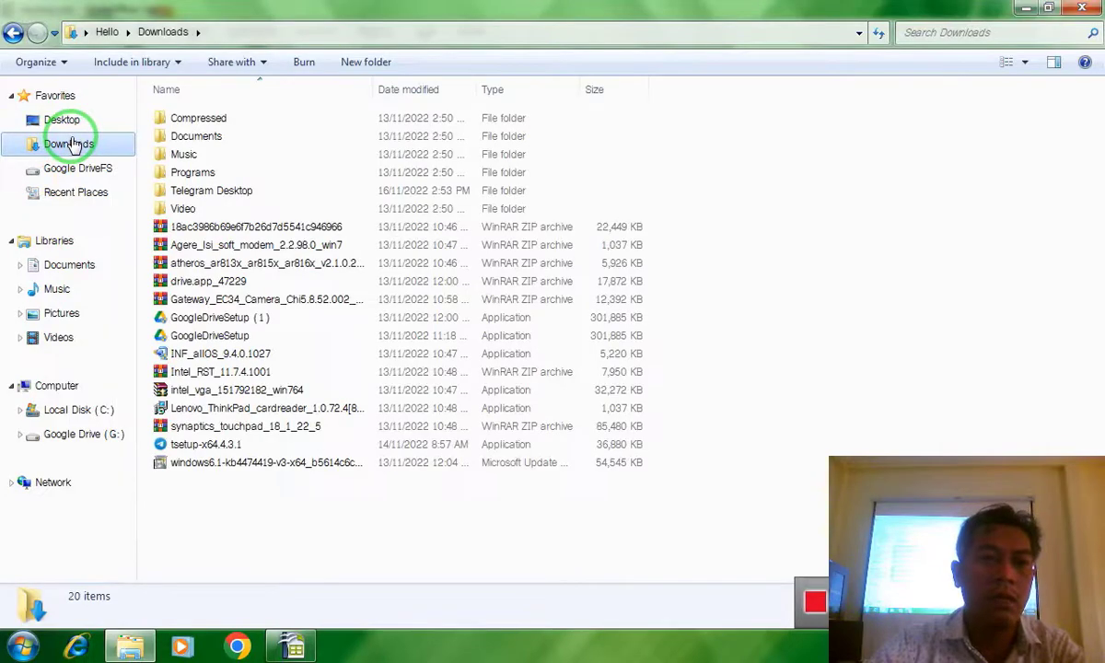
click(129, 648)
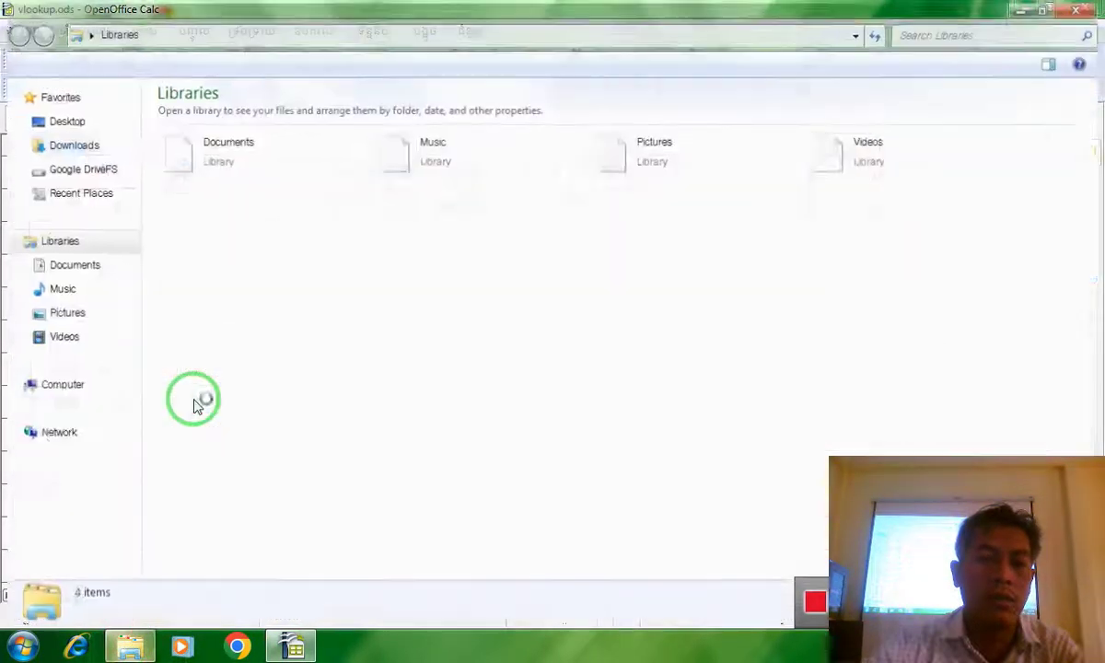
click(65, 440)
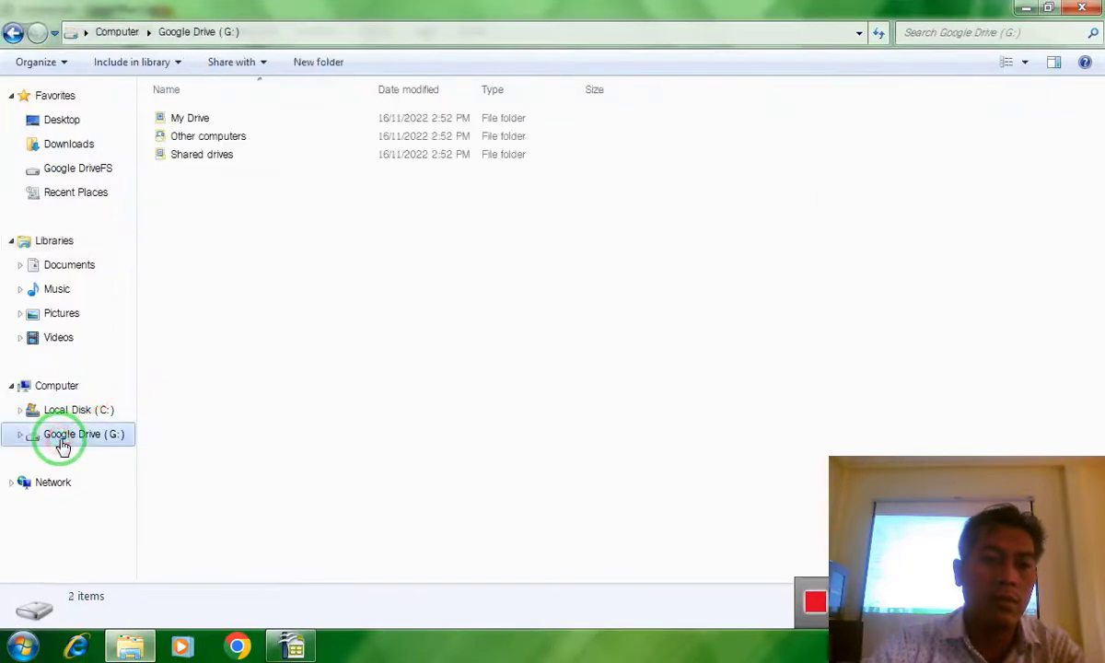
double_click(205, 118)
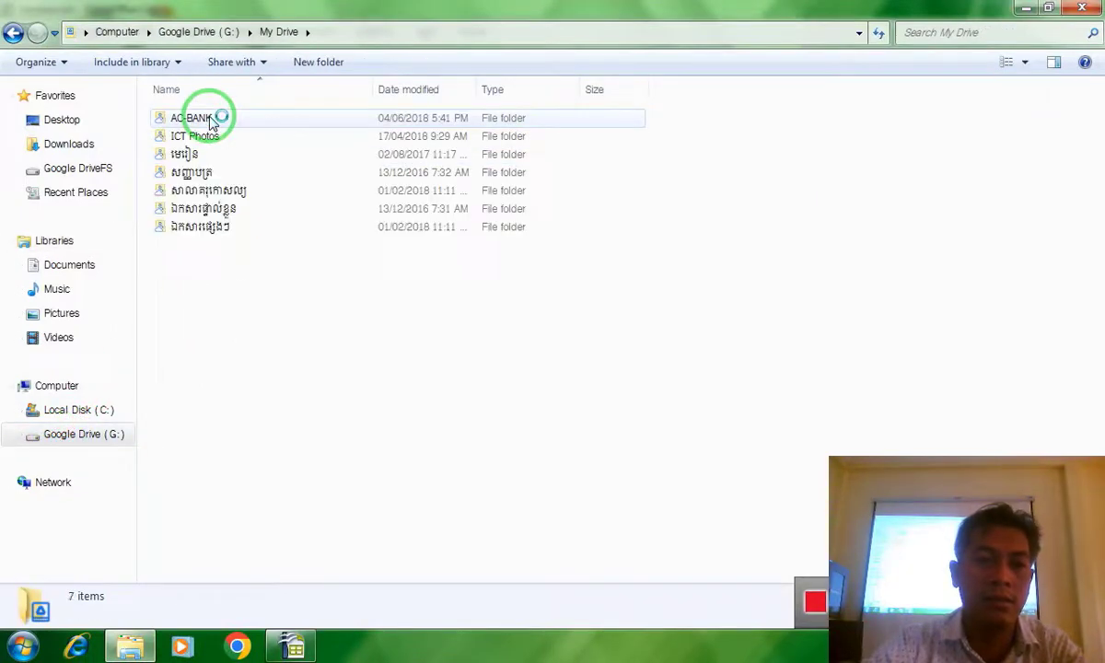
scroll(239, 492, down, 4)
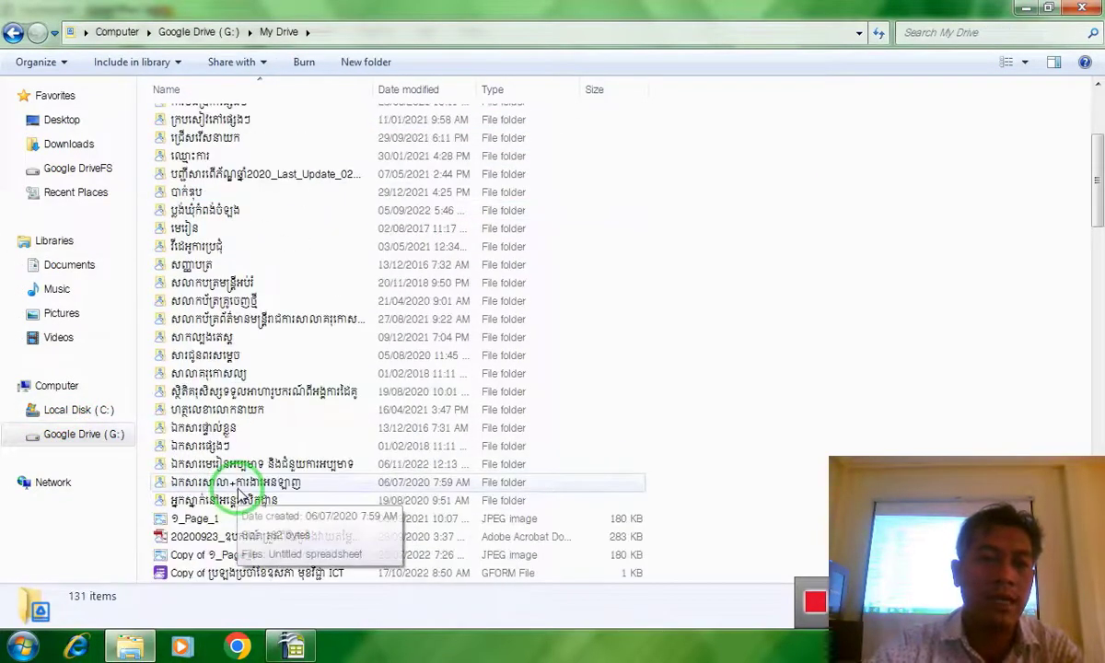
double_click(239, 371)
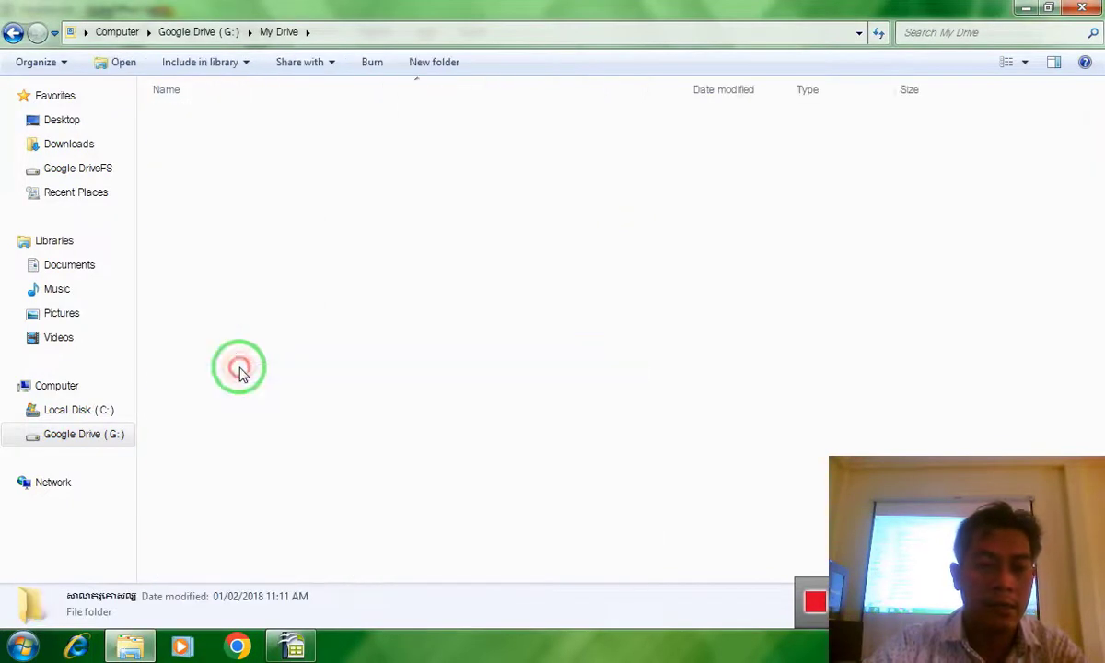
click(13, 32)
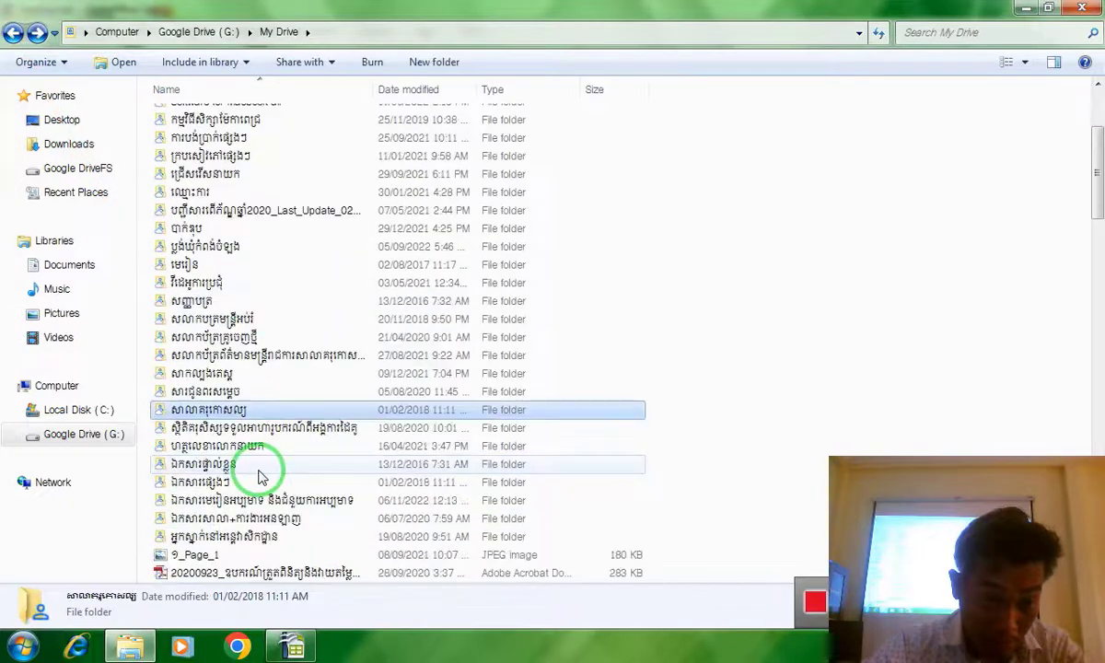
Open the scanned image 2_Page_10 from the សំបុត្រកំណើត folder inside ឯកសារផ្ទាល់ខ្លួន.
double_click(258, 468)
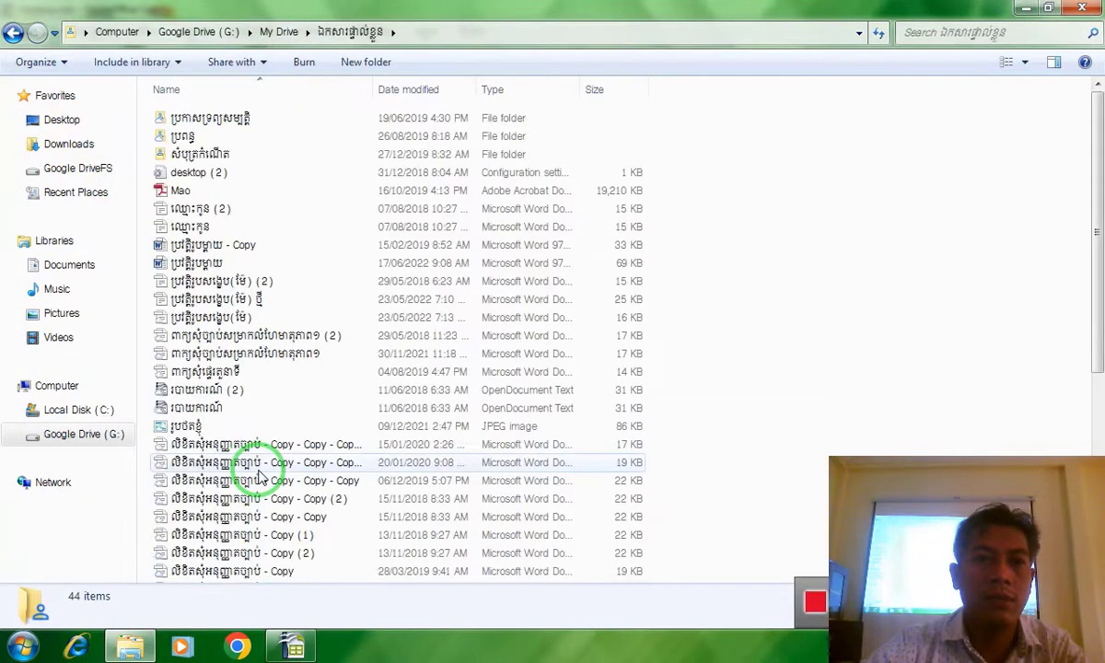
click(231, 158)
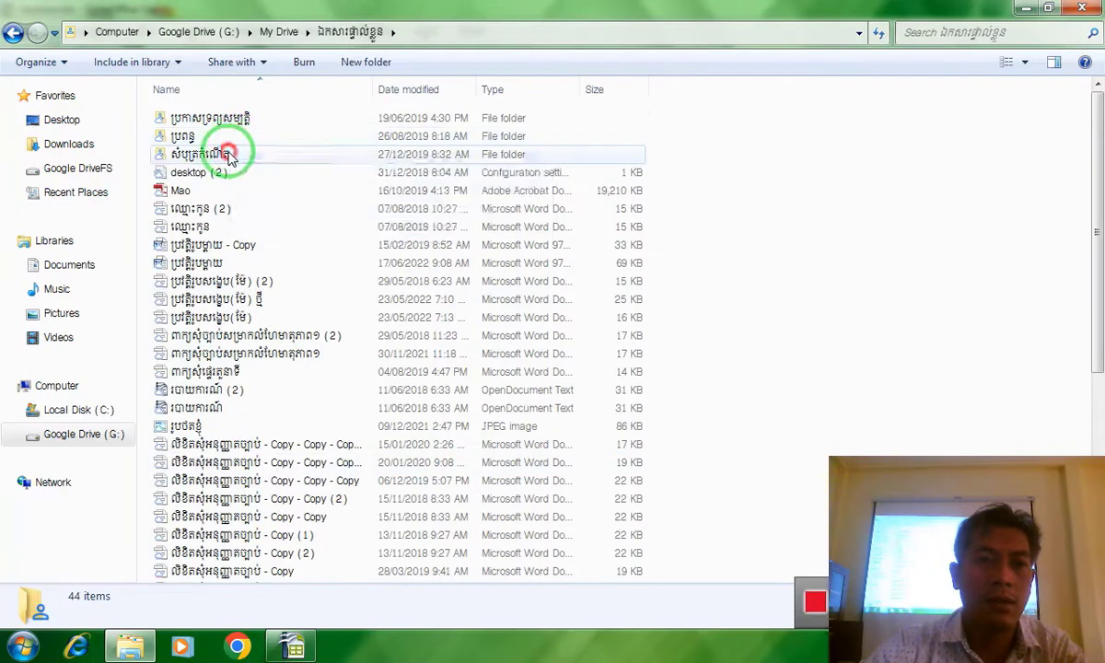
double_click(231, 158)
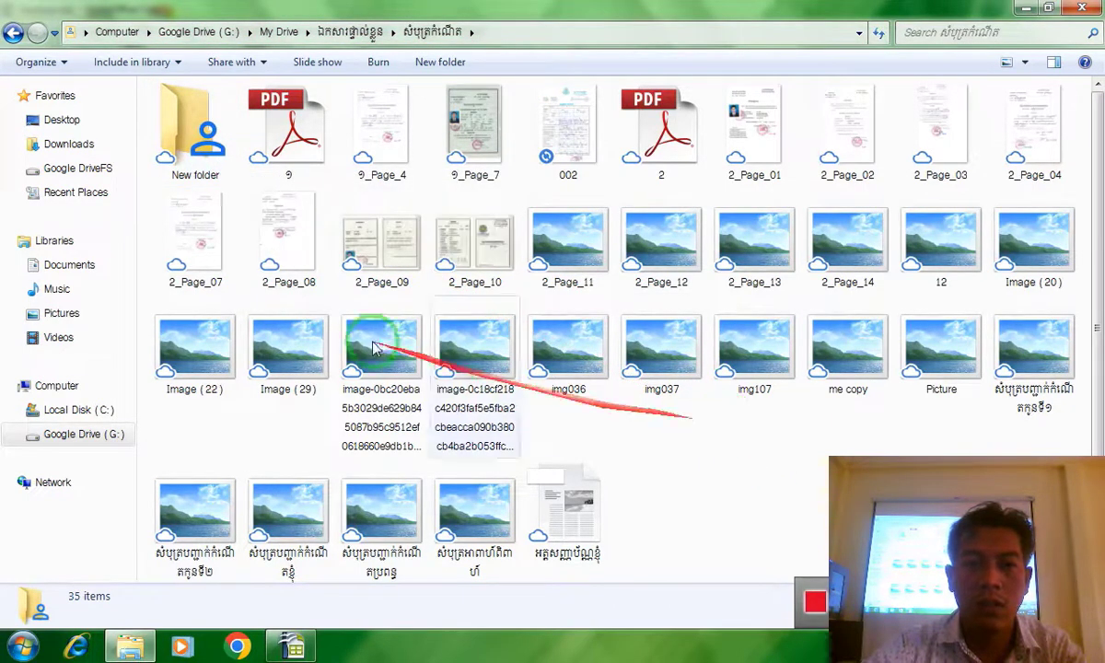
click(470, 237)
double_click(470, 238)
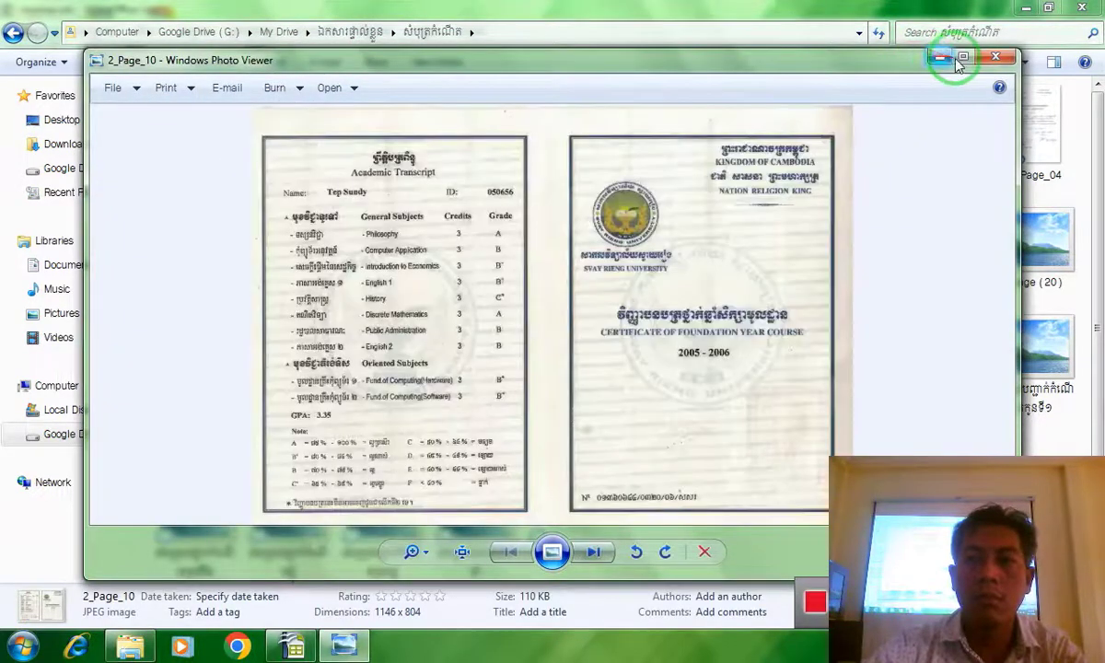
Enlarge the scanned academic transcript and examine its name and ID line, subjects, credits and grades.
click(963, 57)
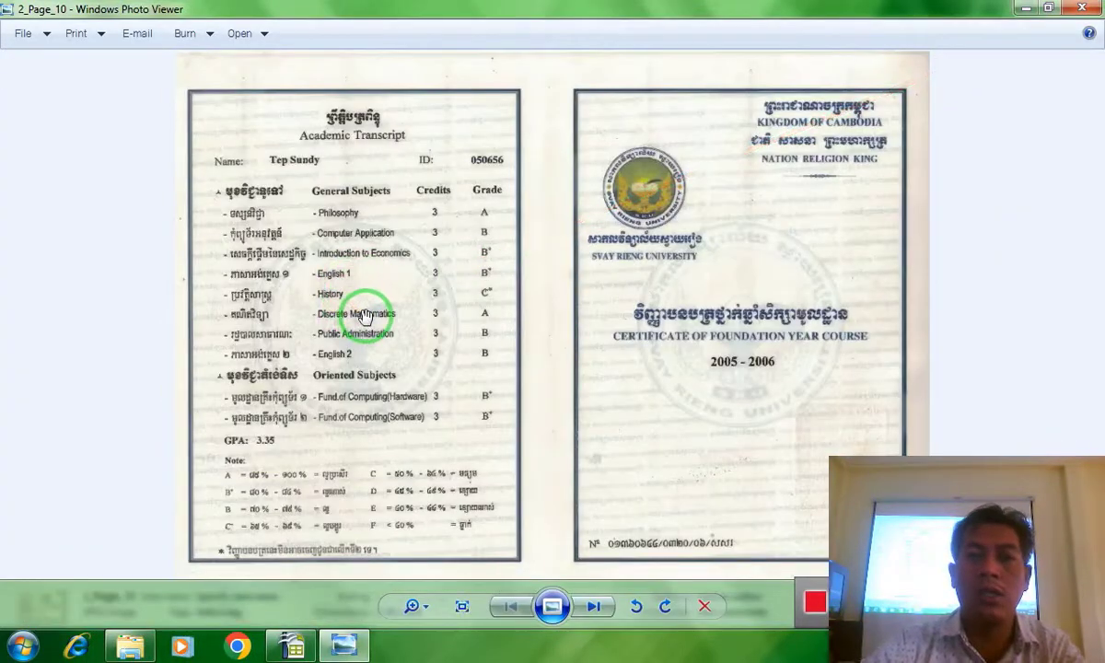
scroll(531, 313, up, 2)
drag(511, 232, 511, 256)
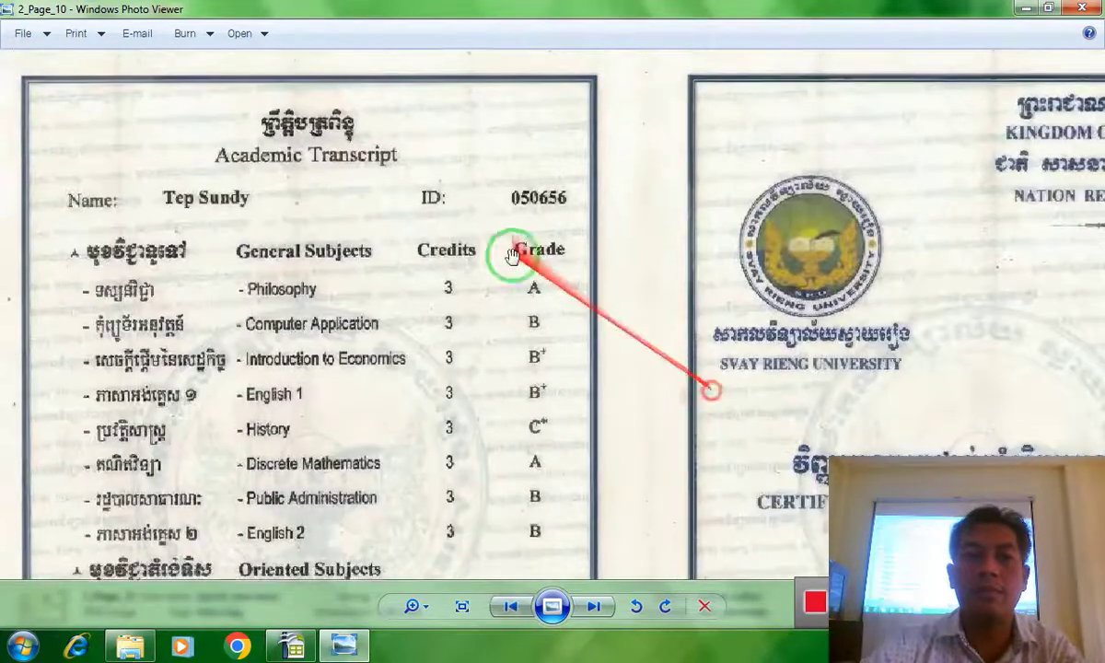
drag(444, 210, 383, 247)
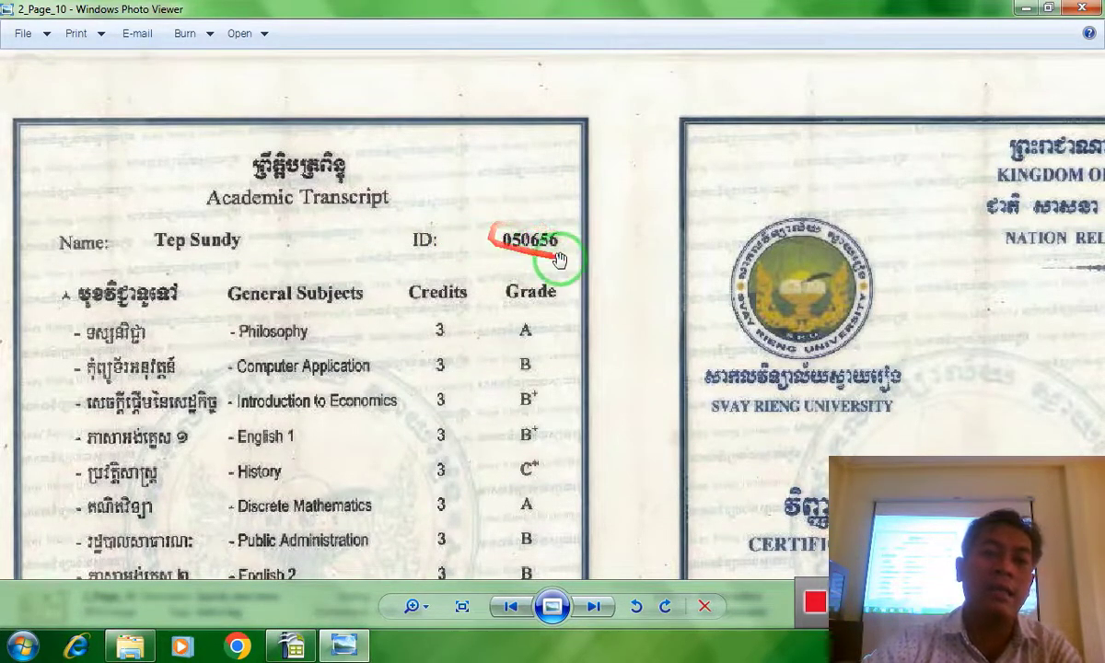
drag(343, 411, 124, 145)
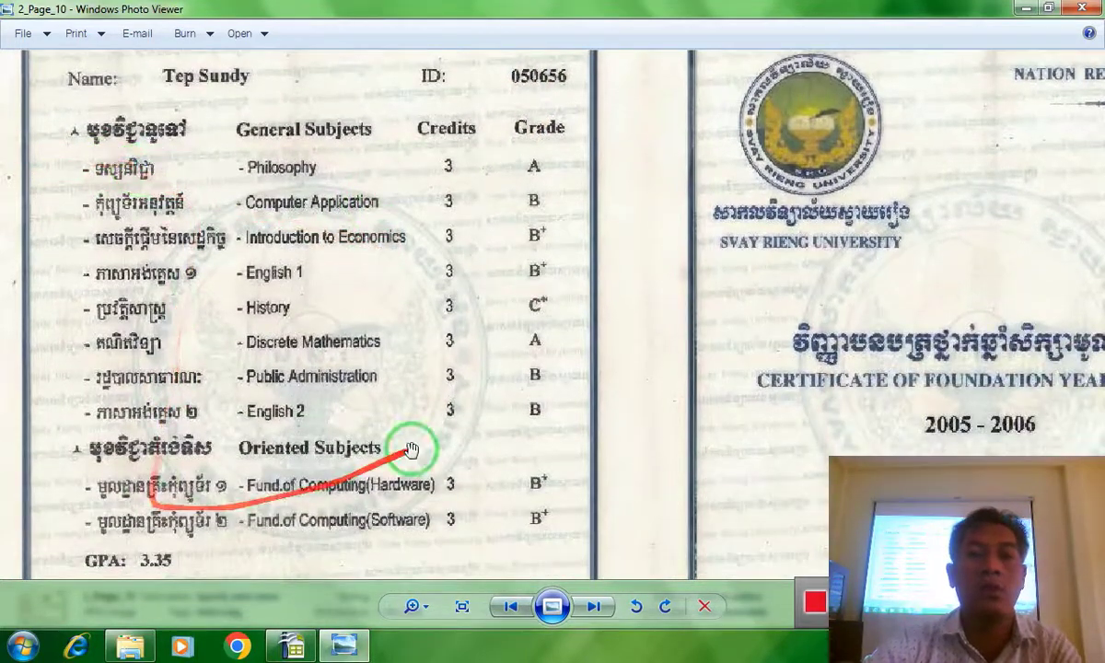
drag(407, 451, 440, 233)
drag(200, 291, 296, 459)
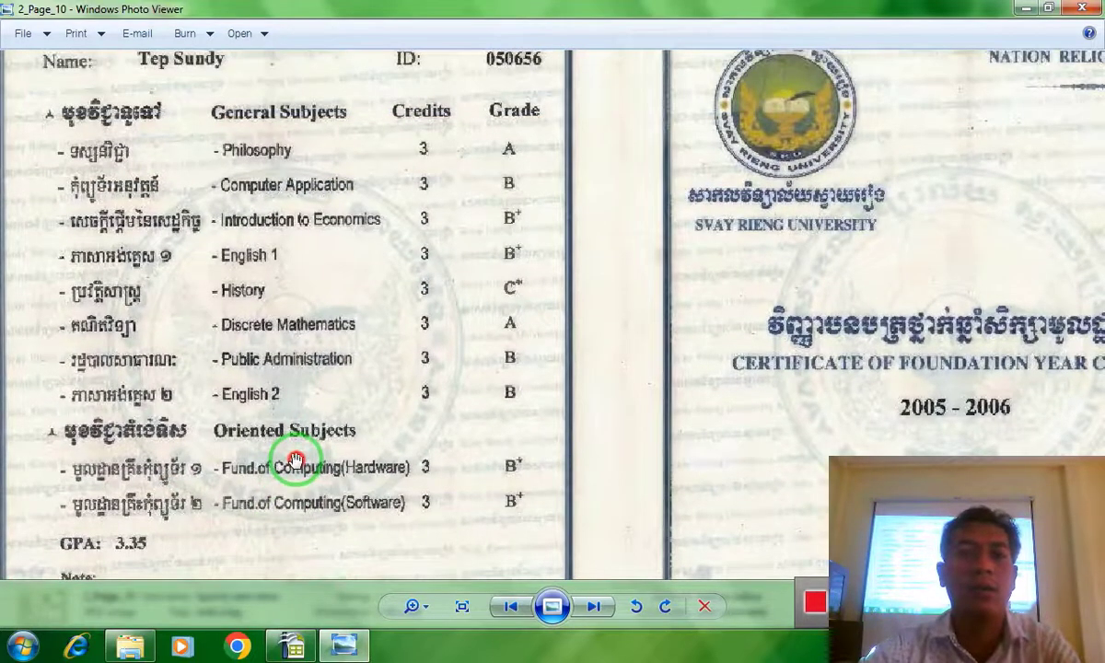
drag(470, 258, 434, 415)
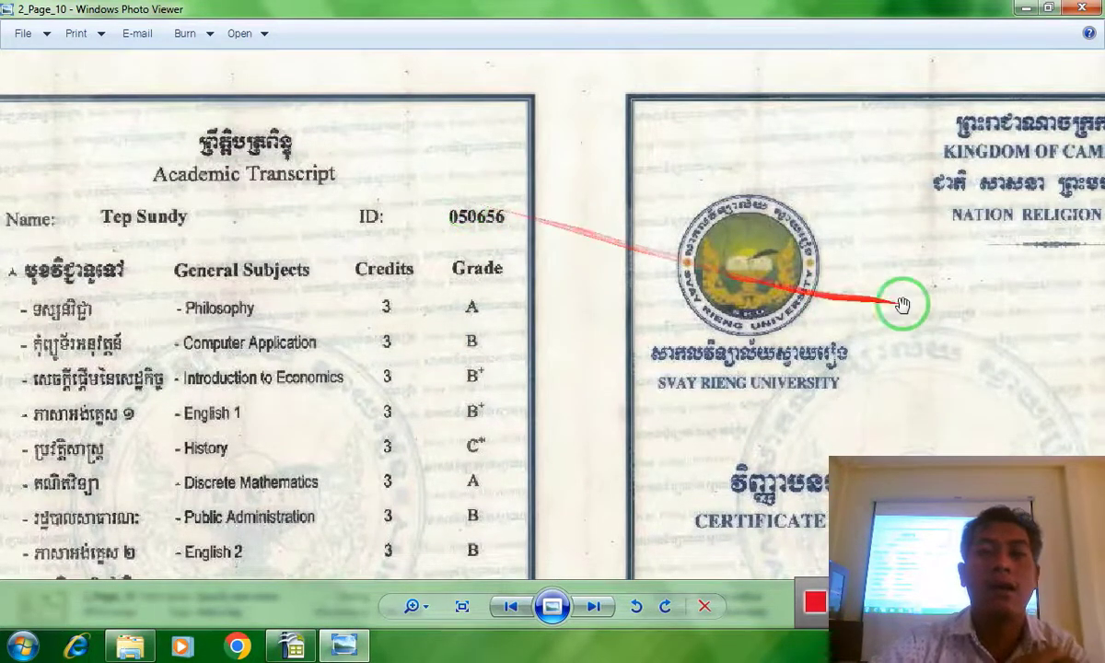
View the certificate cover beside the transcript, and close the image and the folder window to return to vlookup.ods.
drag(898, 304, 762, 266)
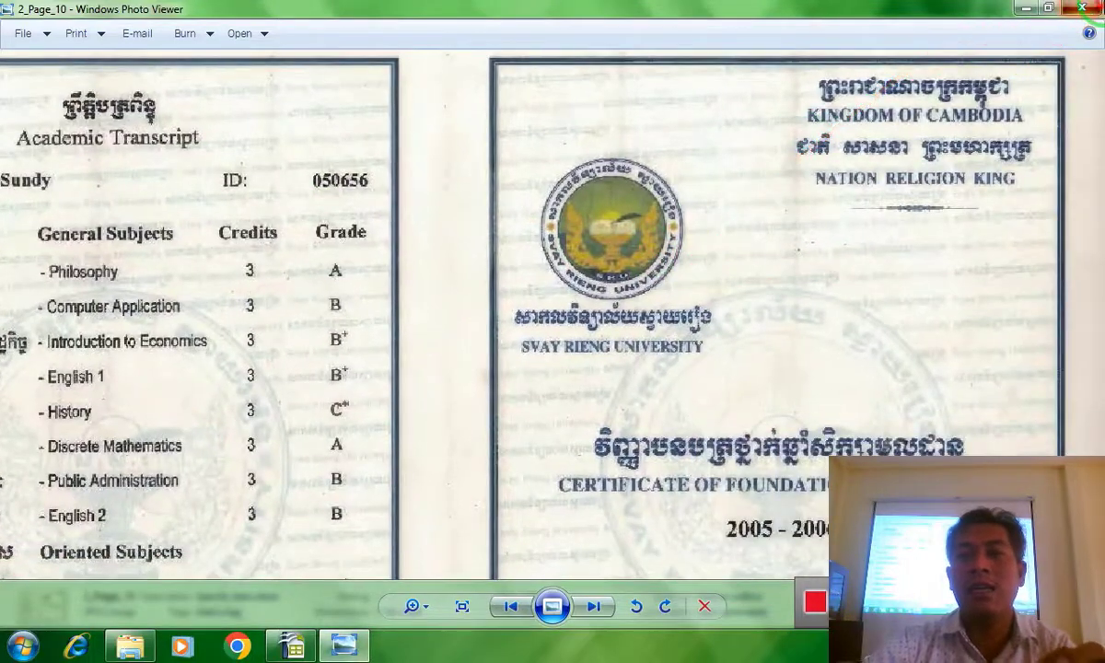
click(1082, 9)
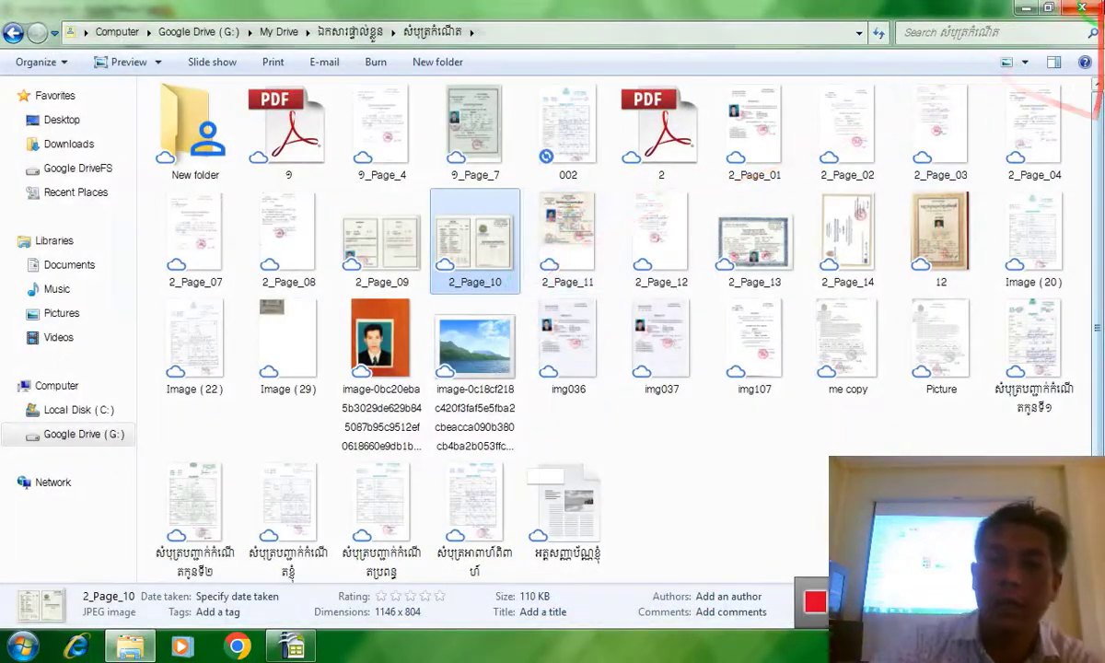
click(1083, 8)
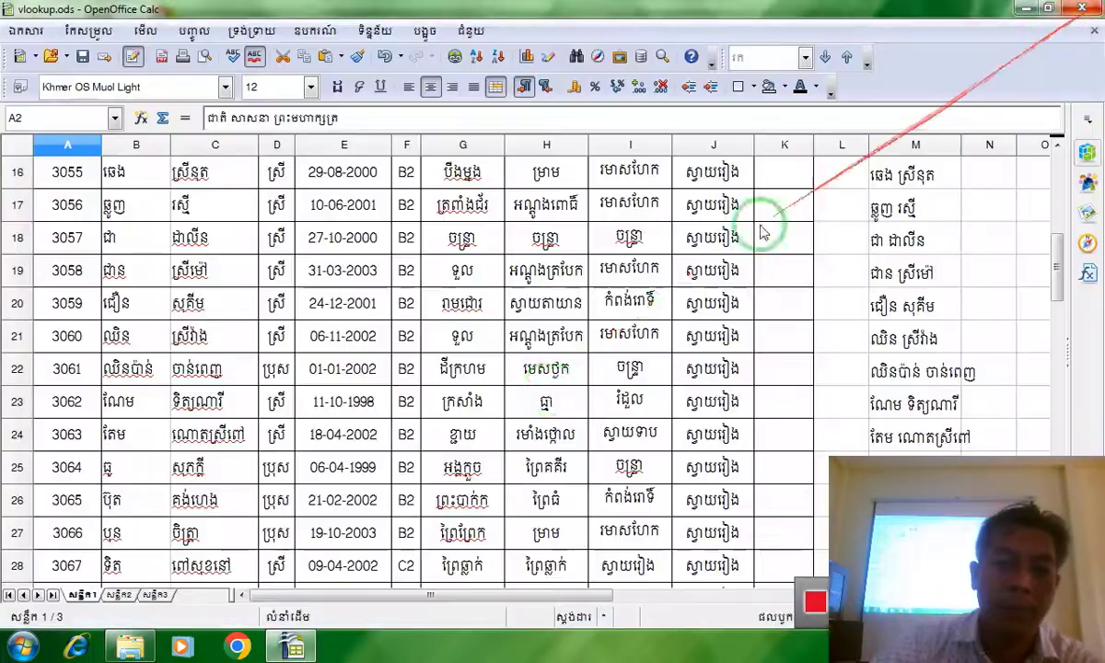
Switch to the empty second sheet សន្លឹក២ and cancel renaming it.
right_click(120, 597)
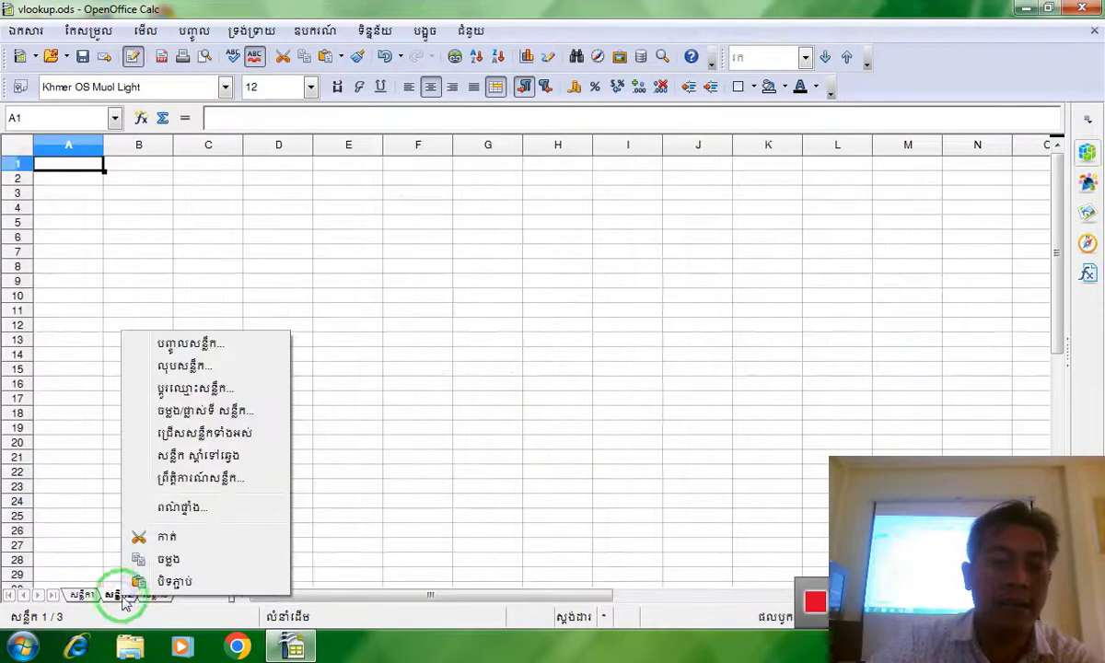
click(147, 387)
click(734, 316)
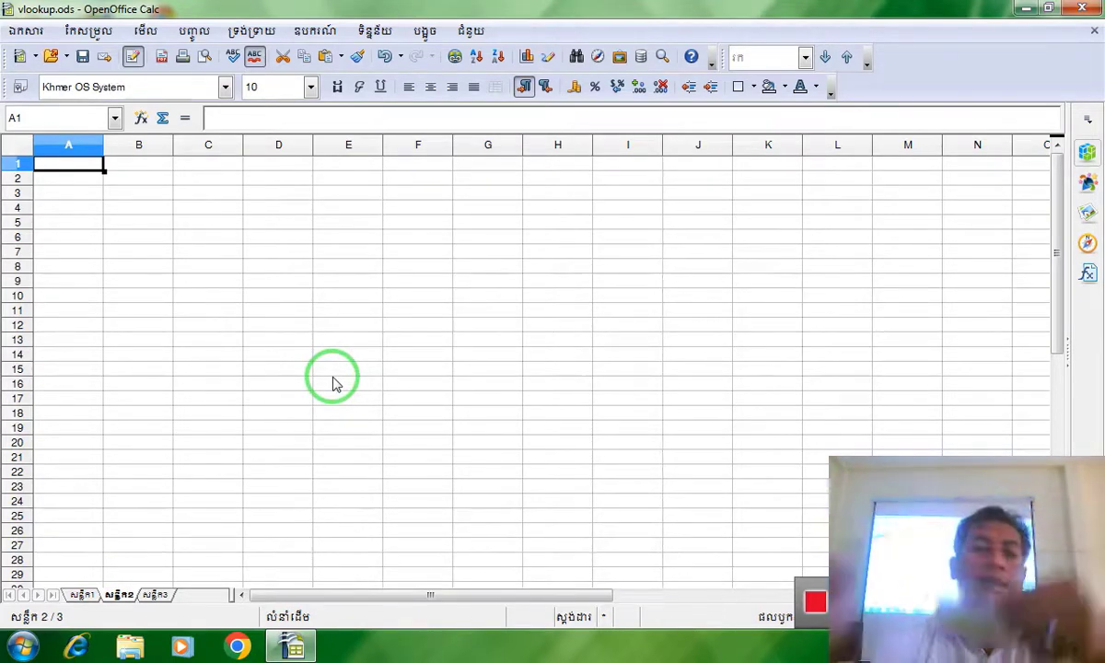
Make all columns of the second sheet narrower and all of its rows taller.
click(16, 145)
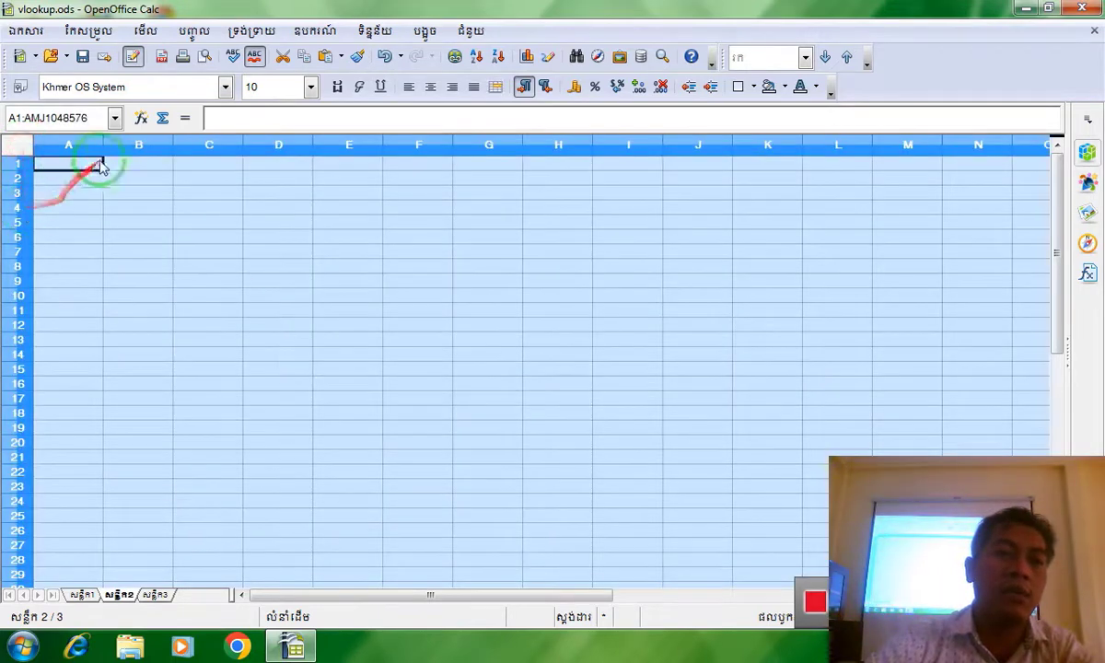
drag(104, 143, 77, 145)
click(67, 276)
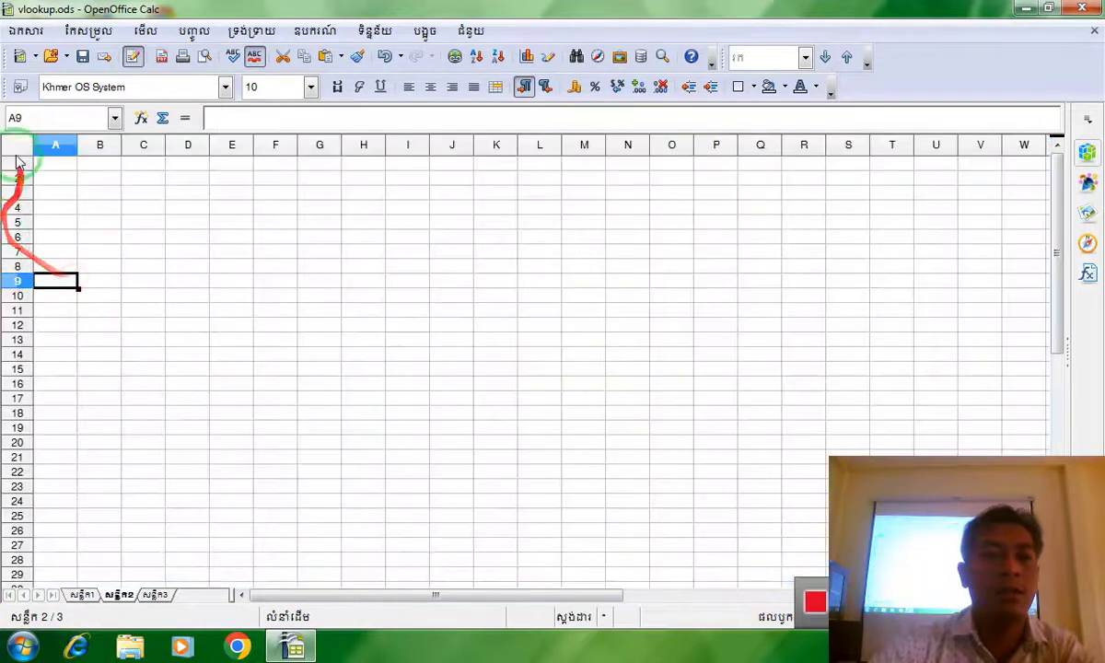
click(9, 148)
drag(17, 185, 17, 197)
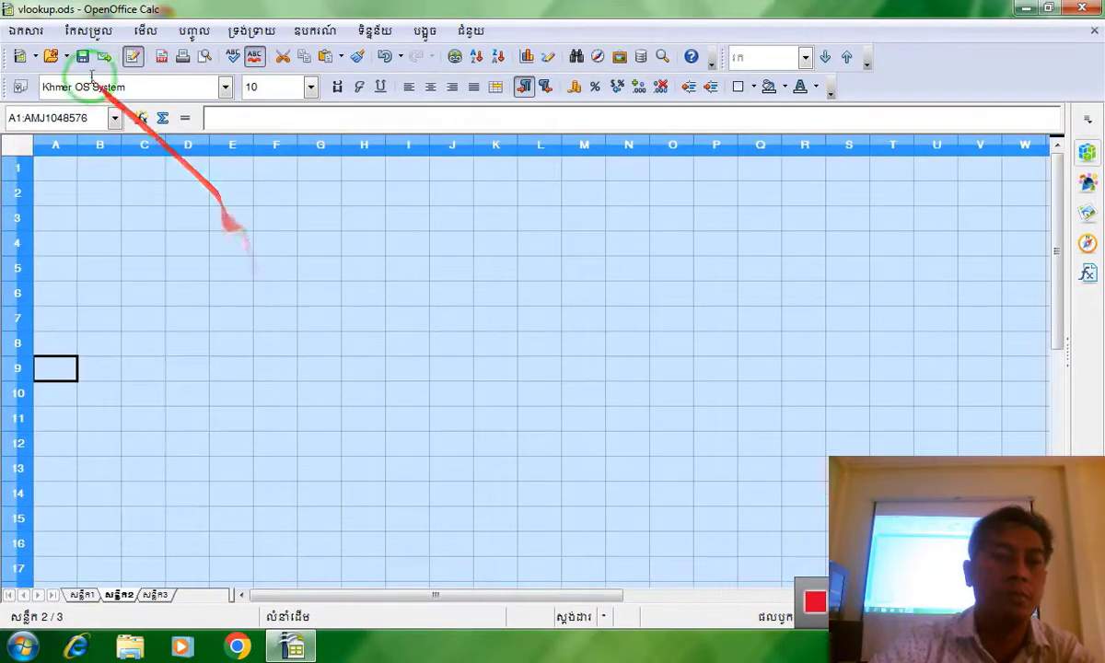
Set the font of all cells on the second sheet to Khmer OS Siemreap.
click(225, 87)
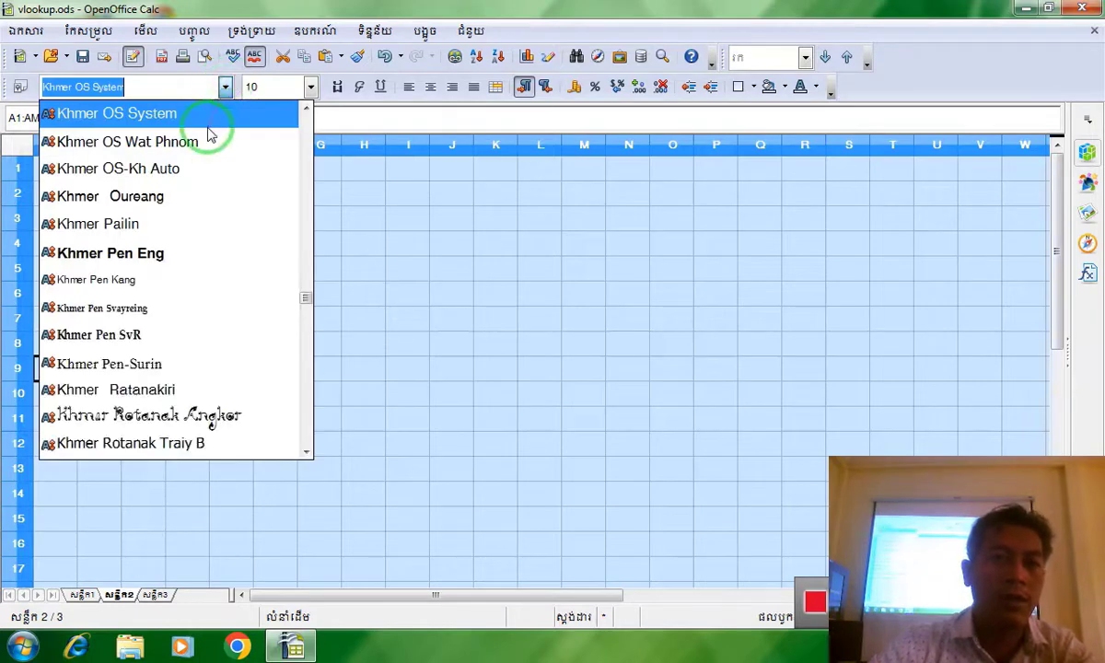
scroll(197, 254, up, 10)
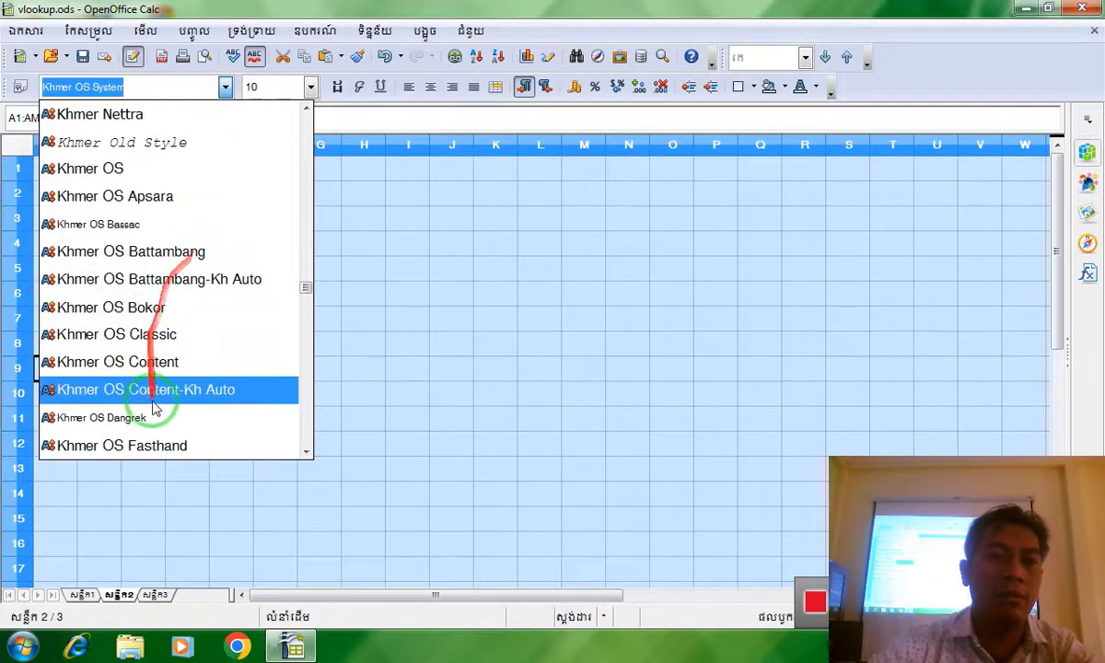
scroll(157, 410, down, 4)
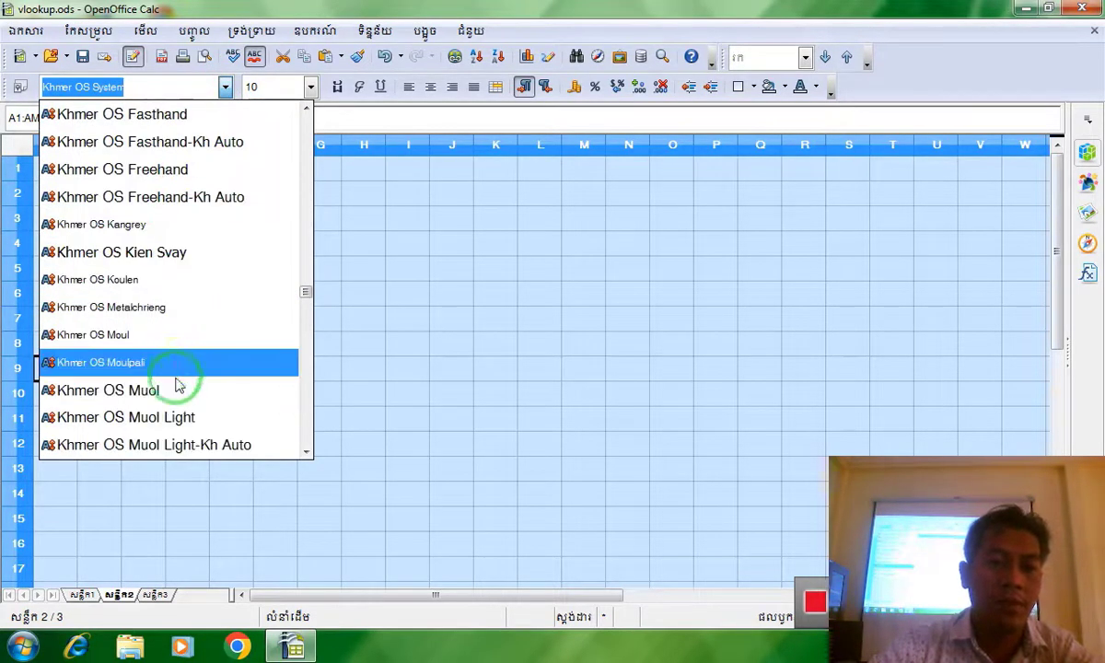
scroll(180, 387, down, 3)
click(190, 316)
click(221, 245)
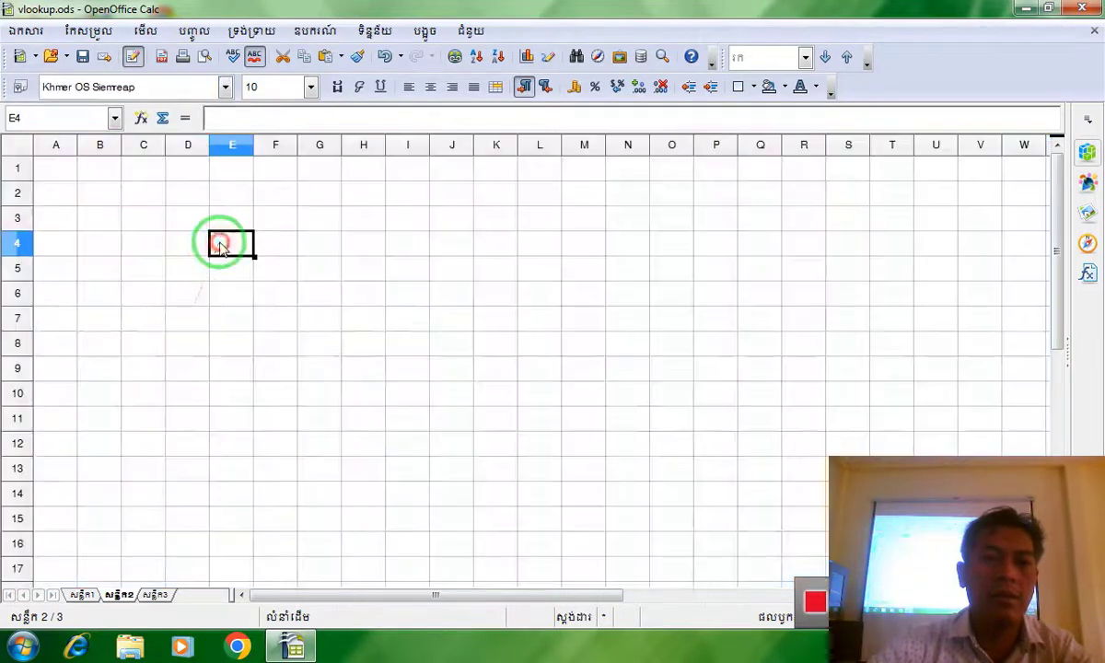
click(158, 241)
click(94, 171)
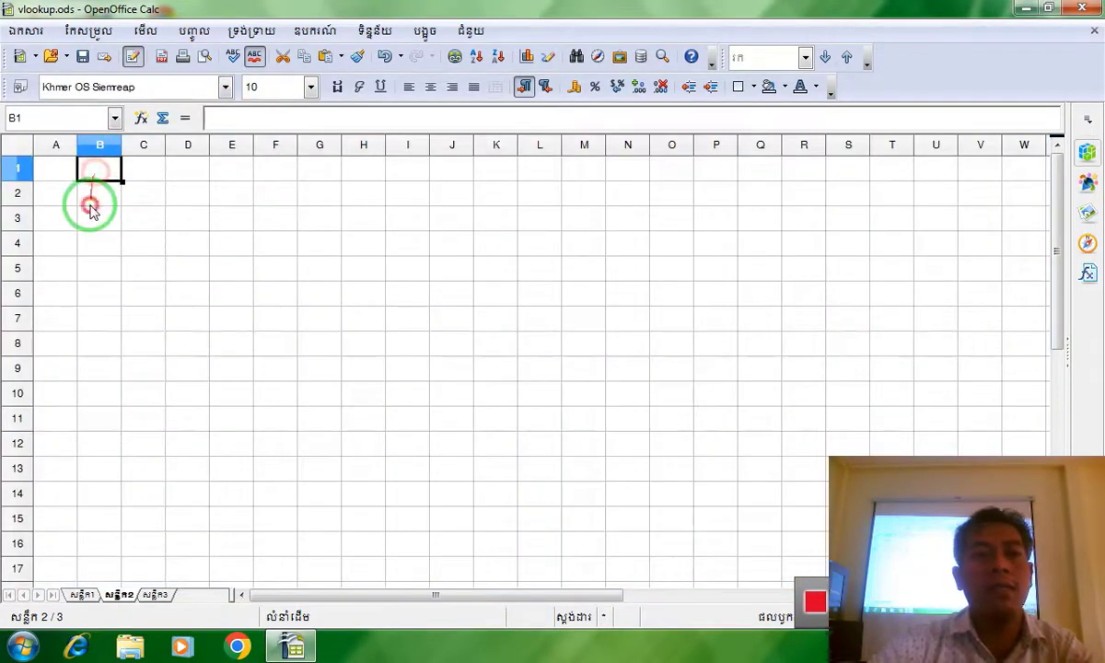
click(91, 198)
drag(88, 219, 74, 284)
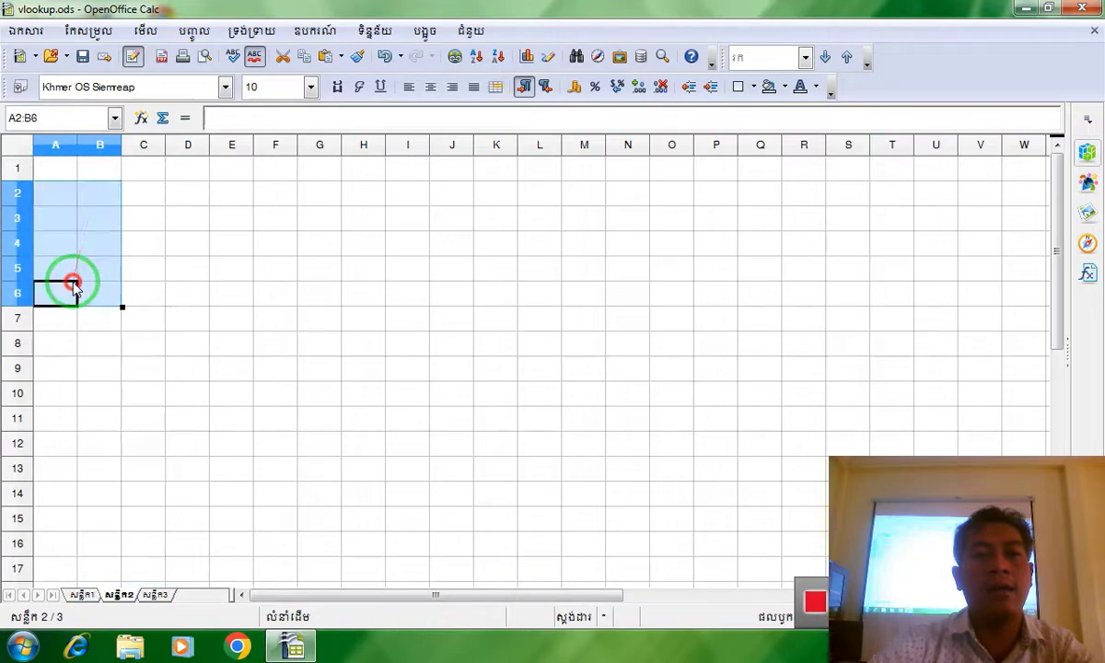
Select cell B6 on the second sheet and show the objects that can be inserted.
click(97, 293)
click(194, 31)
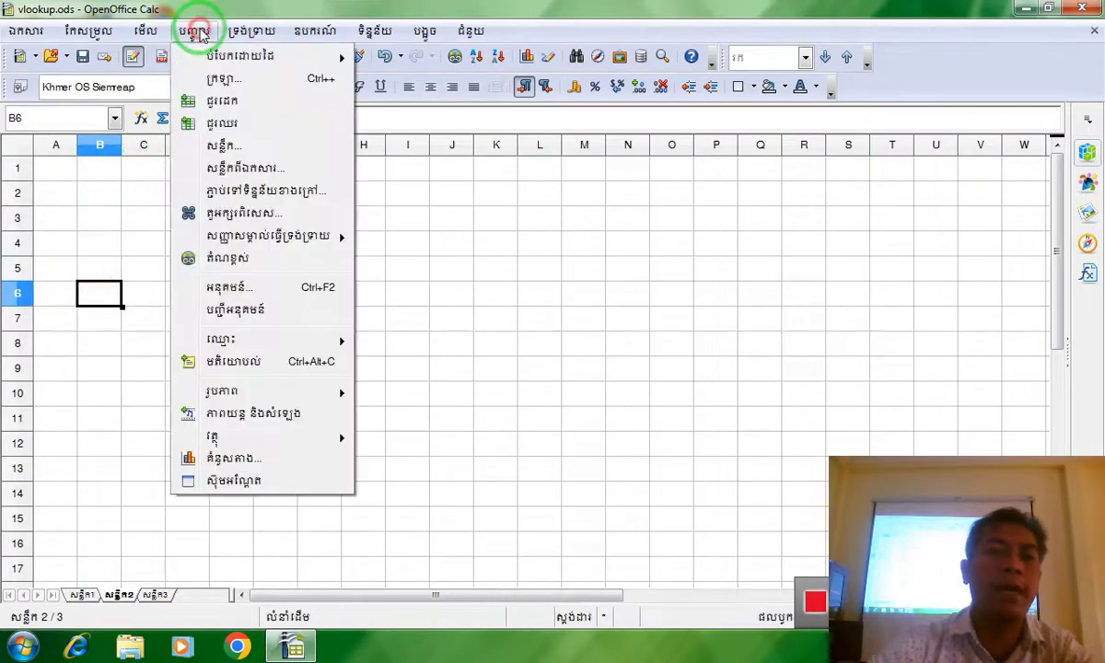